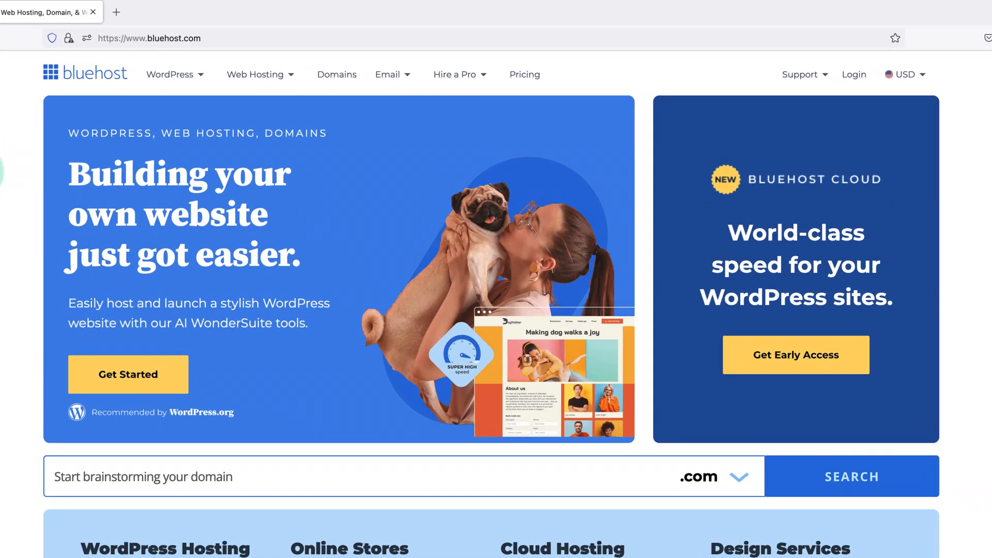
Open the Web Hosting offering and bring its pricing plans into view.
left_click(259, 86)
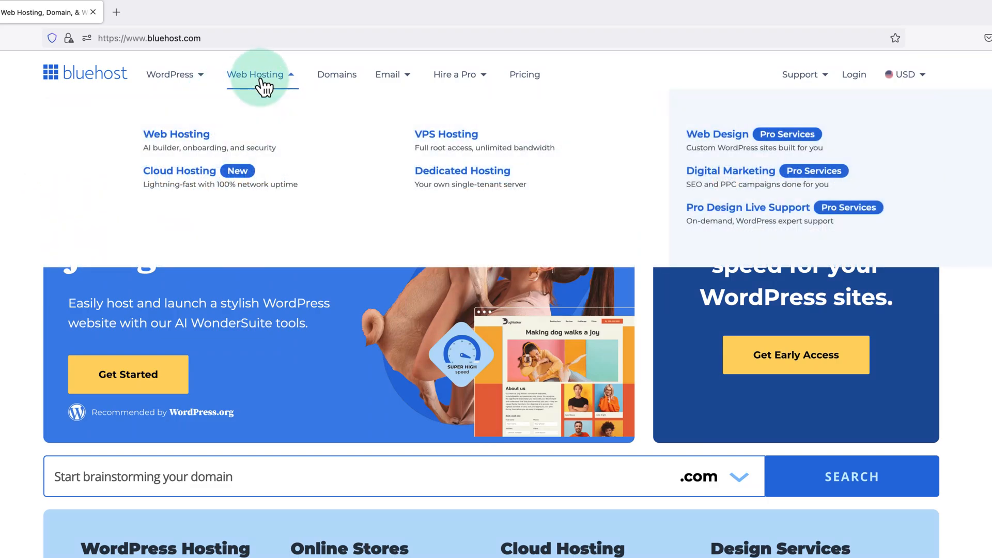
left_click(197, 133)
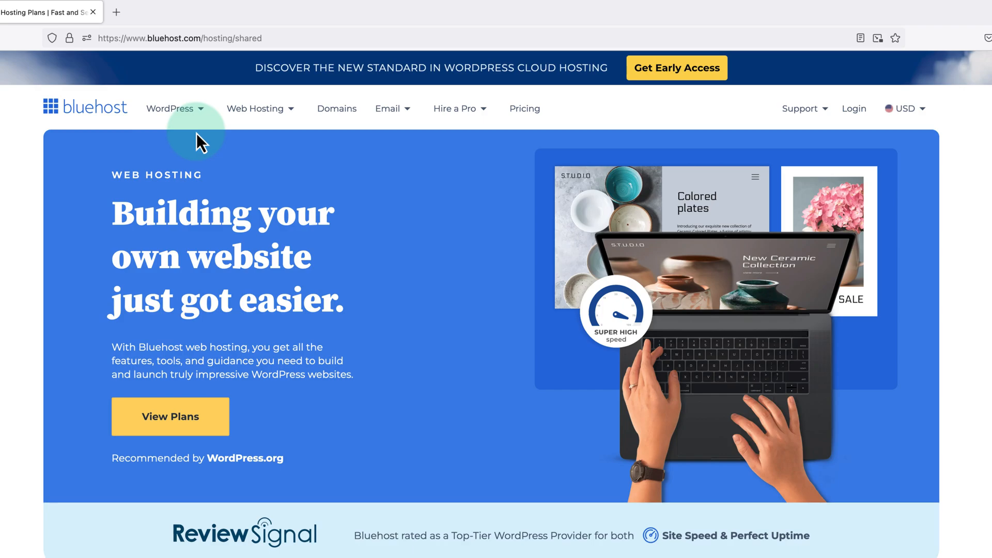
scroll(196, 133, "down", 10)
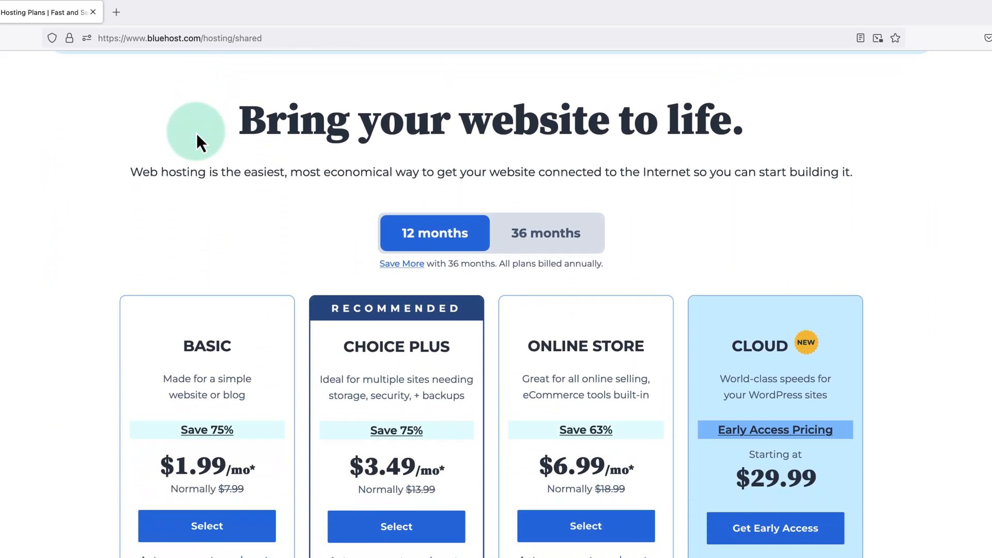
scroll(198, 135, "down", 3)
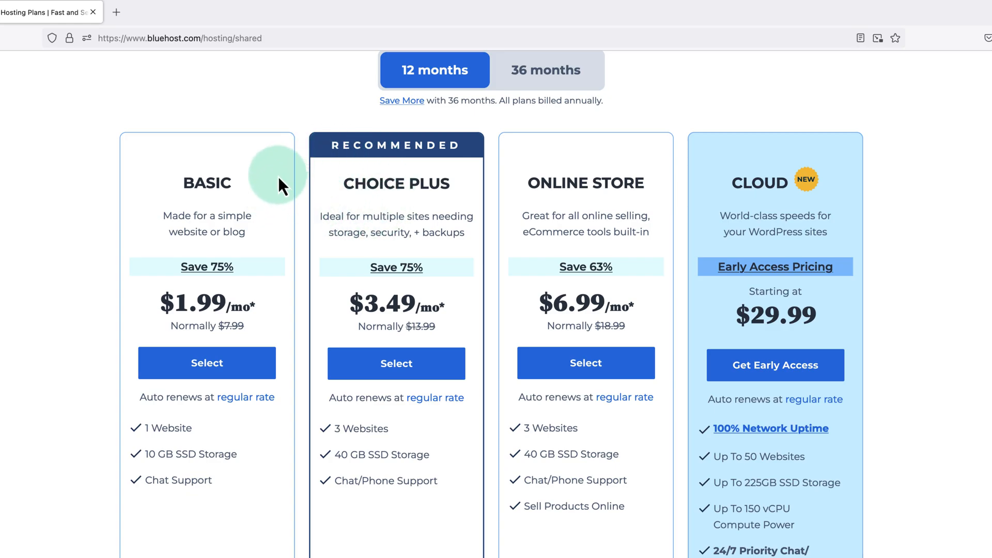
Compare the Basic and Choice Plus plans, and select the Basic plan with the 12-month term.
left_click_drag(242, 181, 182, 183)
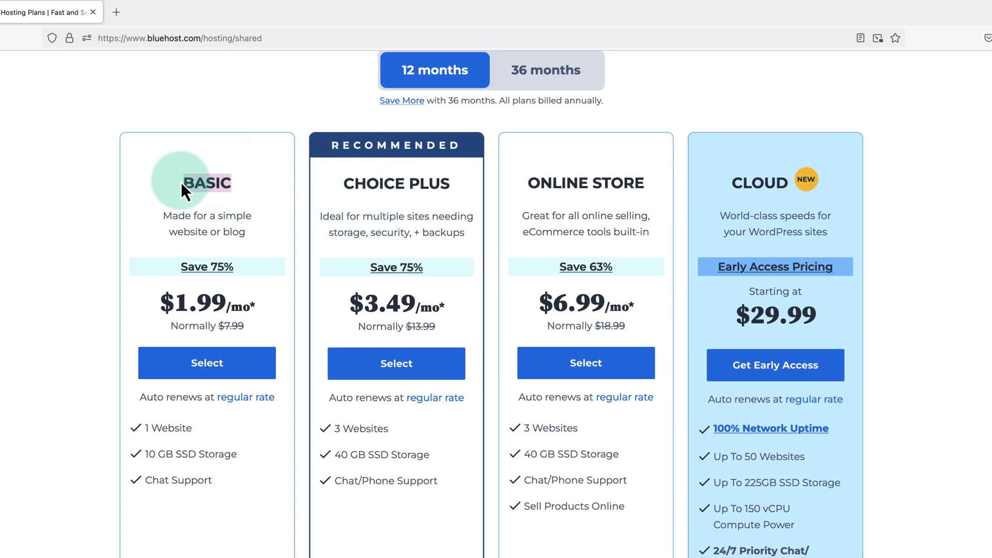
left_click(260, 183)
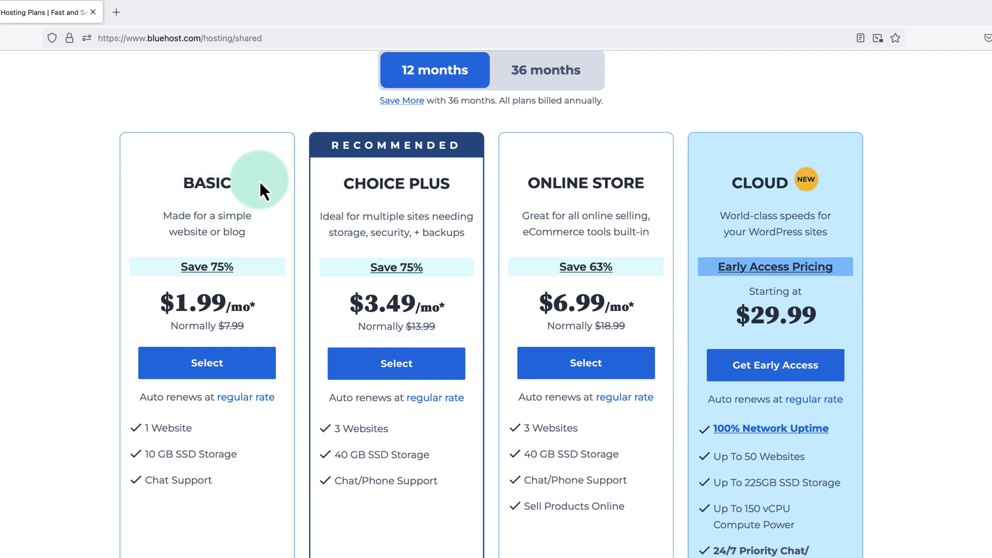
left_click_drag(455, 185, 323, 187)
left_click(324, 187)
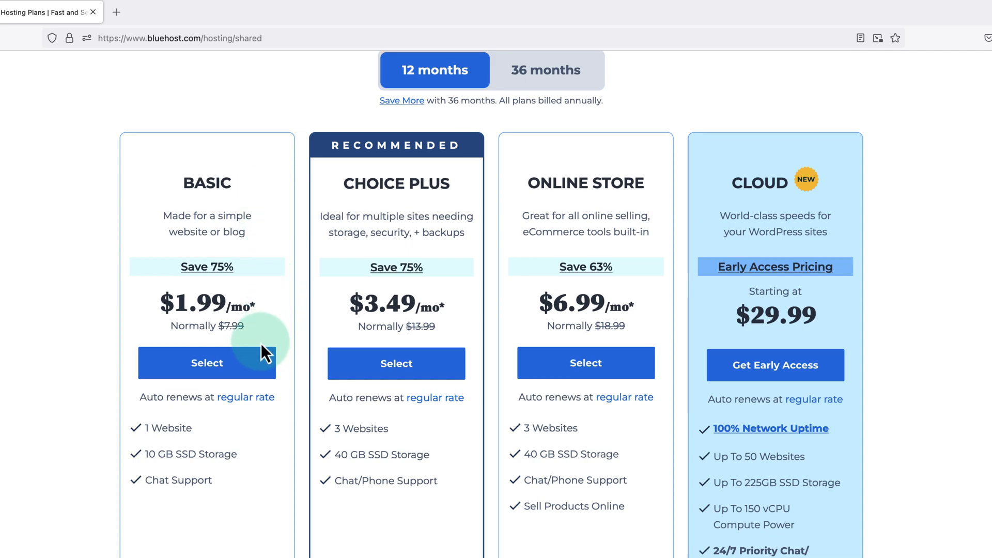
left_click(247, 365)
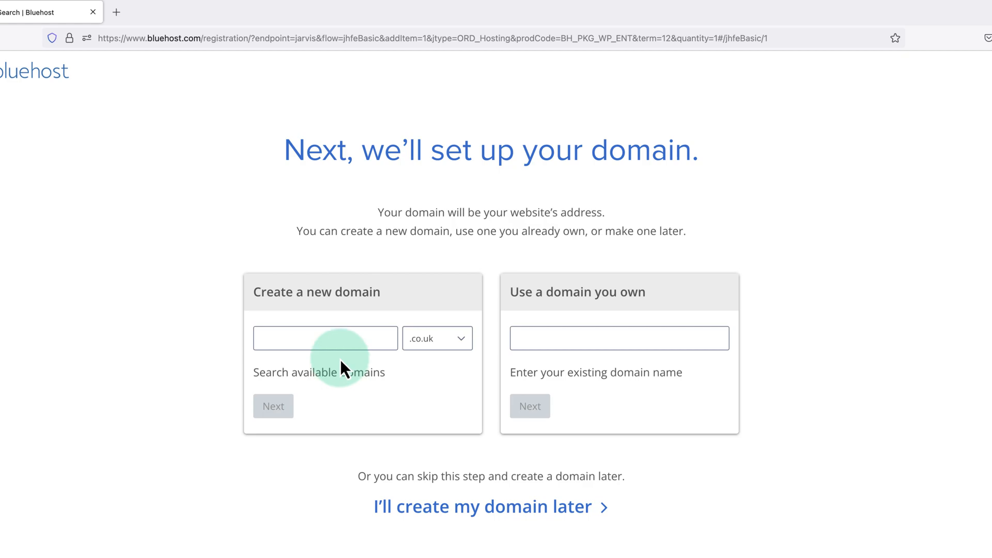
Create the new domain martieswebsite with the .com extension and submit it to the availability check.
left_click(348, 340)
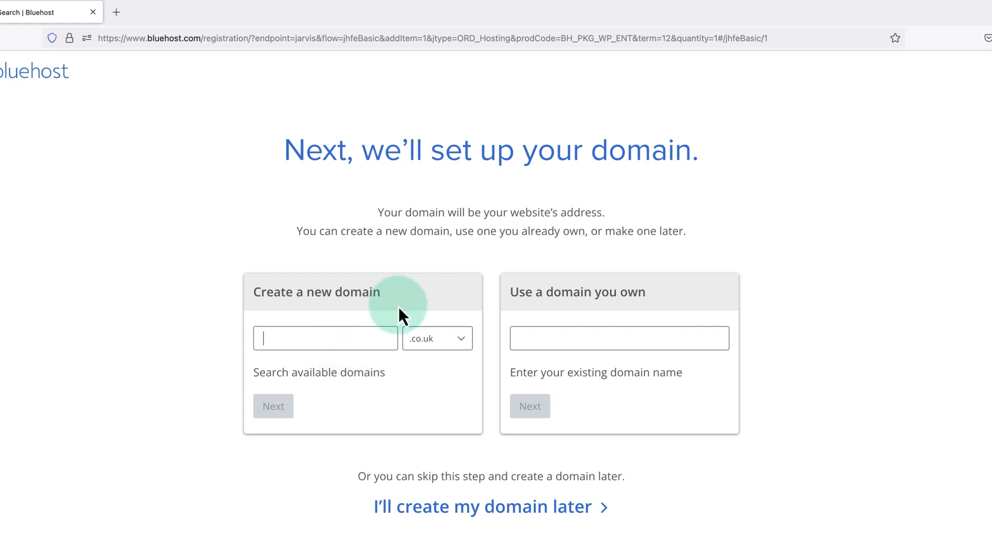
type("martie")
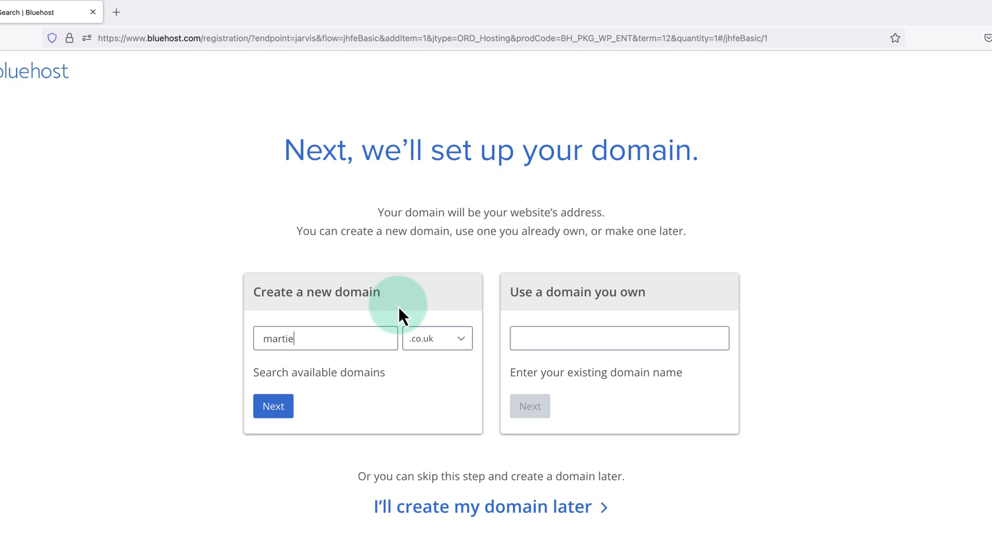
type("swebsite")
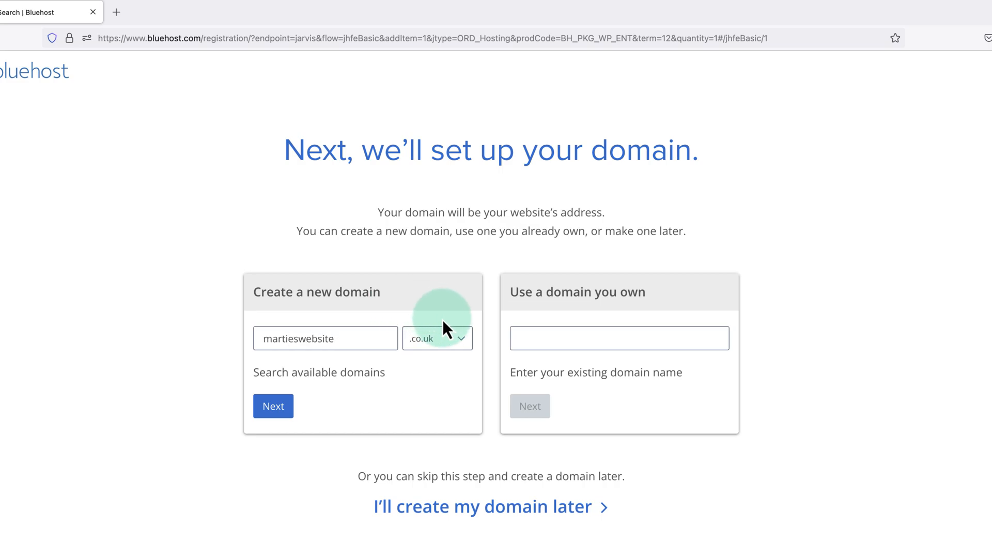
left_click(464, 339)
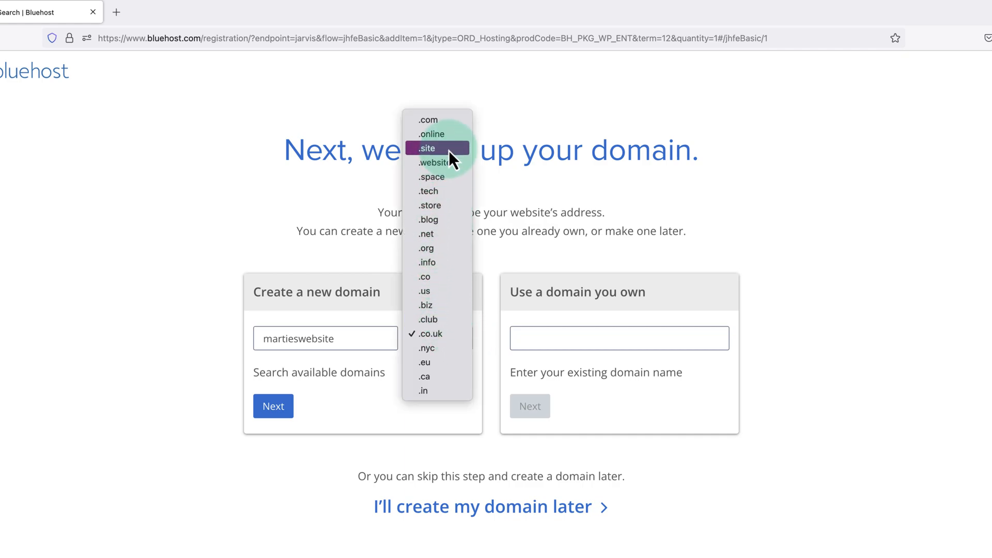
left_click(452, 121)
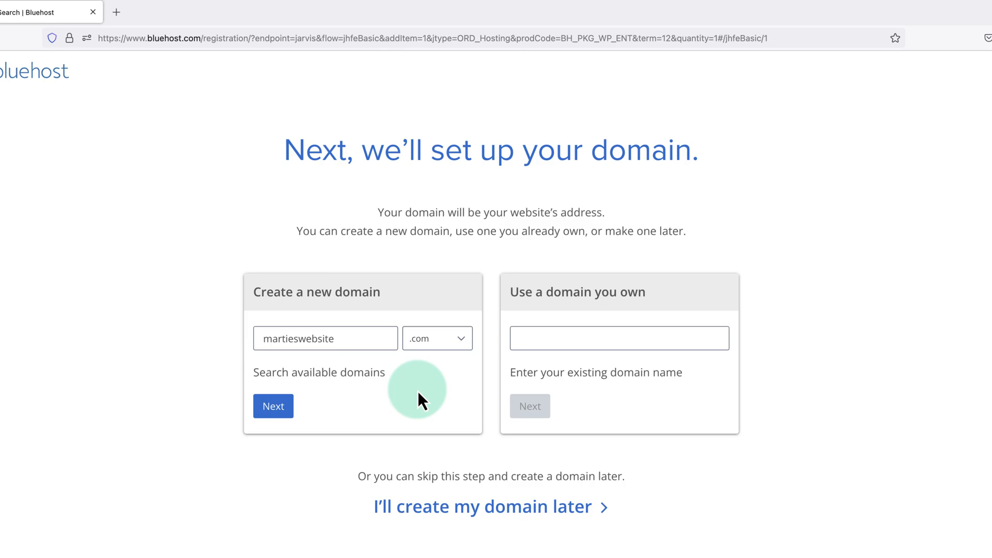
left_click(277, 413)
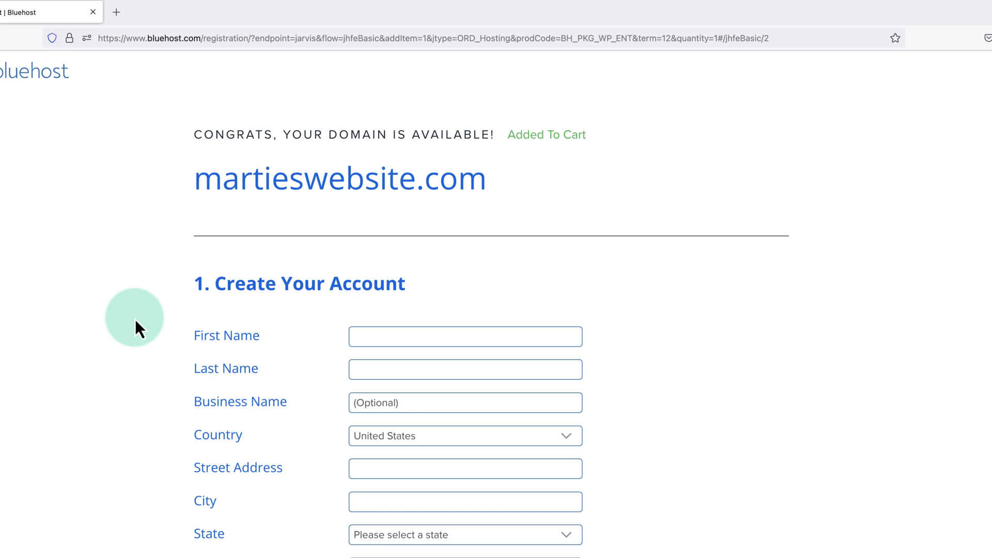
Deselect the Domain Privacy + Protection, CodeGuard Basic, SiteLock Essentials and Professional Email add-ons in the additional services.
scroll(134, 319, "down", 3)
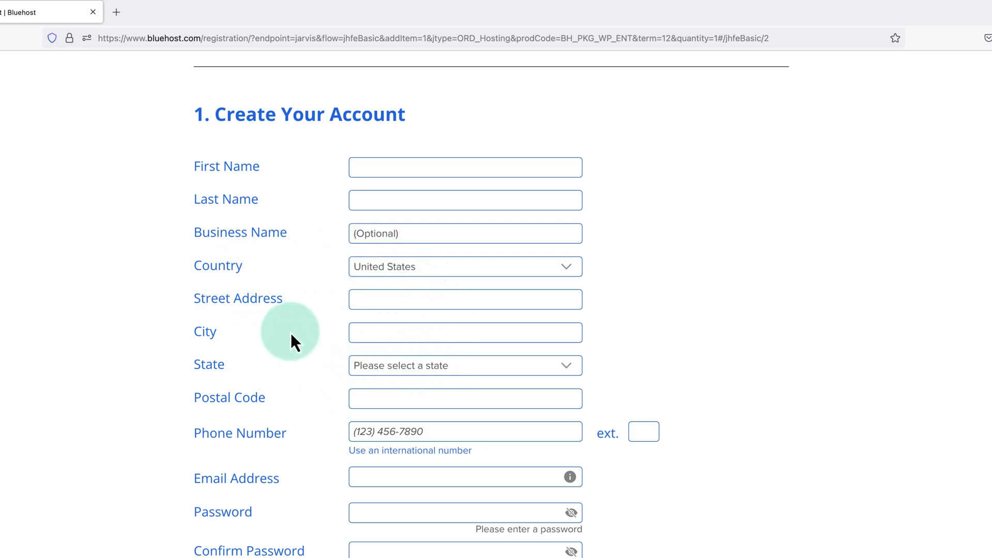
scroll(291, 334, "down", 5)
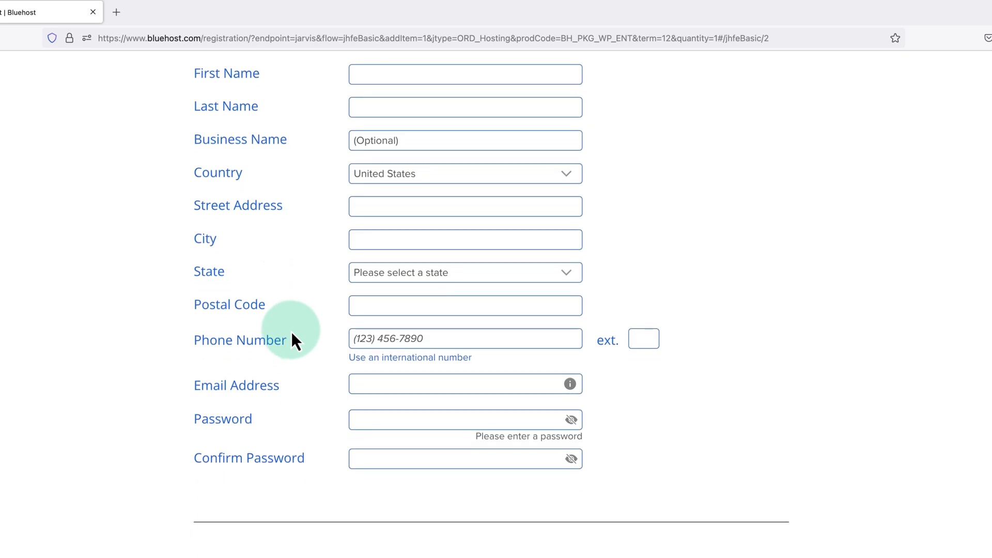
scroll(292, 334, "down", 2)
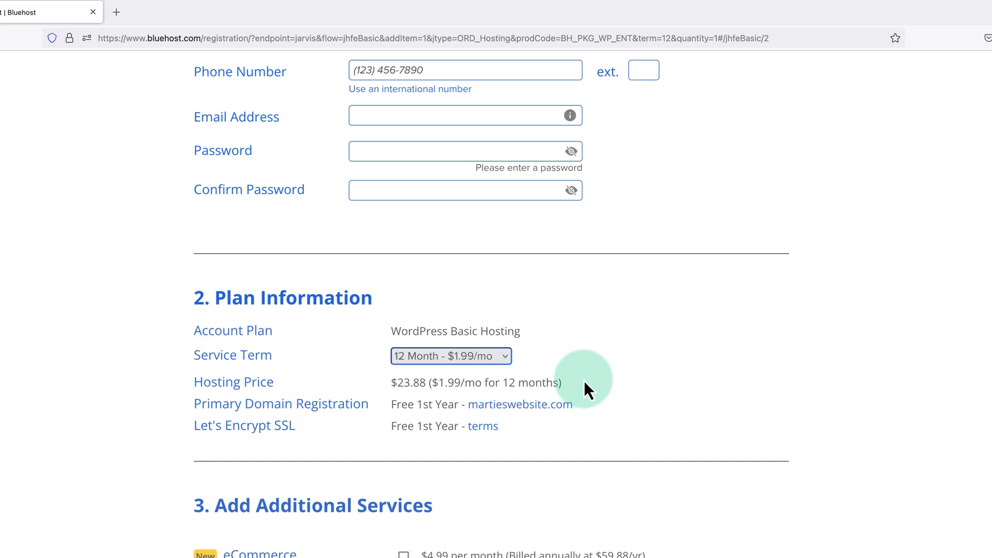
scroll(584, 380, "down", 5)
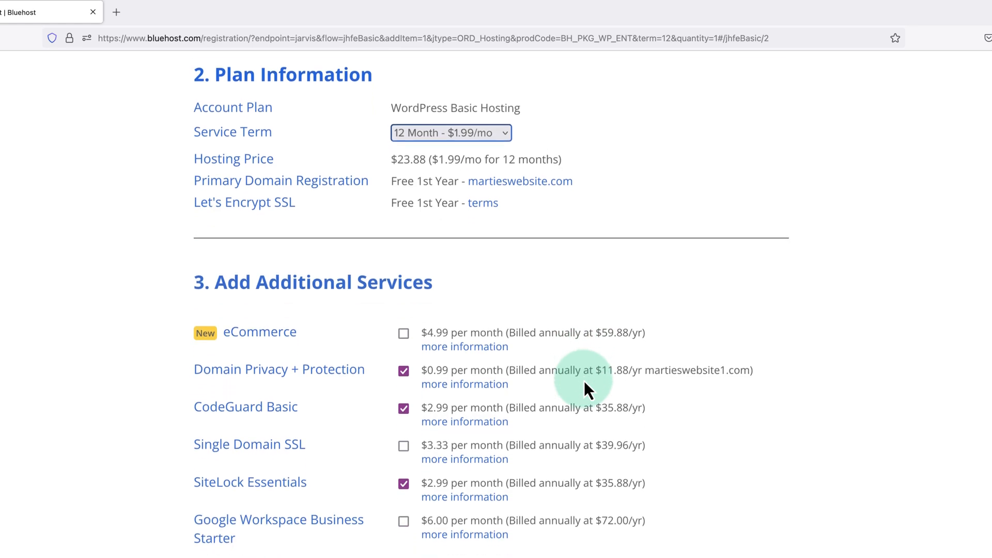
scroll(585, 383, "down", 2)
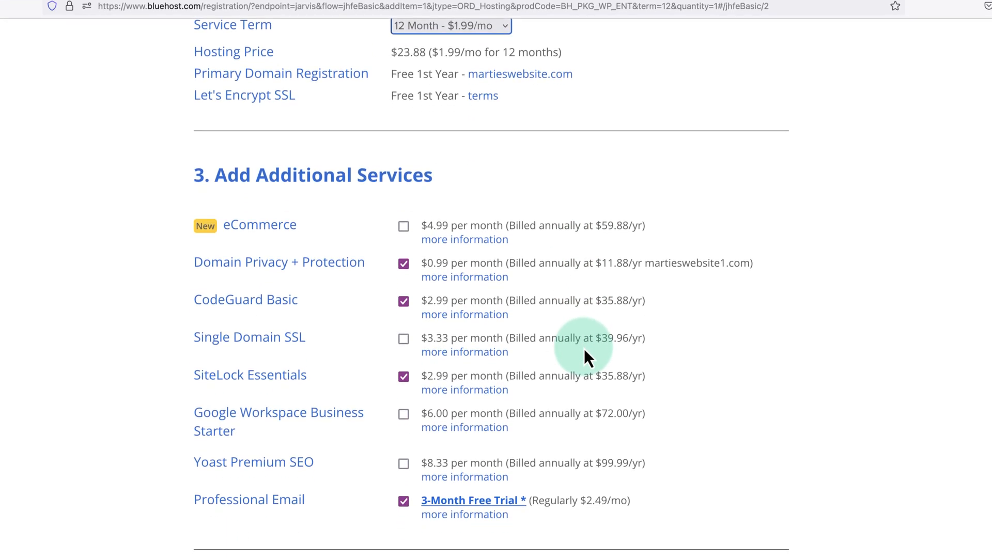
left_click(401, 264)
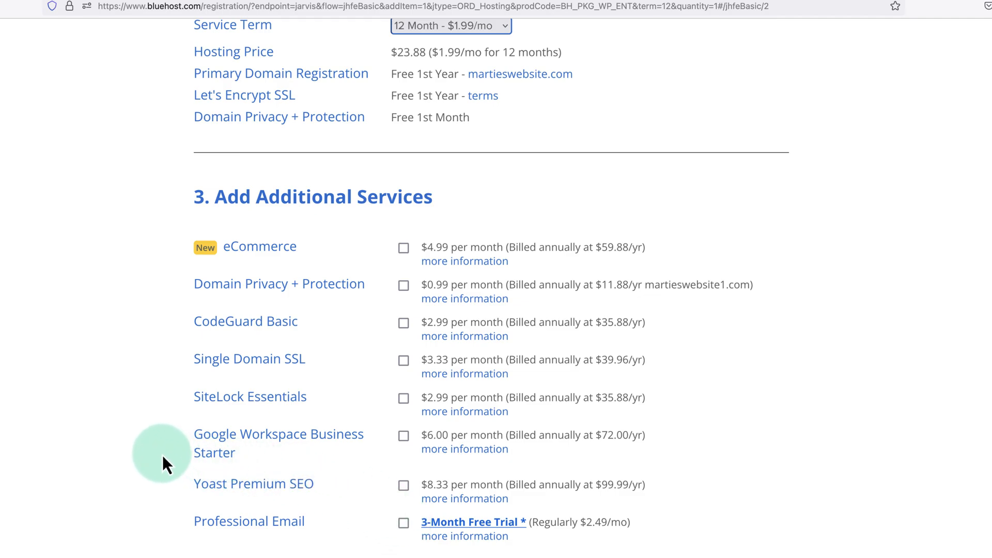
Review today's total, the payment information section and the submission terms of the order.
scroll(162, 454, "down", 3)
scroll(163, 454, "down", 2)
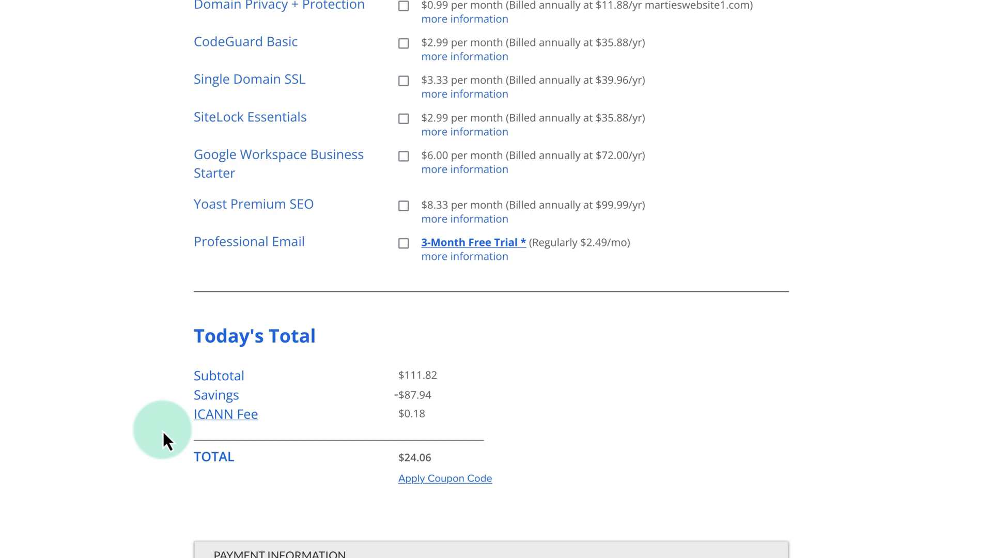
scroll(163, 432, "down", 3)
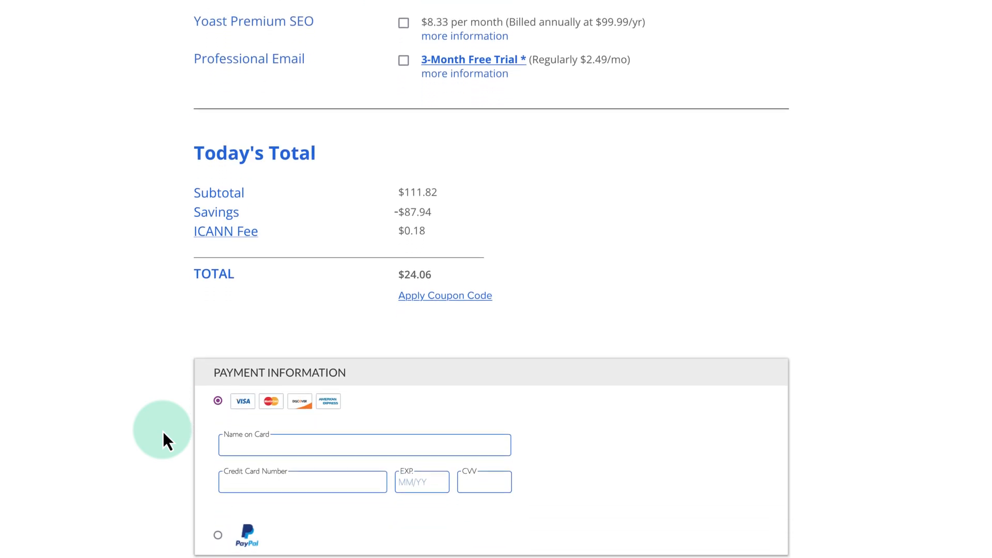
scroll(163, 432, "down", 2)
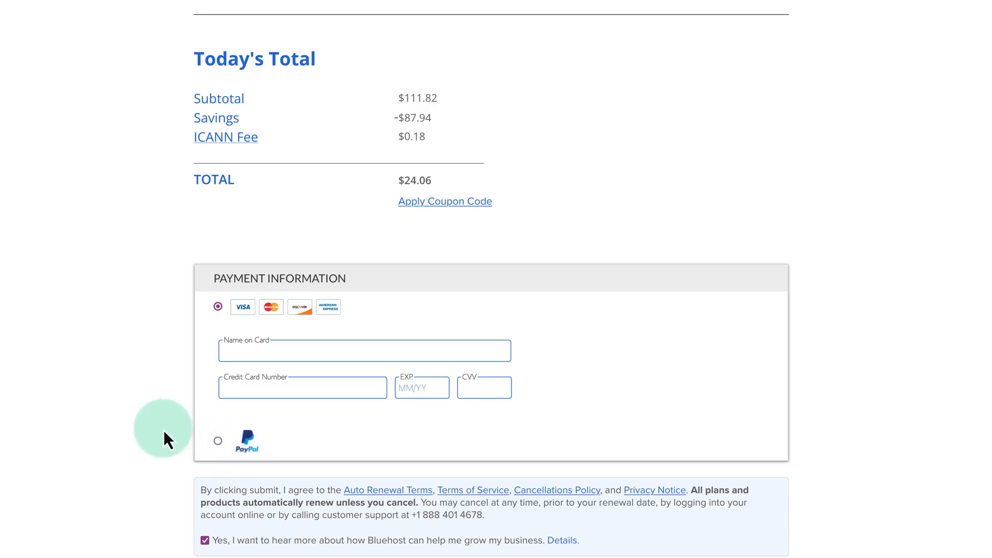
scroll(160, 429, "down", 2)
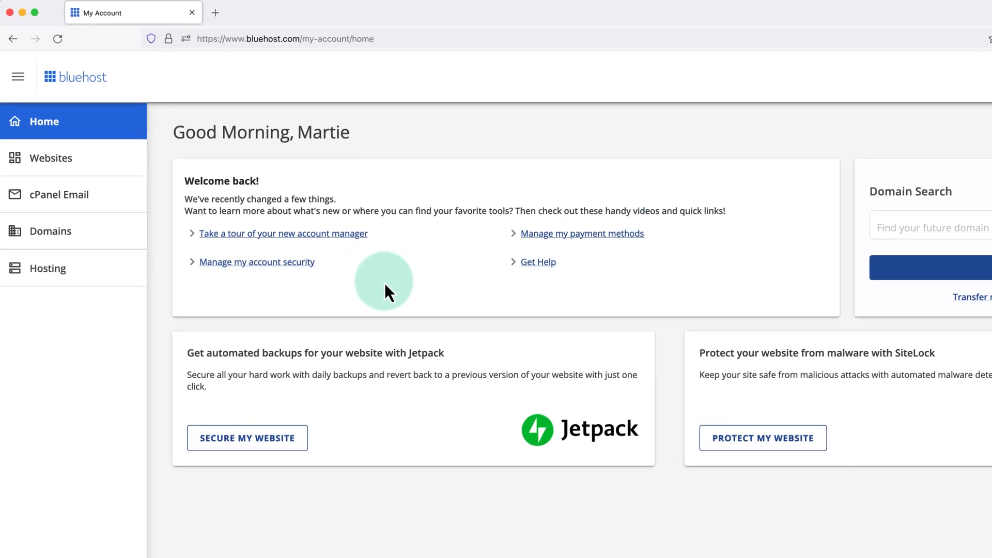
Start adding a site to the hosting plan with Install WordPress as the site type.
left_click(60, 274)
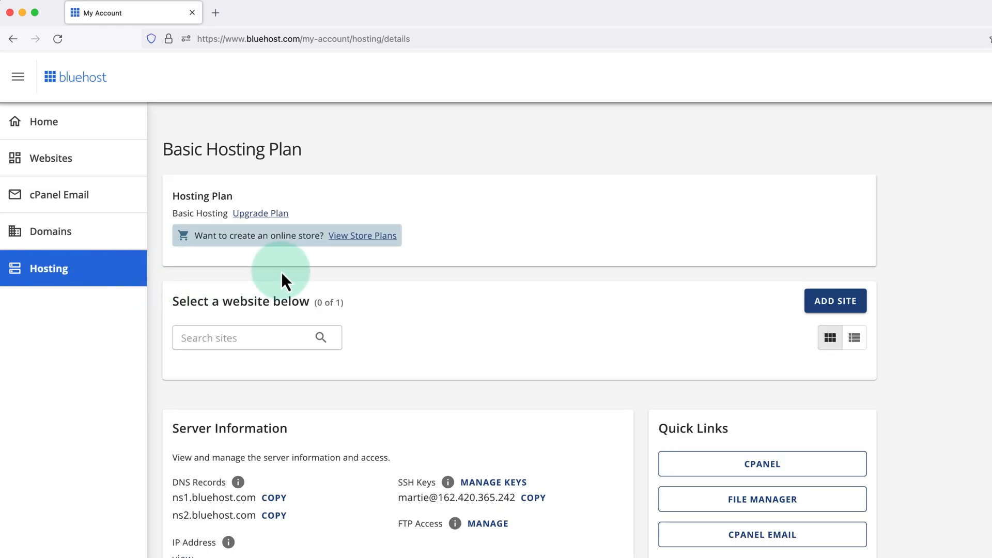
left_click(831, 305)
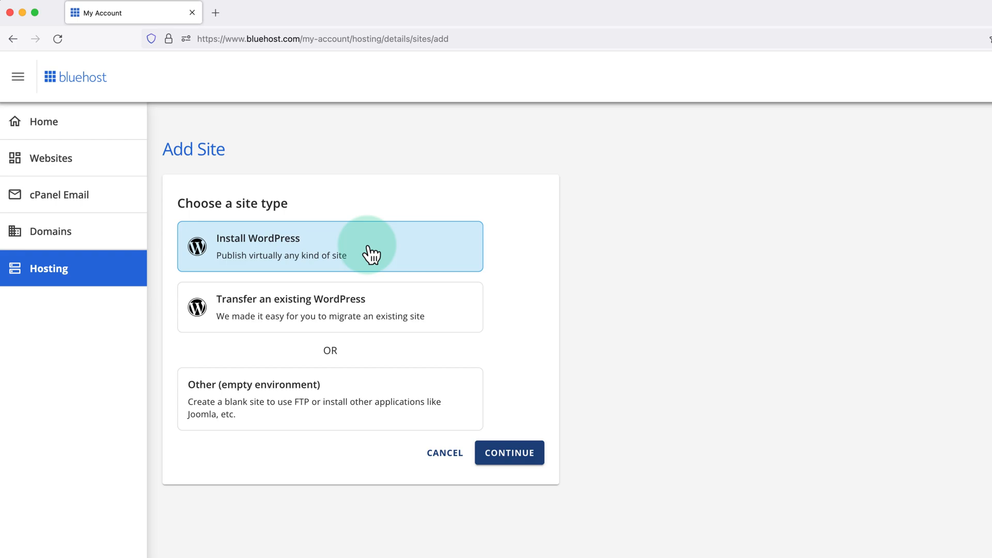
left_click(510, 453)
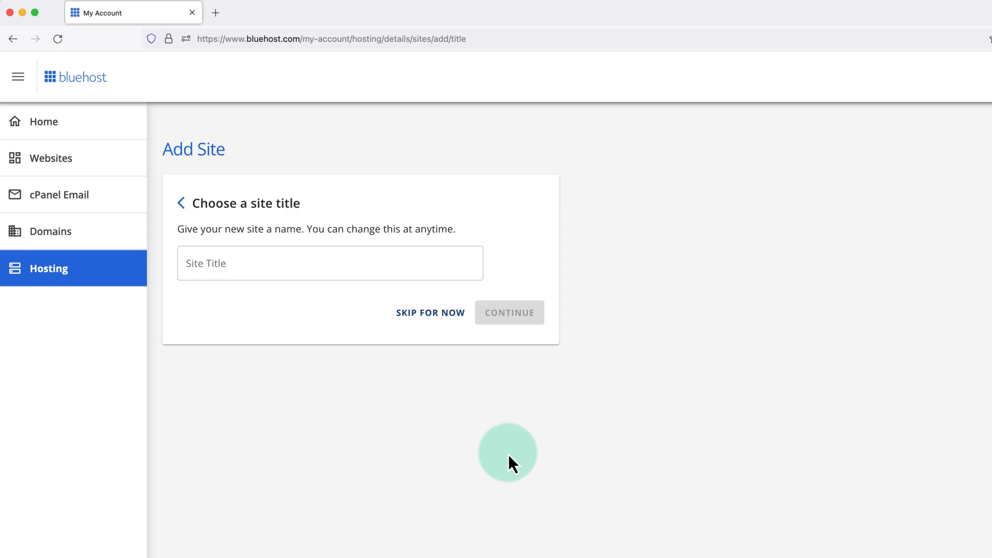
Give the new site the title "My New Website" and continue to the domain connection.
left_click(361, 267)
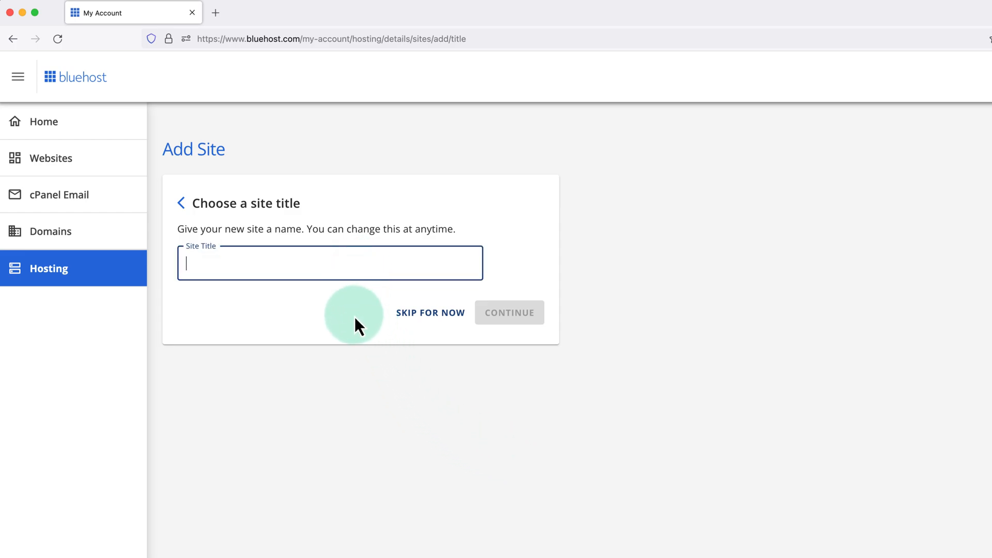
type("My N")
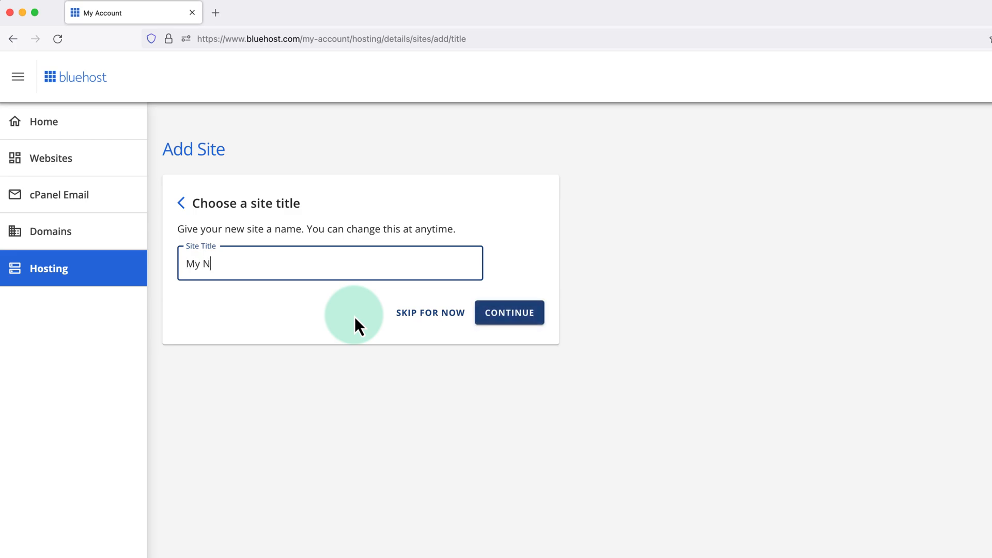
type("ew Website")
left_click(354, 317)
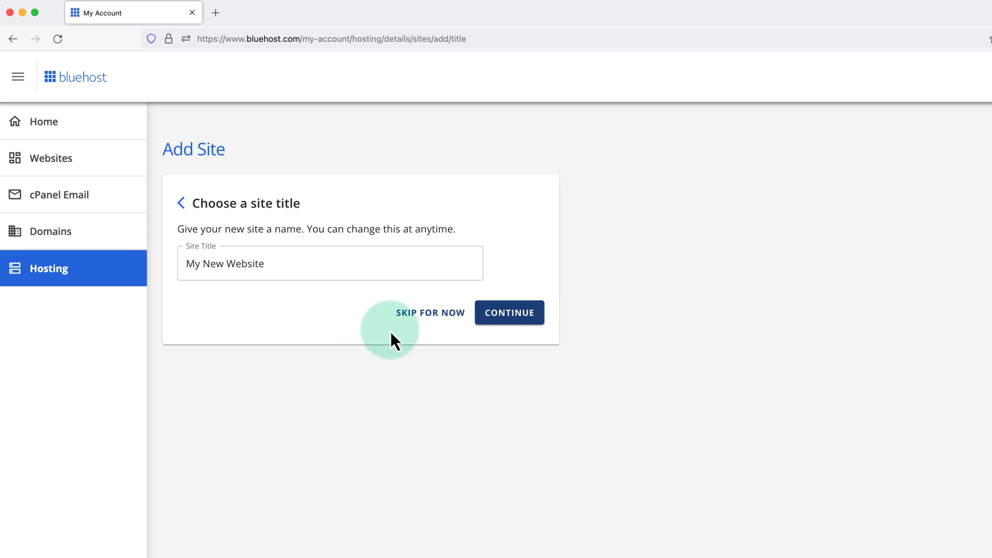
left_click(506, 321)
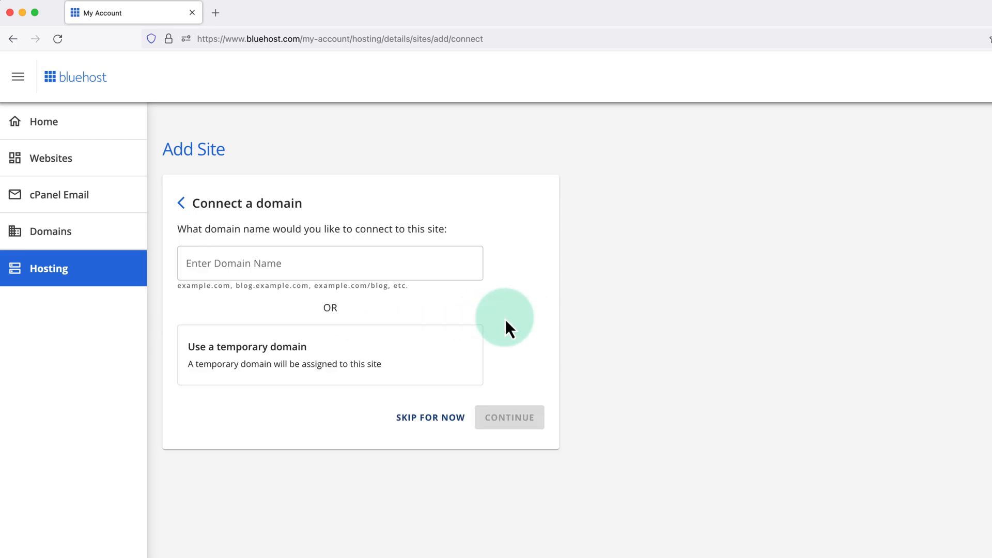
Connect the domain martieswebsite.com to the new site and continue so that the site is created.
left_click(395, 266)
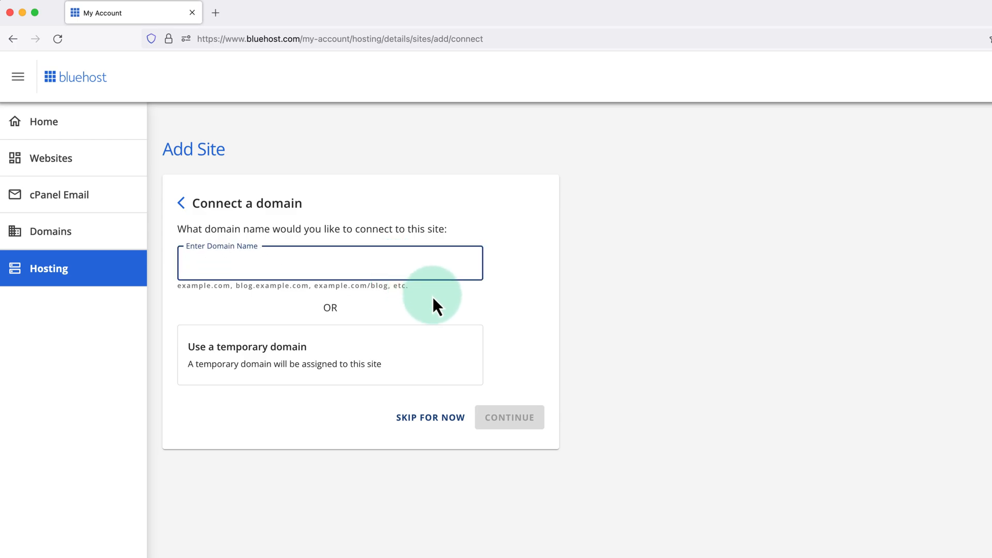
type("m")
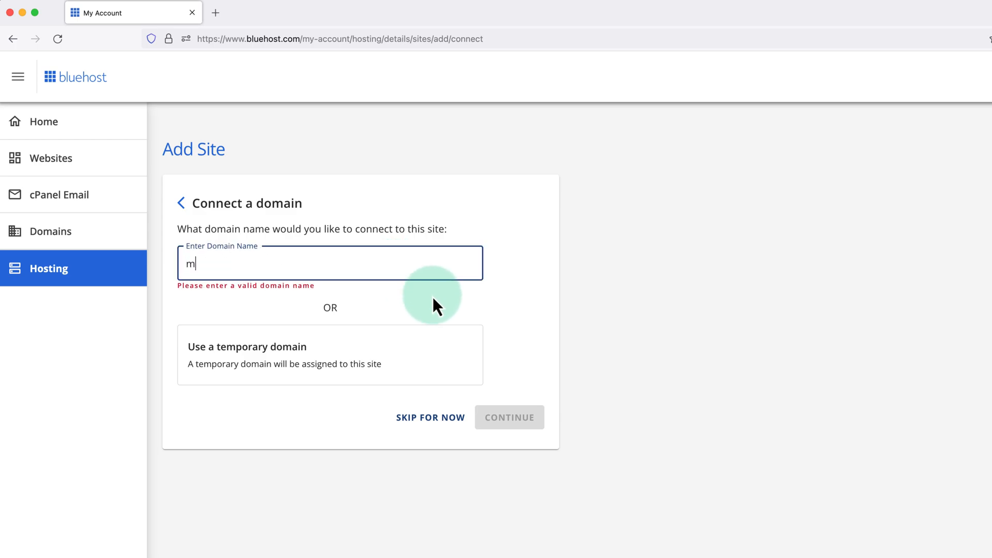
type("artieswebsite.com")
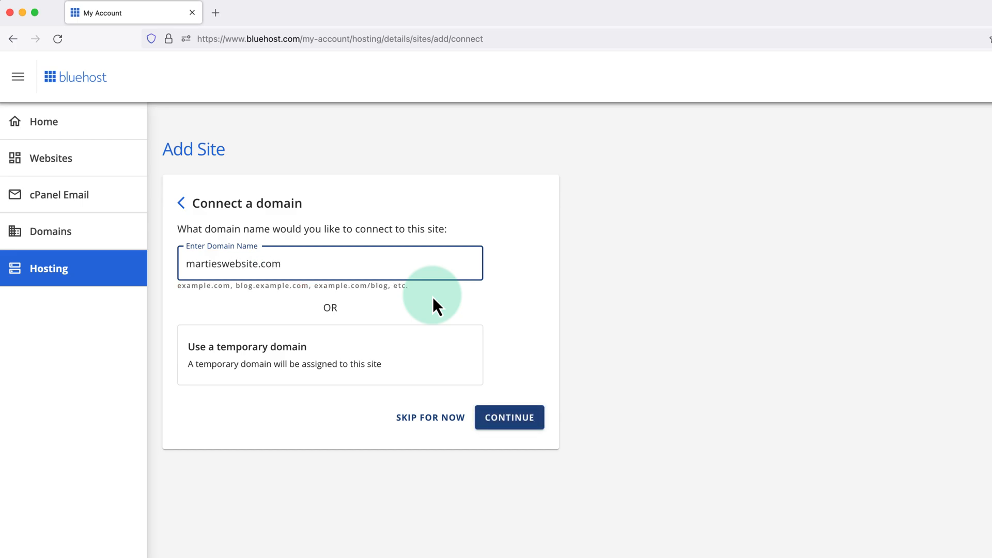
left_click(433, 297)
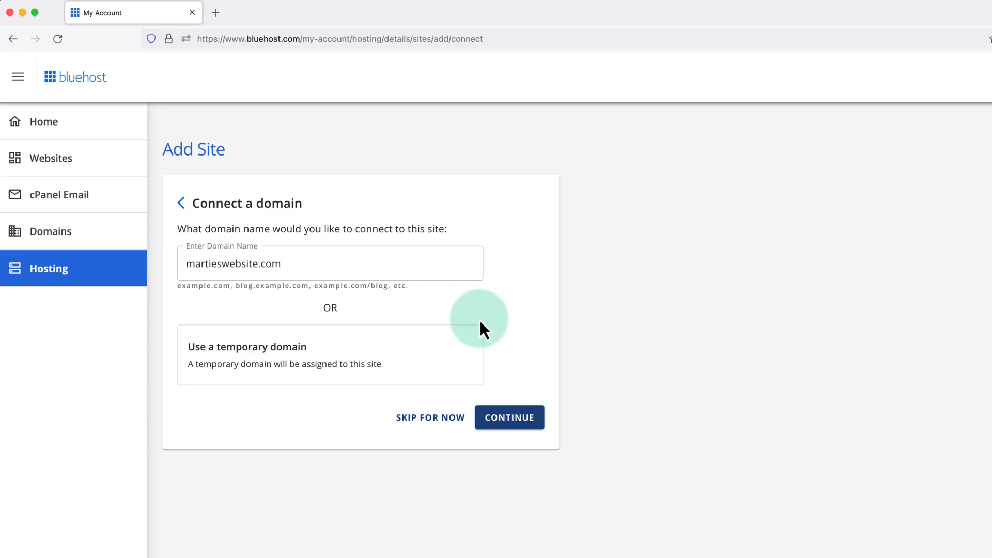
left_click(515, 405)
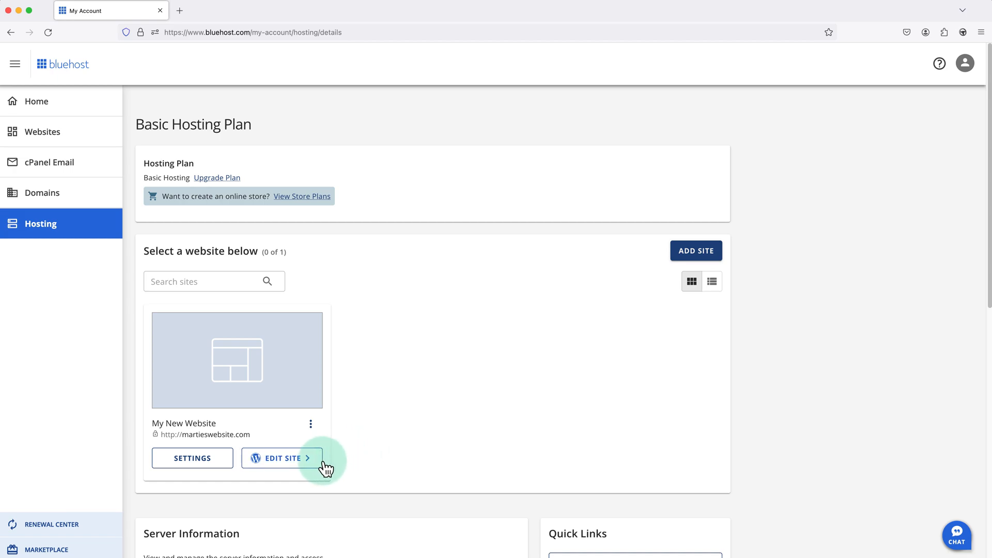
Open My New Website for editing in WordPress and exit the onboarding setup without finishing it.
left_click(295, 464)
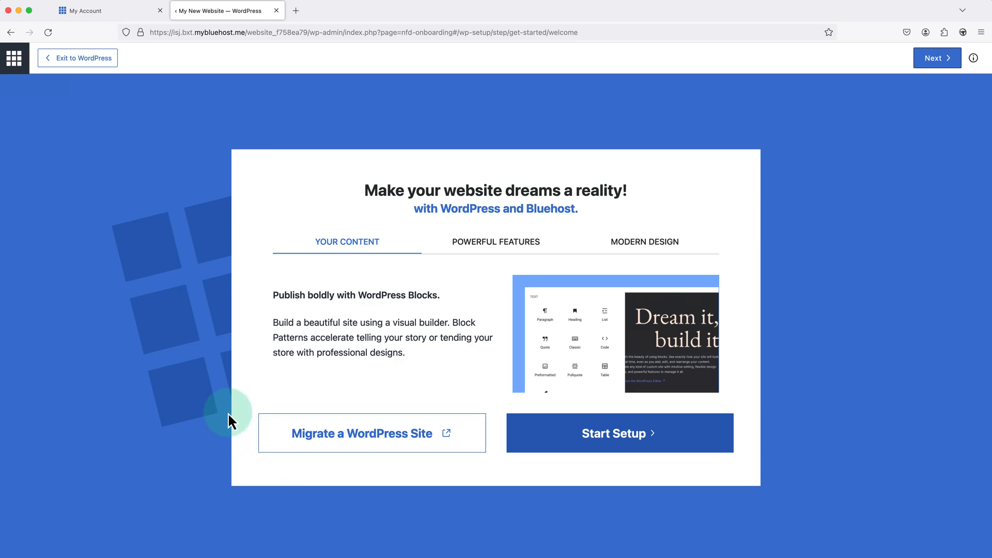
left_click(95, 60)
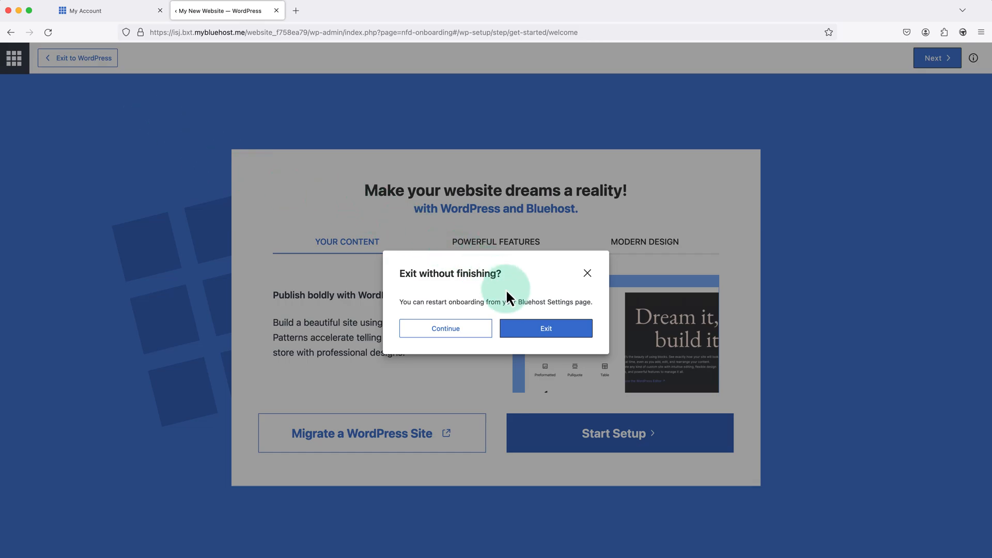
left_click(545, 333)
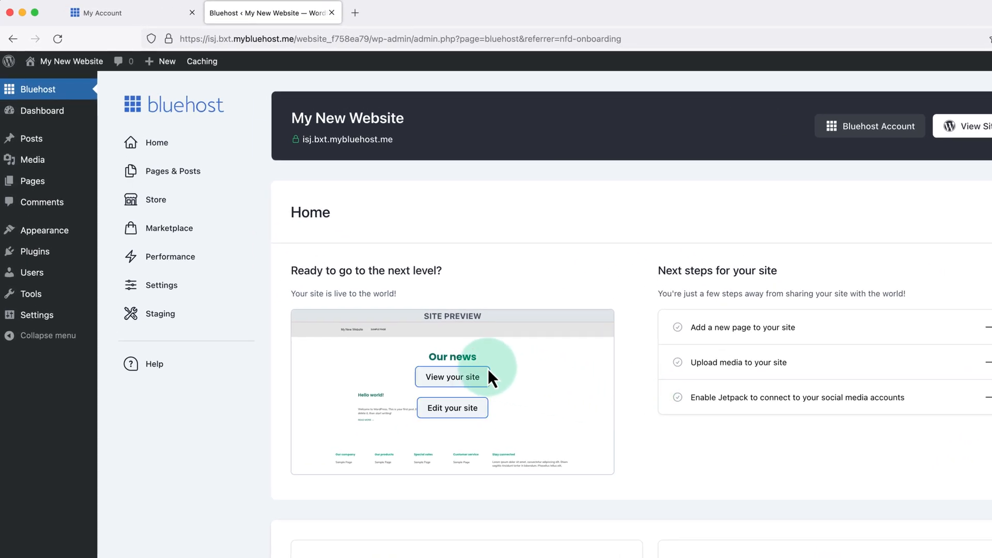
Visit the public front page of My New Website and examine its default content and its temporary web address.
left_click(96, 63)
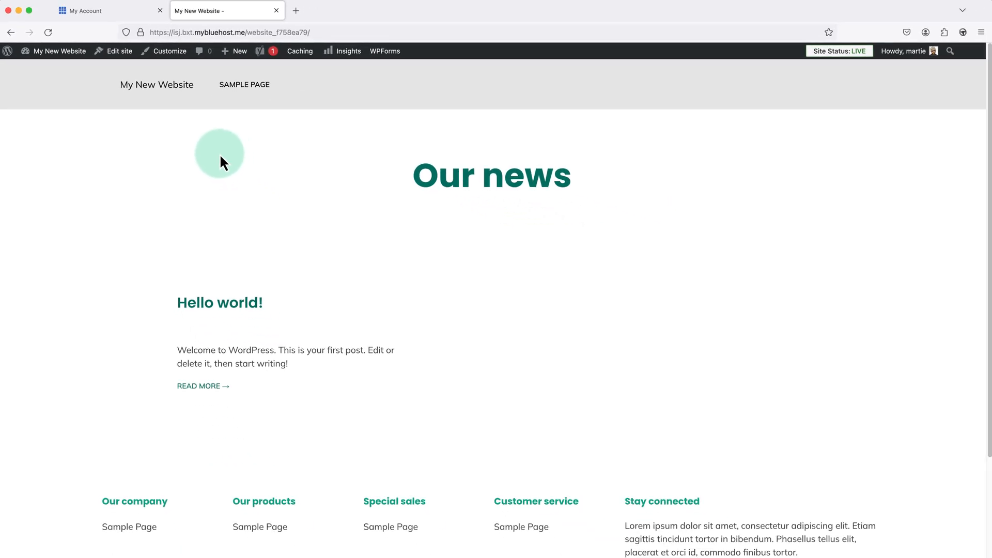
scroll(220, 157, "down", 5)
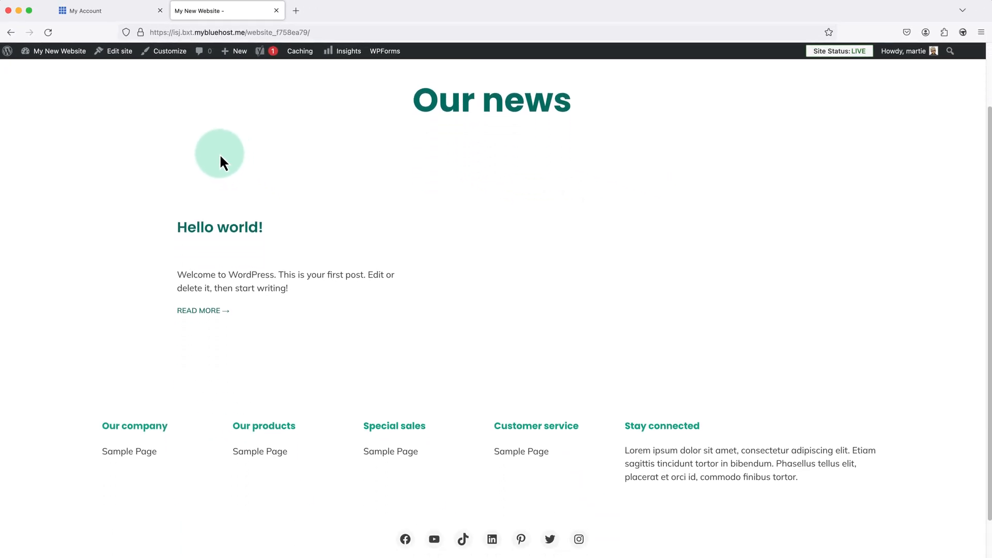
scroll(220, 158, "up", 5)
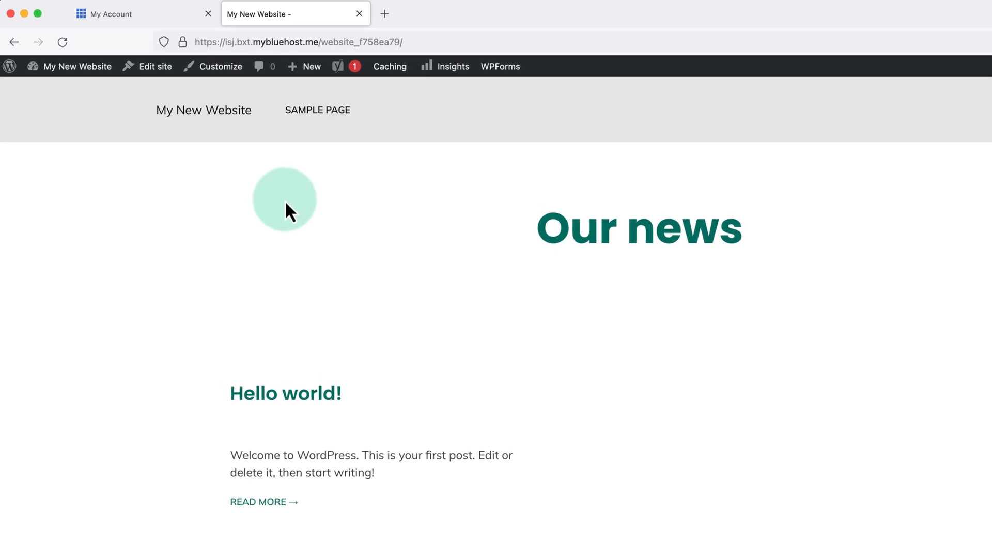
left_click(387, 42)
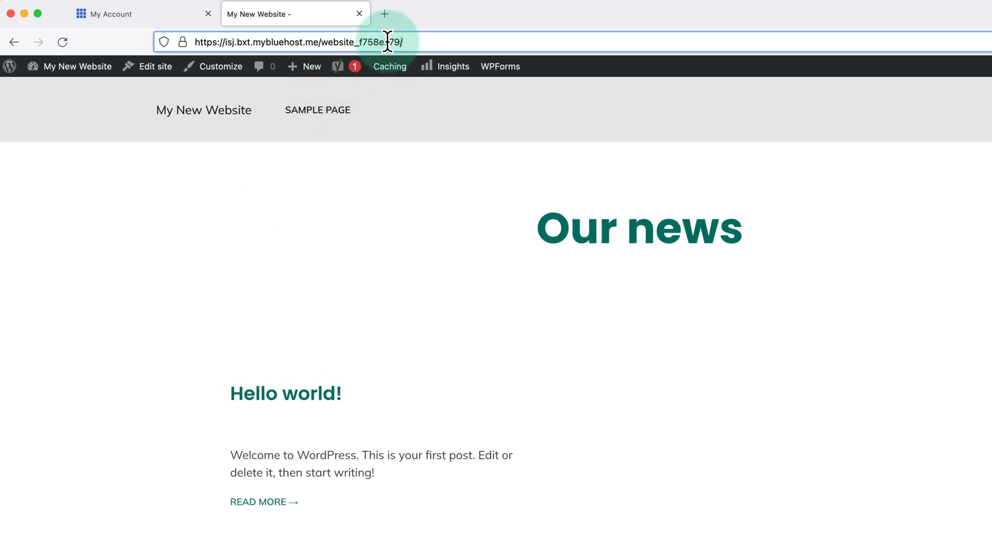
left_click_drag(387, 42, 187, 44)
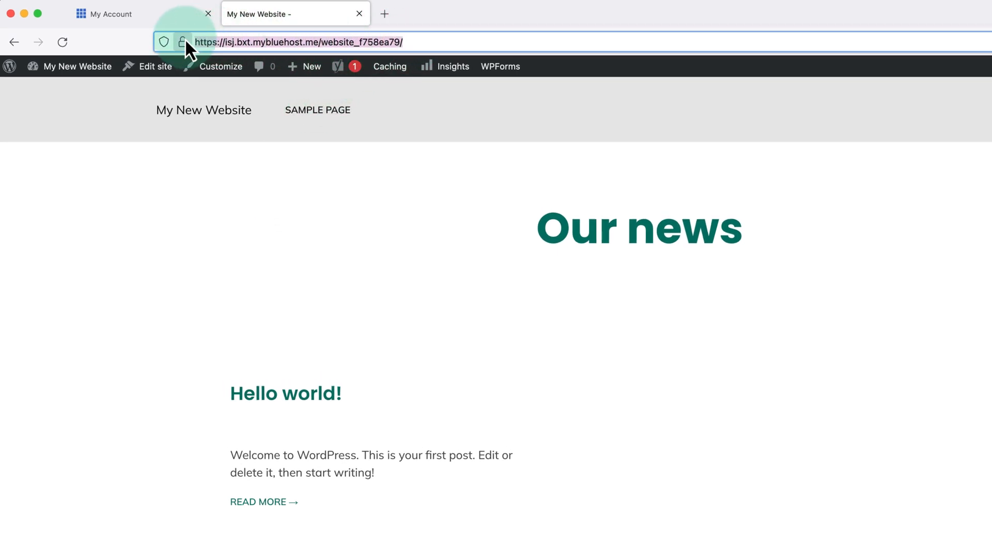
left_click(255, 173)
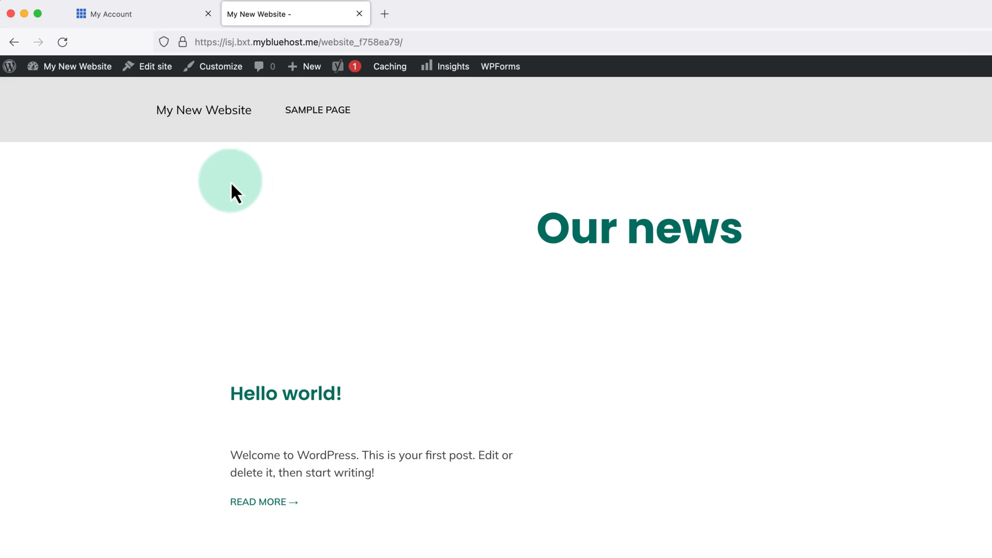
Return to the WordPress dashboard and deactivate all installed plugins in one bulk action.
left_click(102, 68)
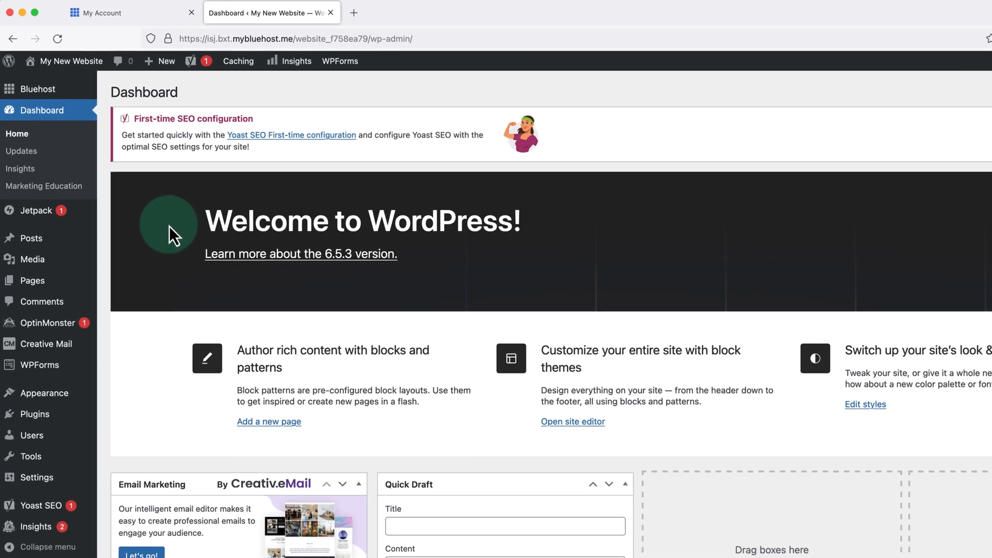
mouse_move(71, 424)
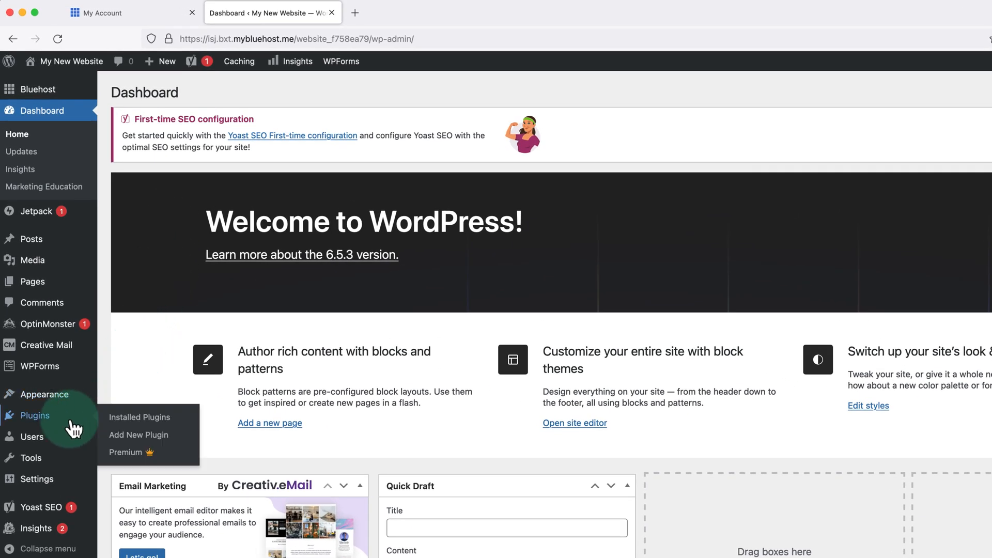
left_click(48, 421)
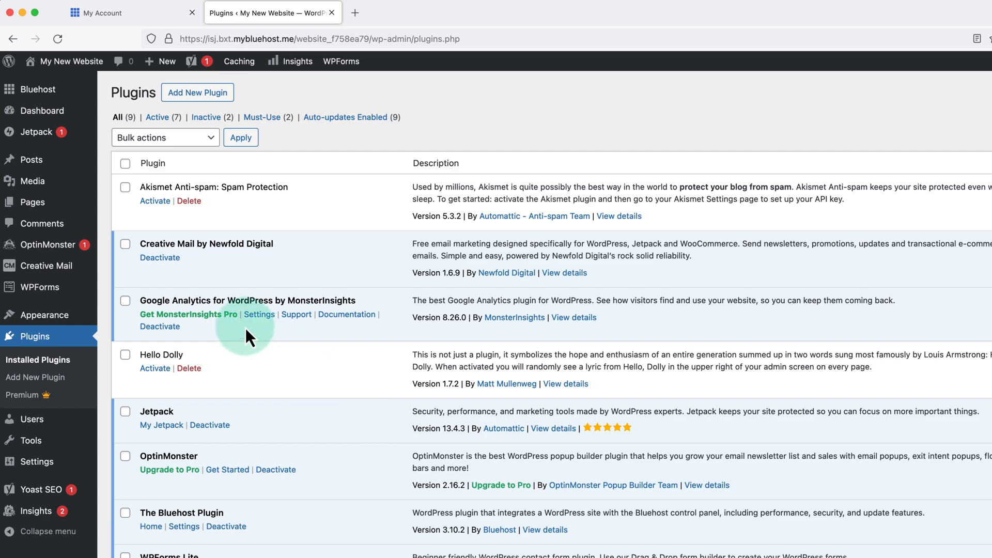
left_click(126, 165)
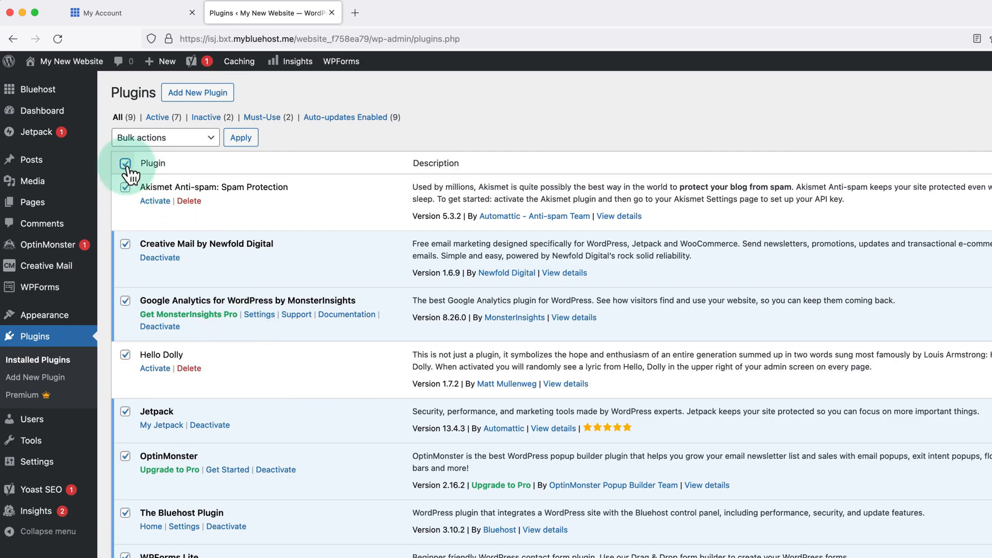
left_click(209, 138)
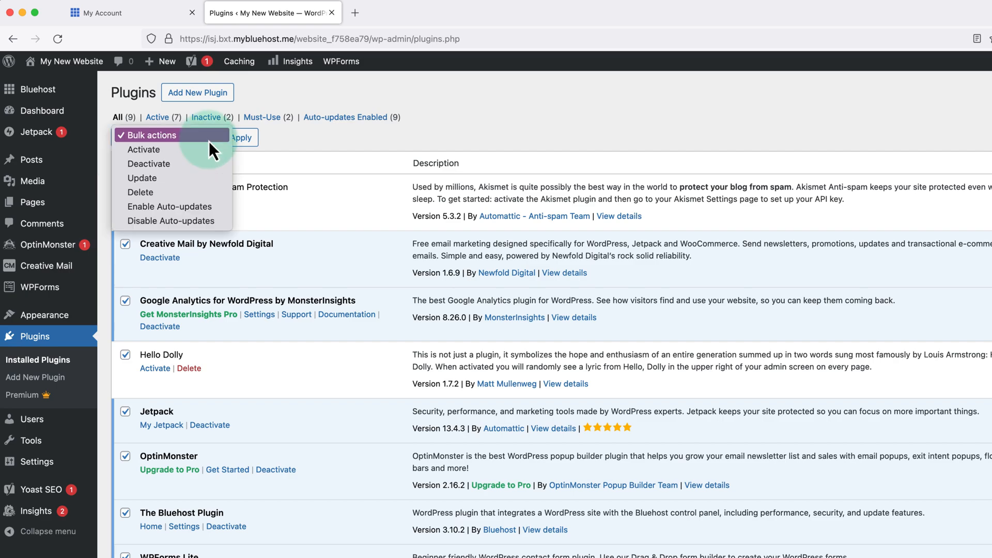
left_click(194, 163)
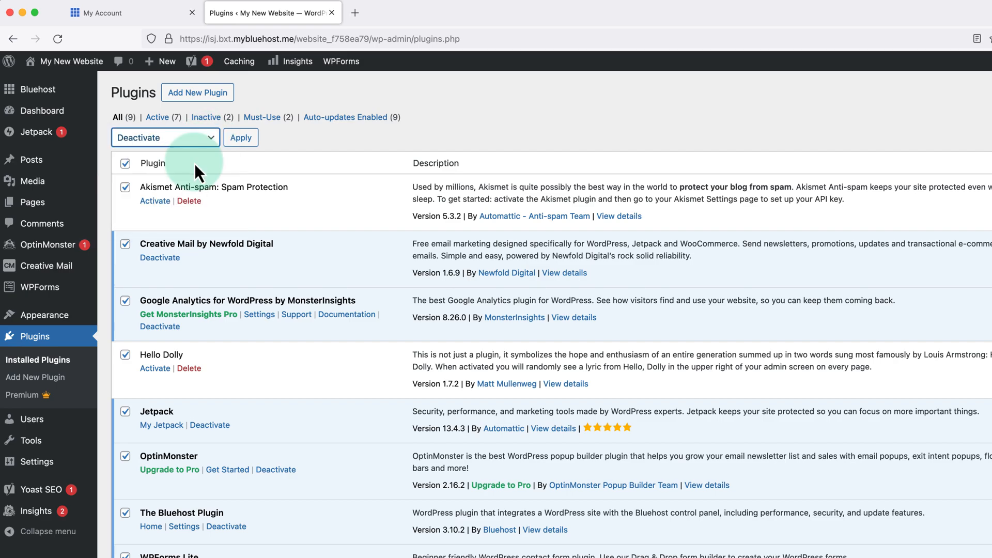
left_click(241, 145)
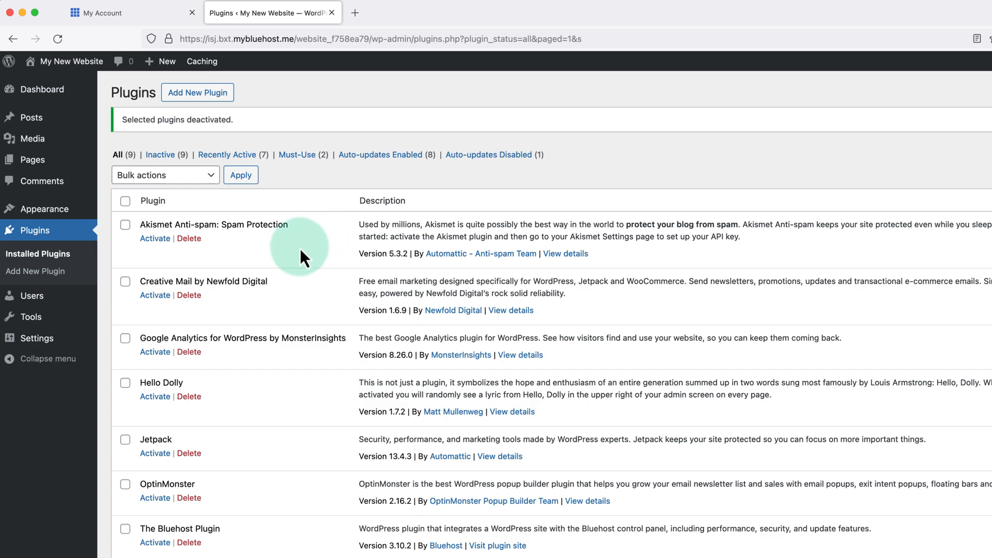
Delete all the deactivated plugins and their data in one bulk action.
left_click(126, 201)
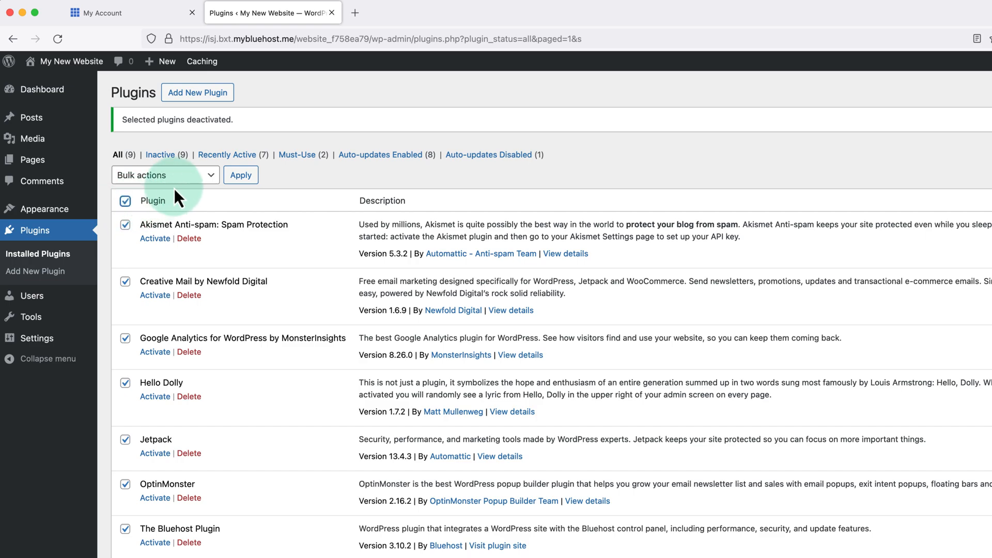
left_click(206, 176)
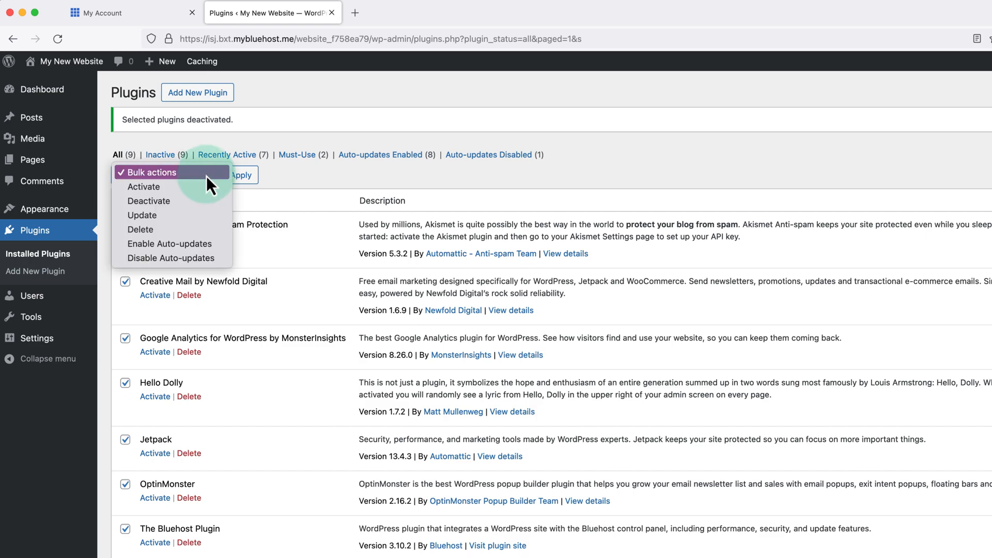
left_click(197, 231)
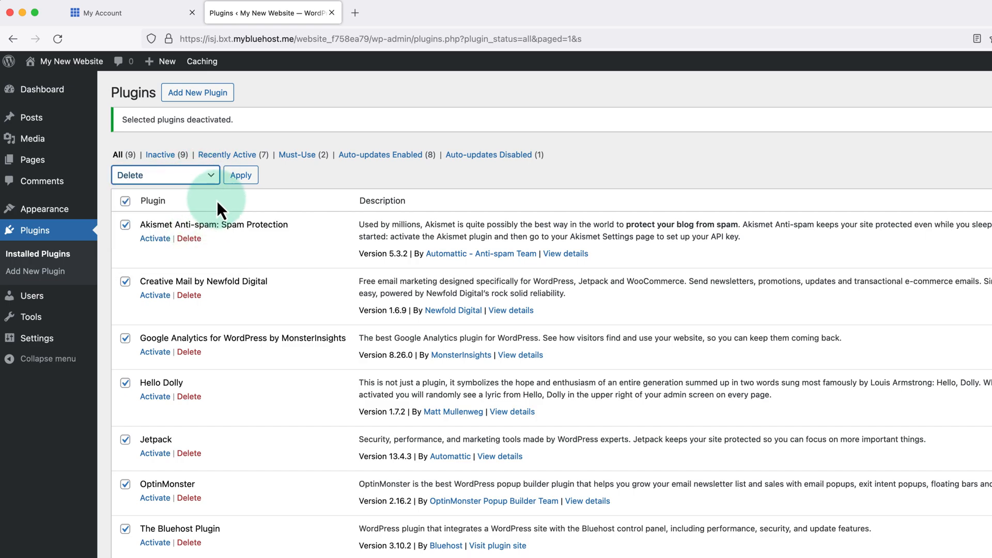
left_click(238, 178)
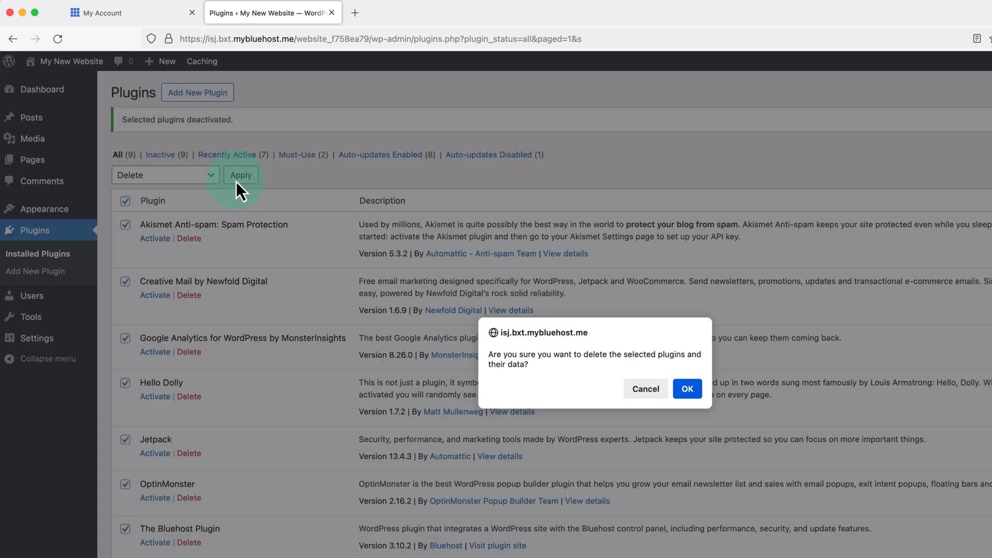
left_click(686, 388)
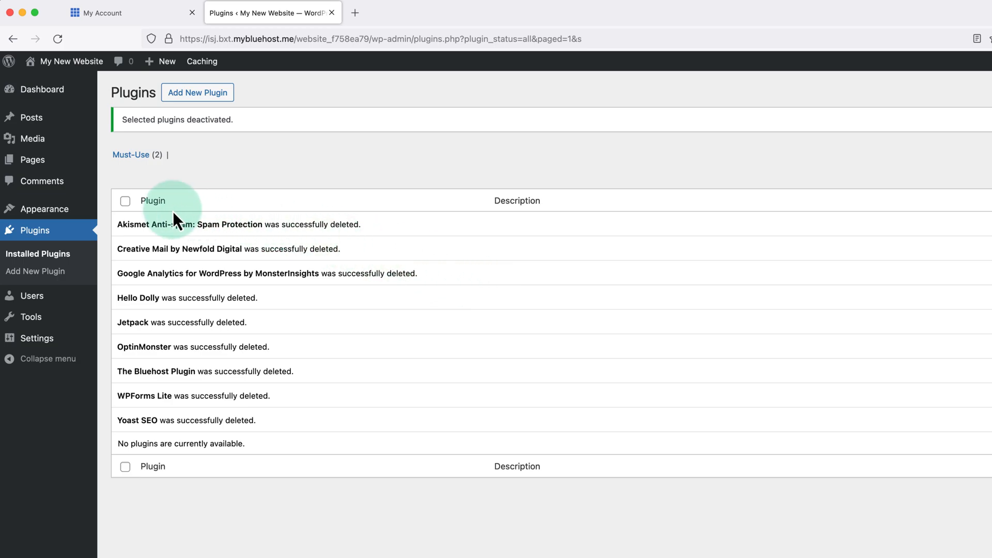
Open the site's themes, start adding a new theme and browse the popular ones.
left_click(54, 211)
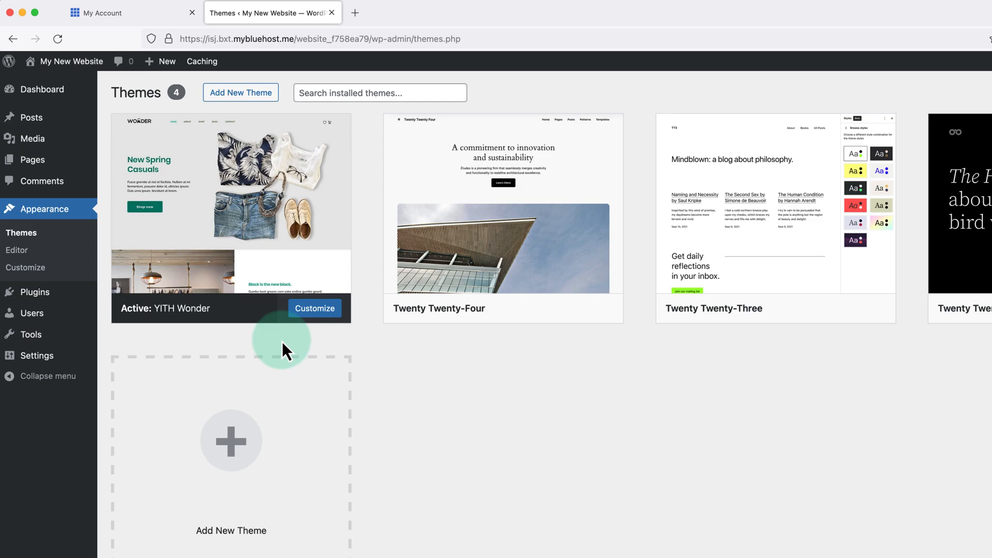
left_click(264, 96)
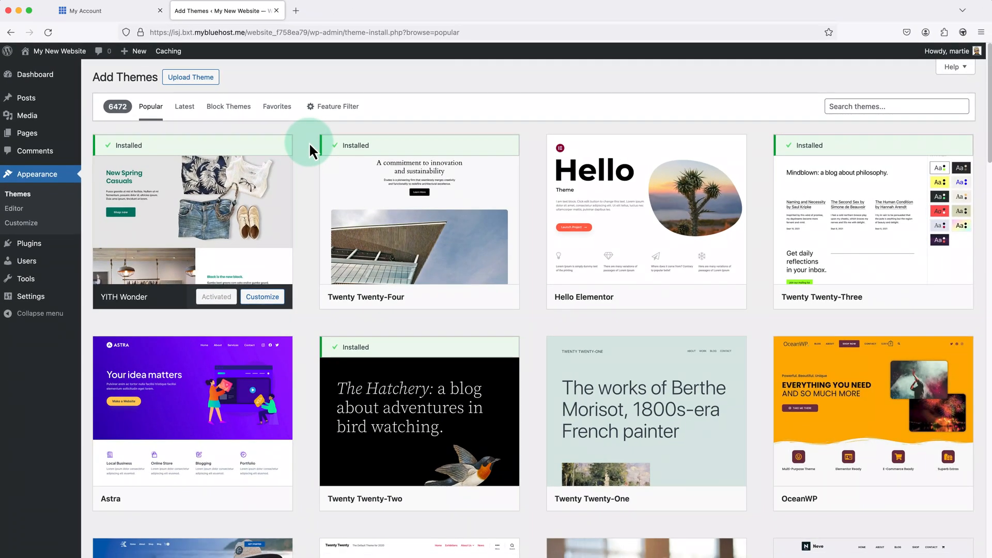
scroll(309, 142, "down", 5)
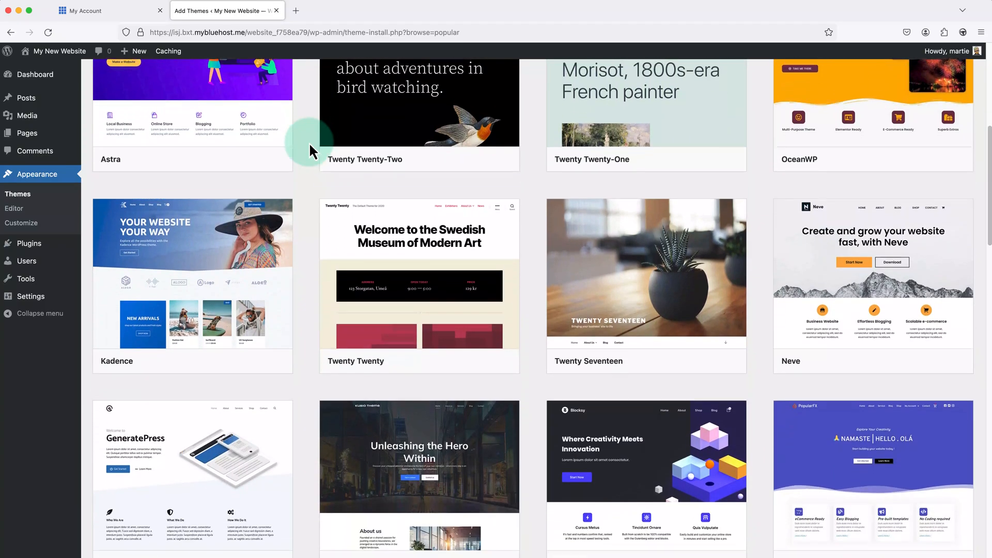
scroll(309, 142, "up", 6)
scroll(309, 141, "up", 2)
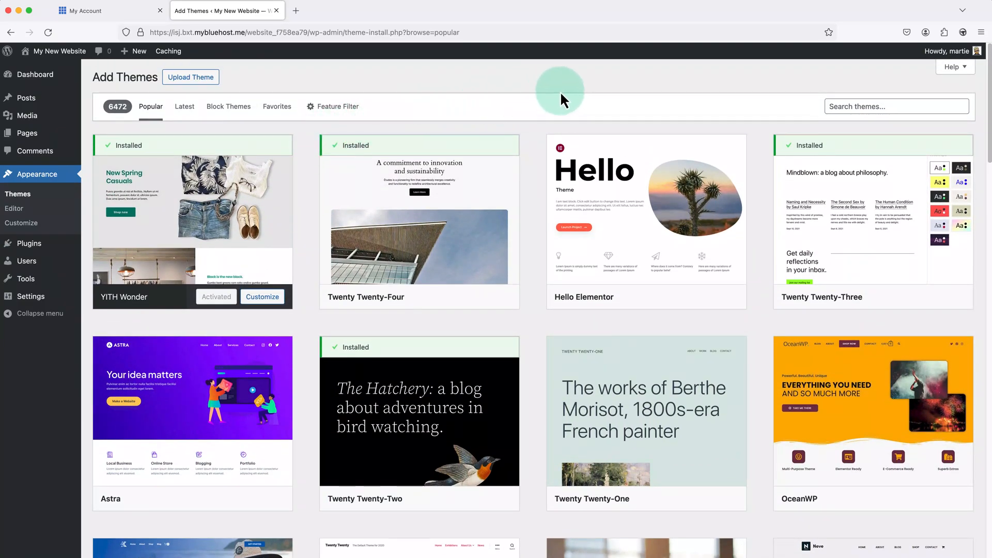
Search the theme catalogue for "generatepress" and install the GeneratePress theme.
left_click(842, 106)
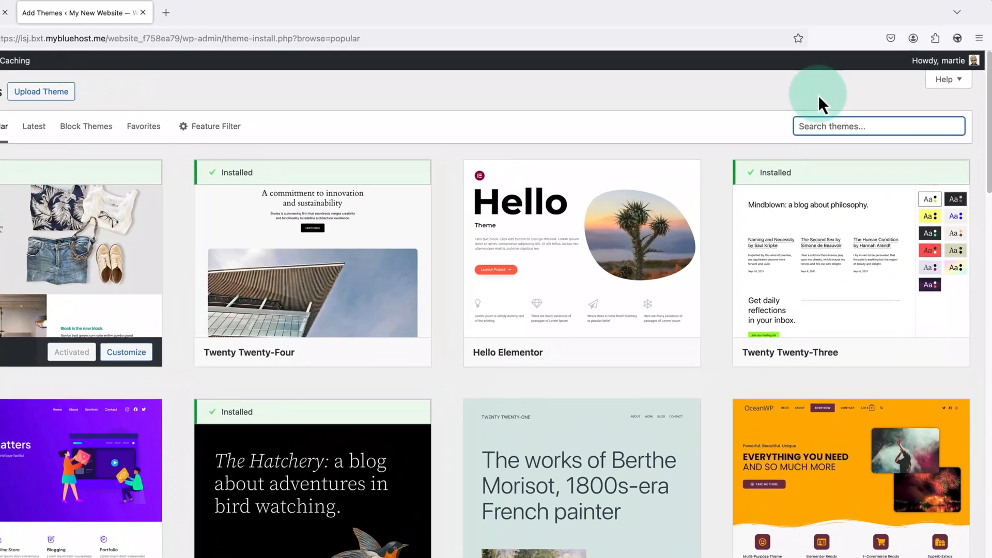
type("generatepres")
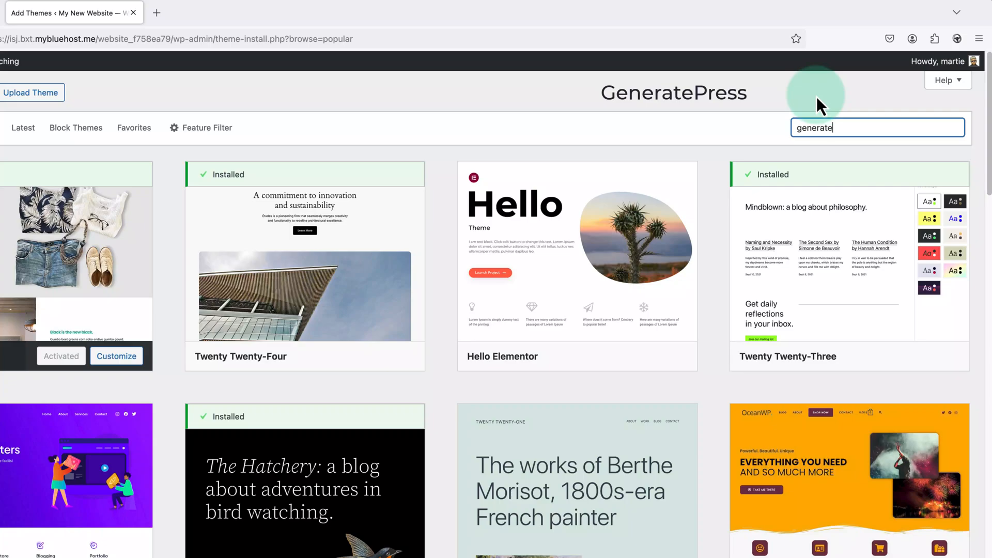
type("s")
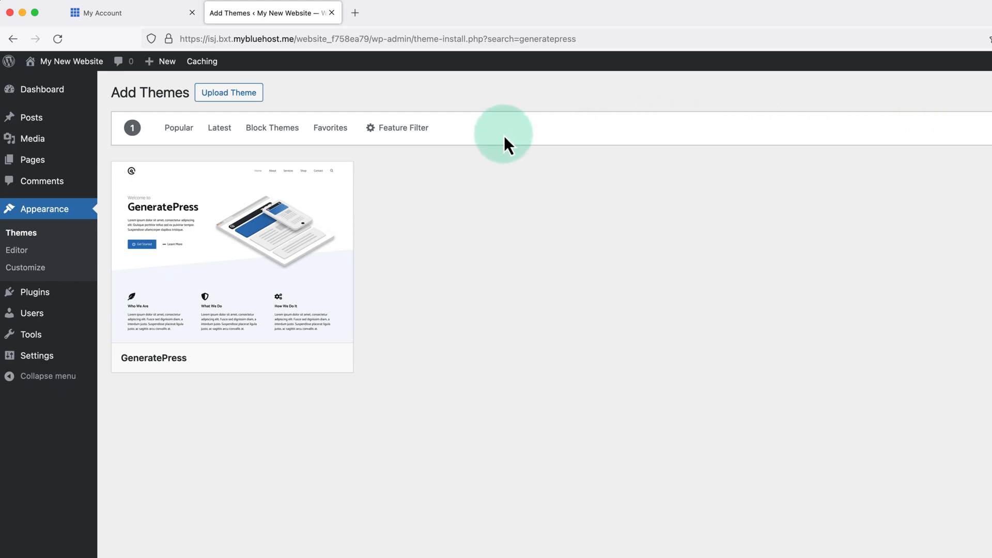
mouse_move(295, 211)
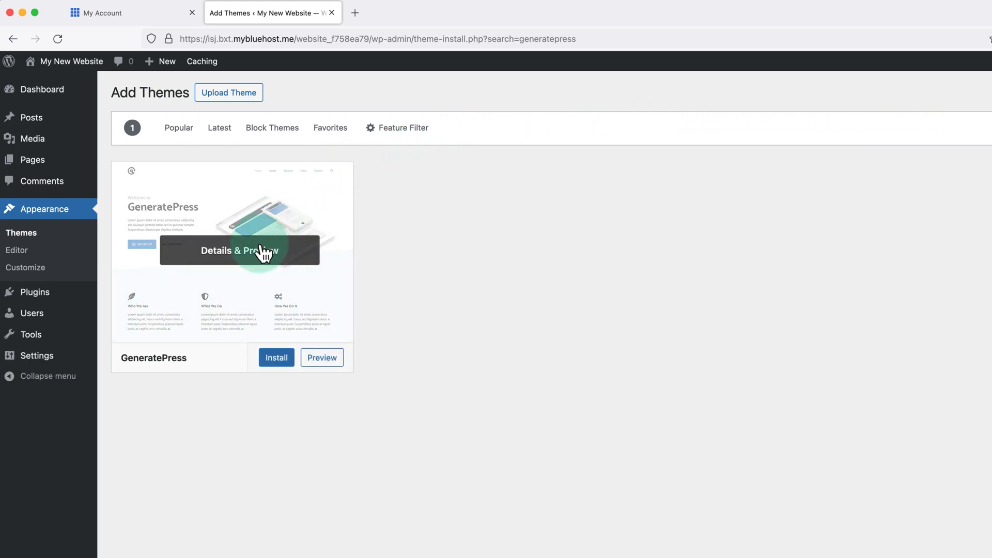
left_click(278, 360)
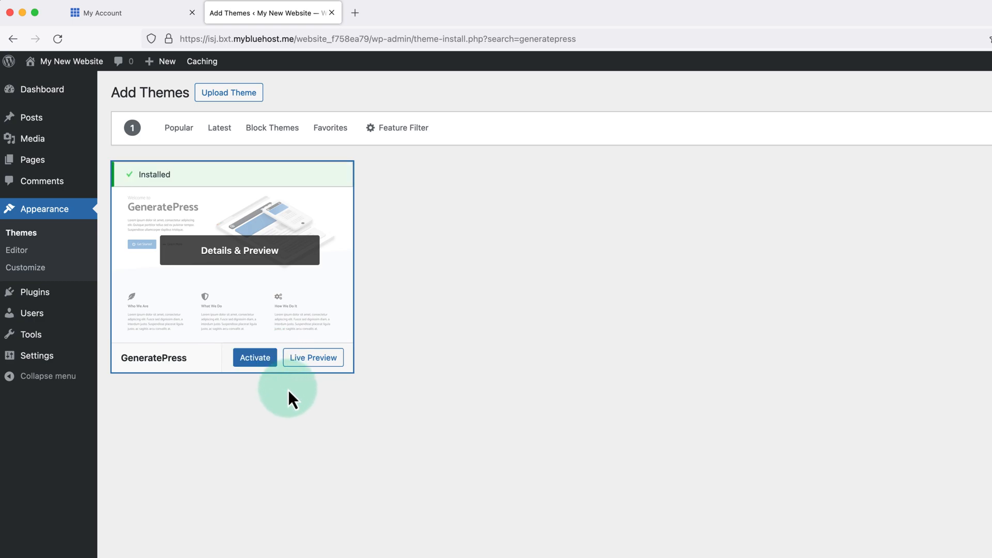
Activate the GeneratePress theme, view the live site and open it for customizing.
left_click(261, 361)
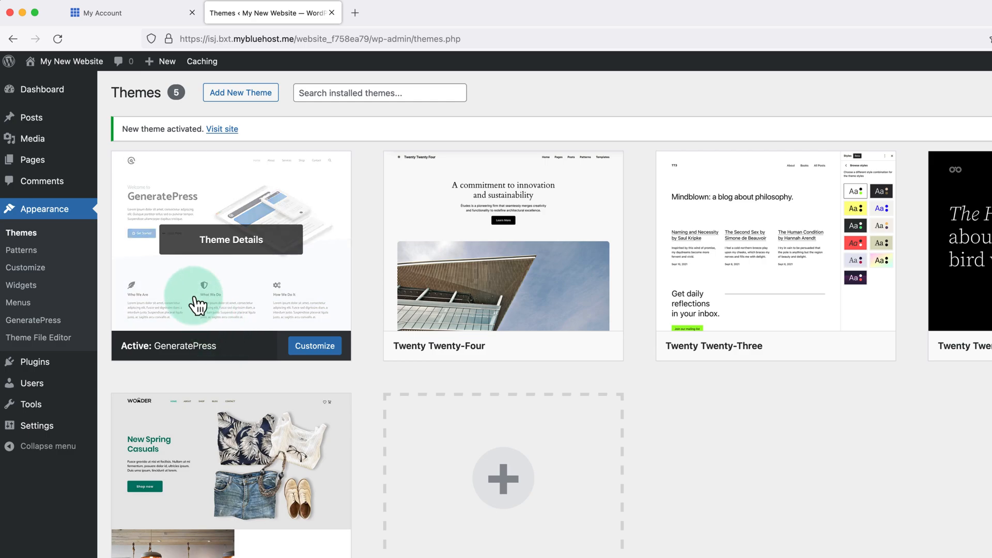
left_click(96, 70)
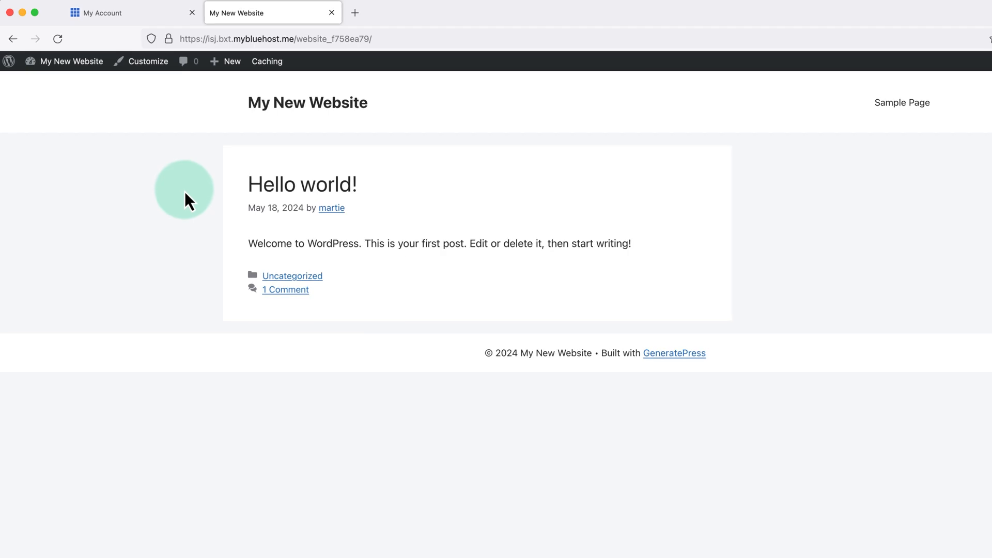
left_click(154, 65)
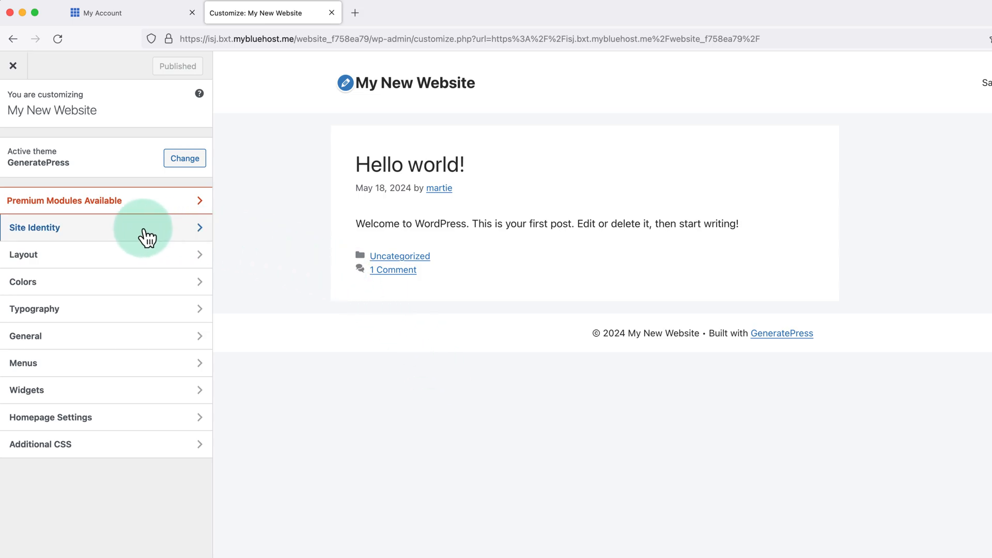
Set the site title to "Martie's Website" in the site identity settings.
left_click(51, 238)
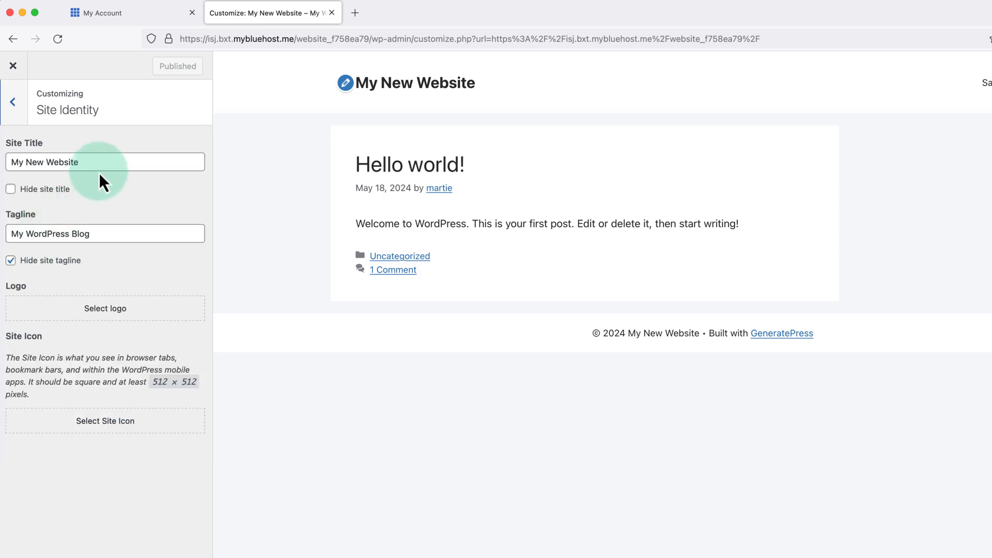
left_click_drag(98, 161, 12, 162)
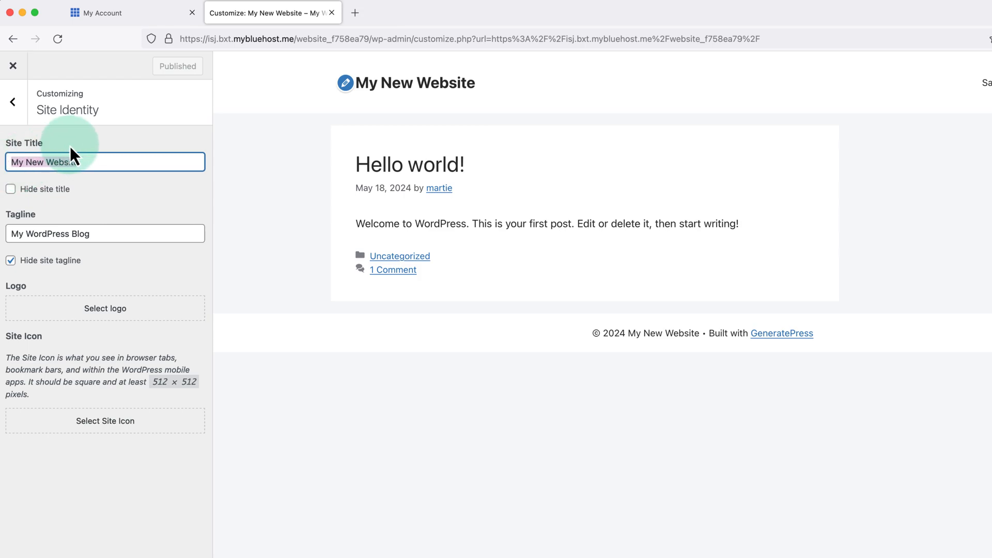
type("Mart")
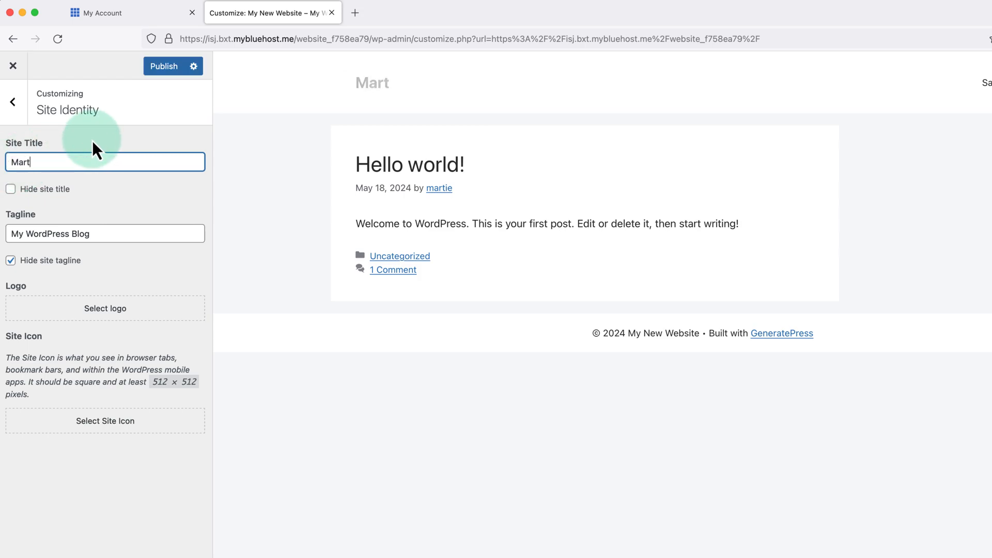
type("ie's Website")
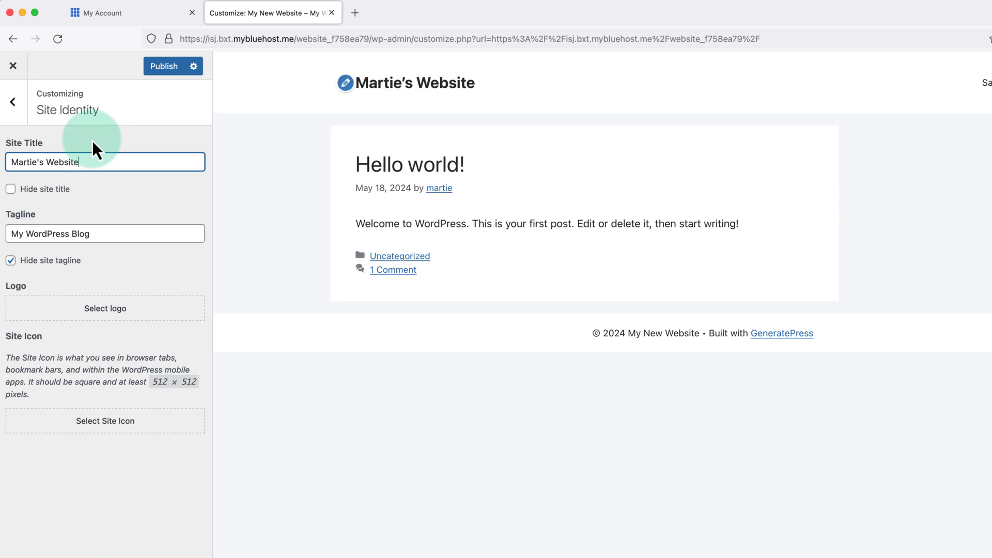
left_click(111, 131)
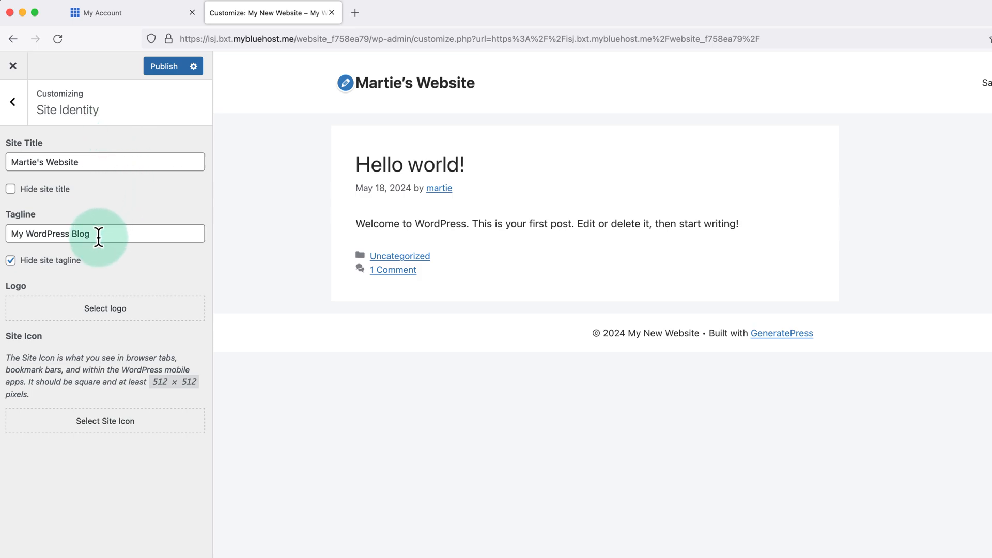
Make the site tagline visible and change its text to "This is my new website.".
left_click_drag(89, 233, 16, 234)
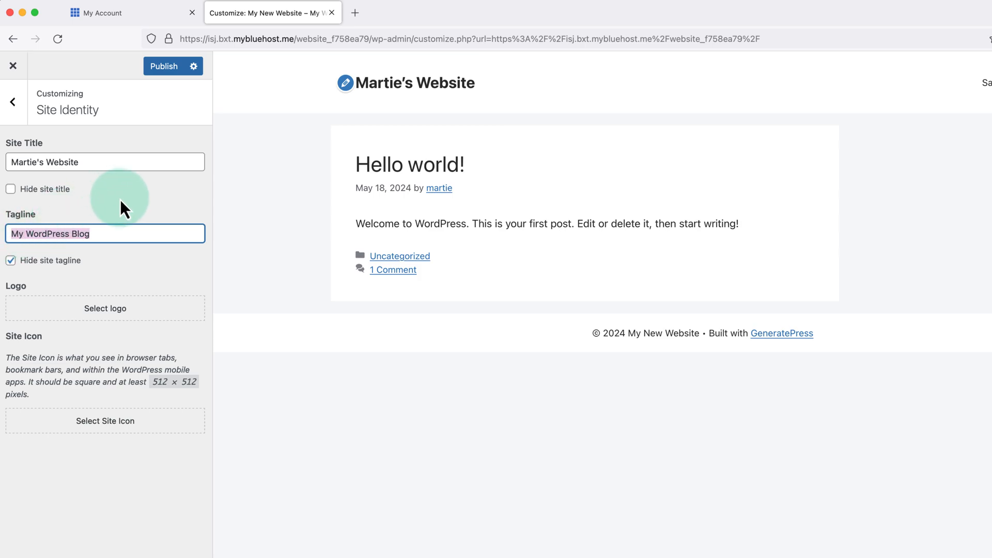
left_click(12, 261)
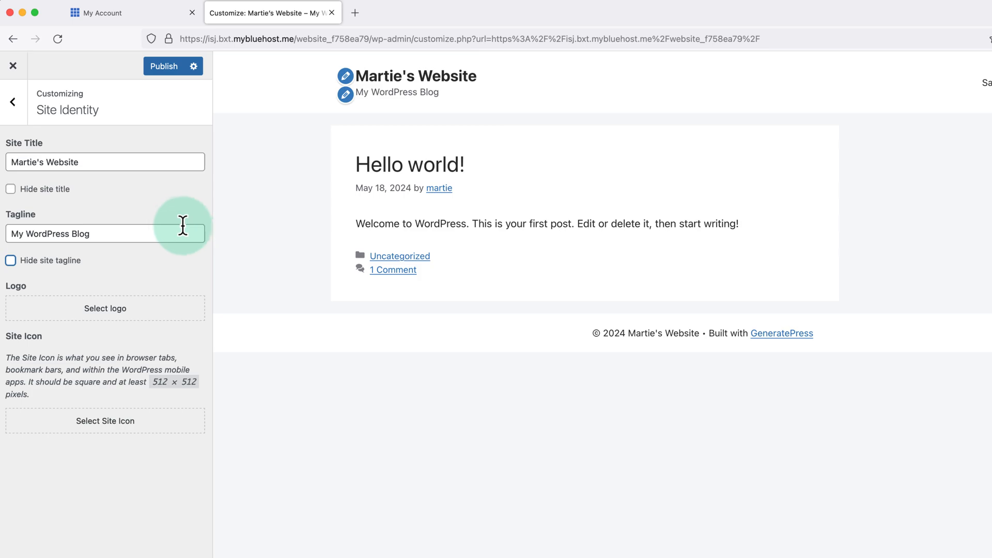
left_click_drag(98, 233, 5, 237)
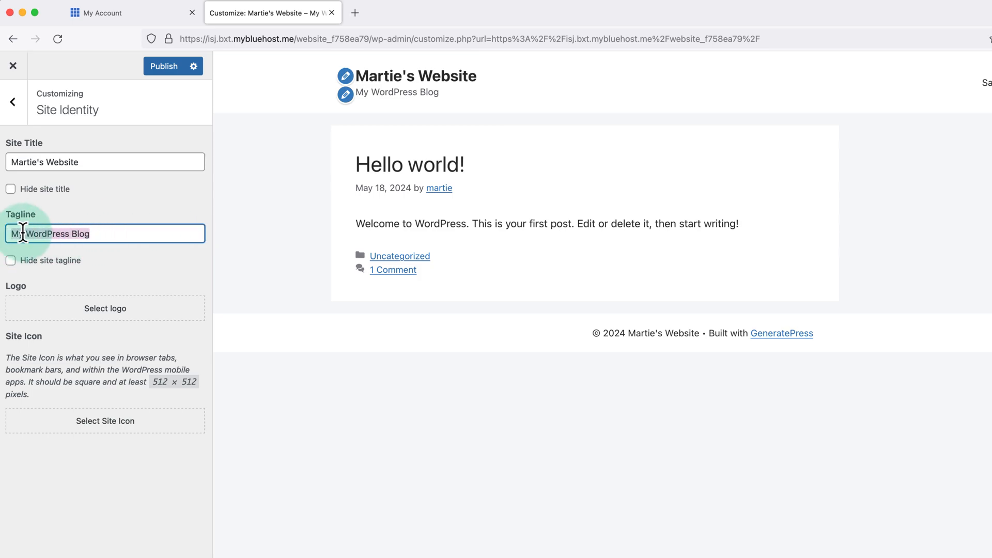
type("Thi")
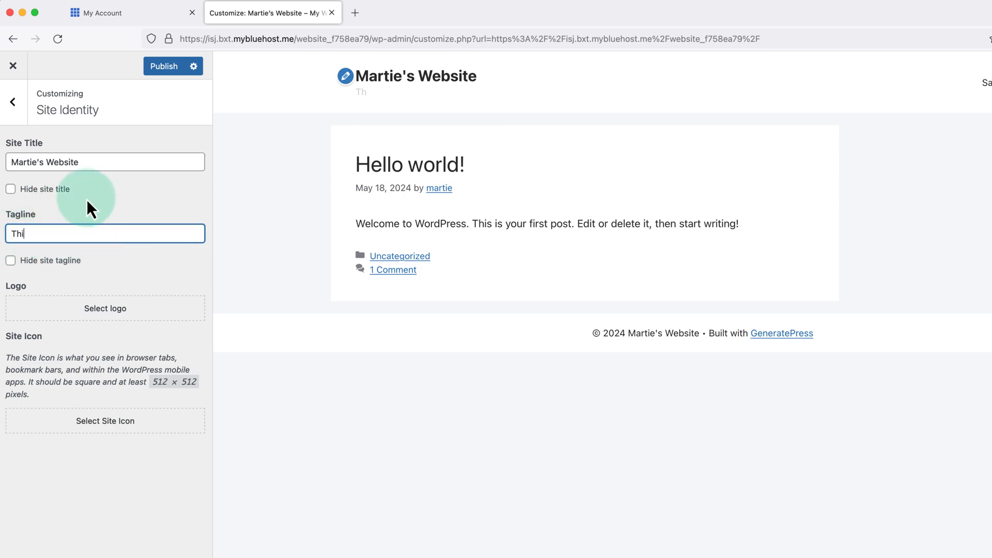
type("s is my new website.")
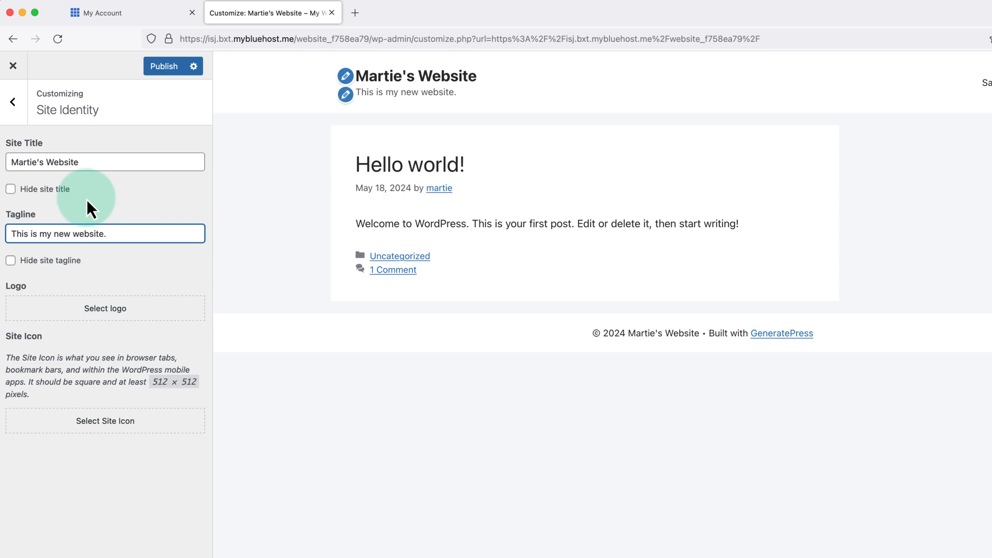
left_click(87, 199)
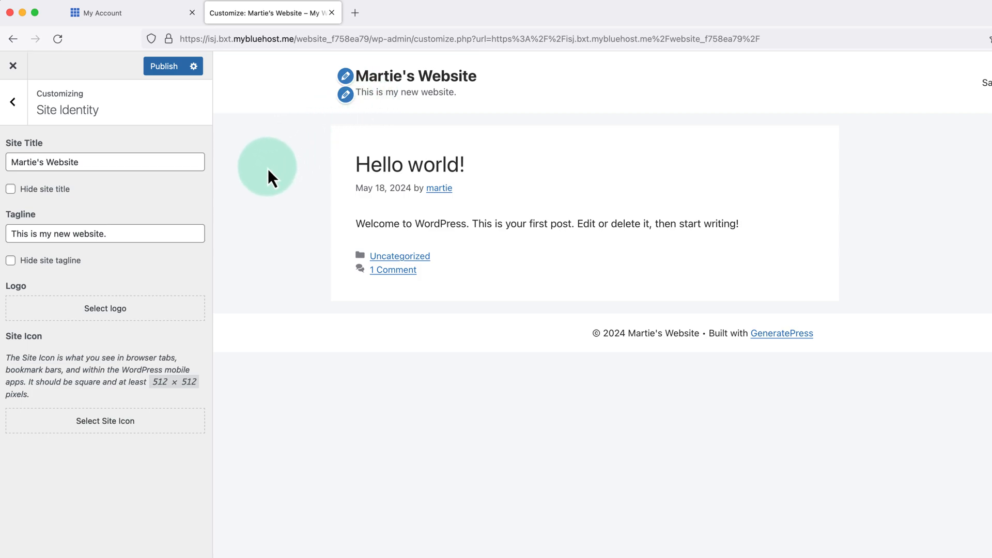
Upload Demo Logo.png from the Demo Branding folder and use it as the site logo without cropping.
left_click(113, 313)
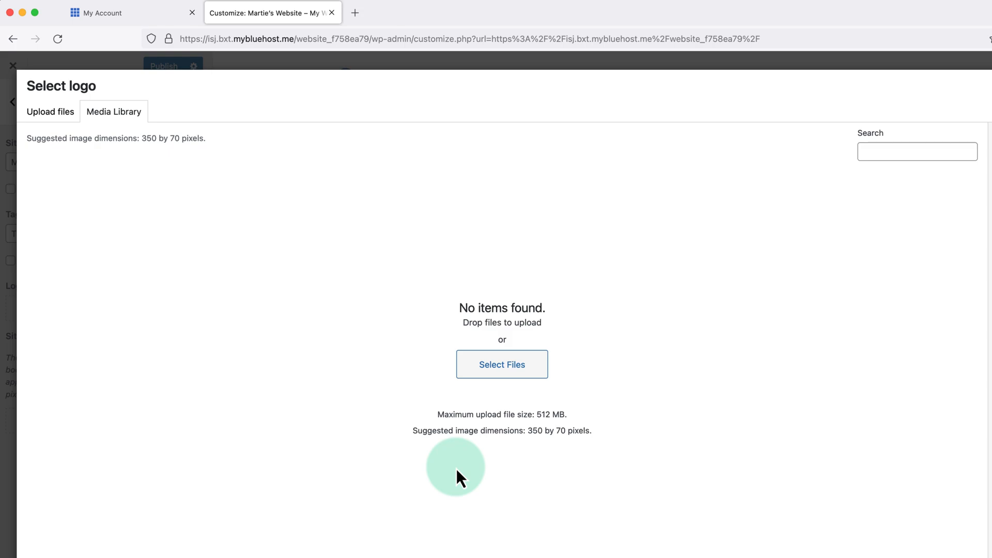
left_click(502, 373)
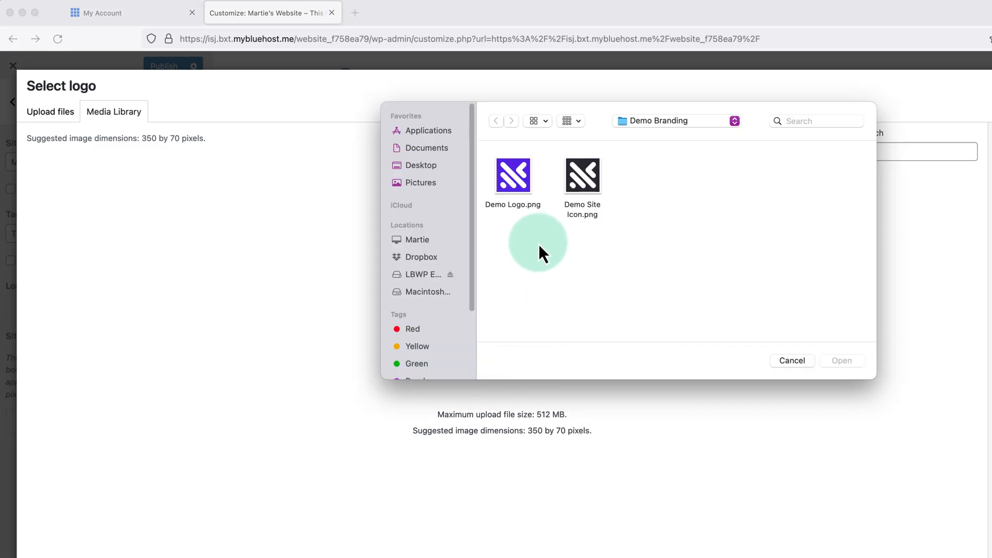
left_click(516, 187)
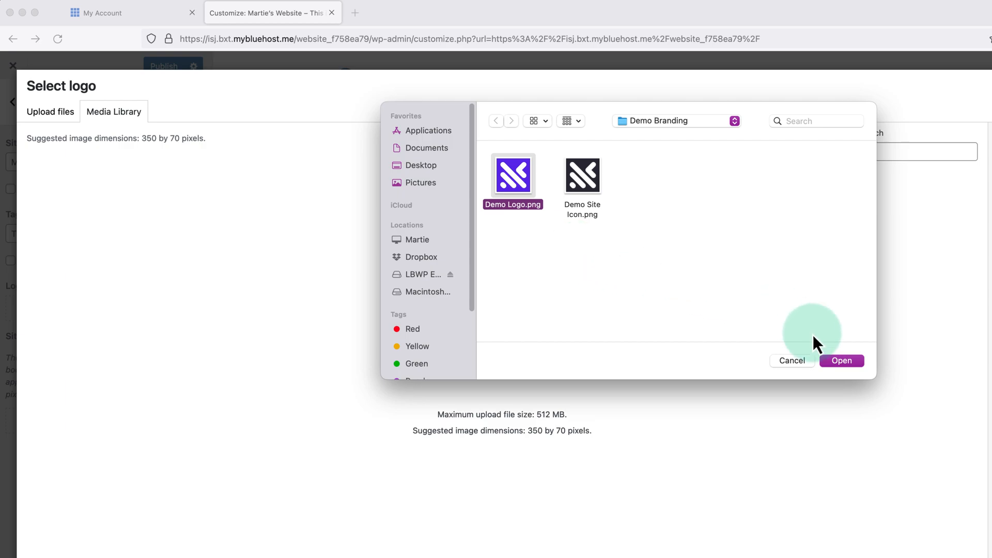
left_click(842, 361)
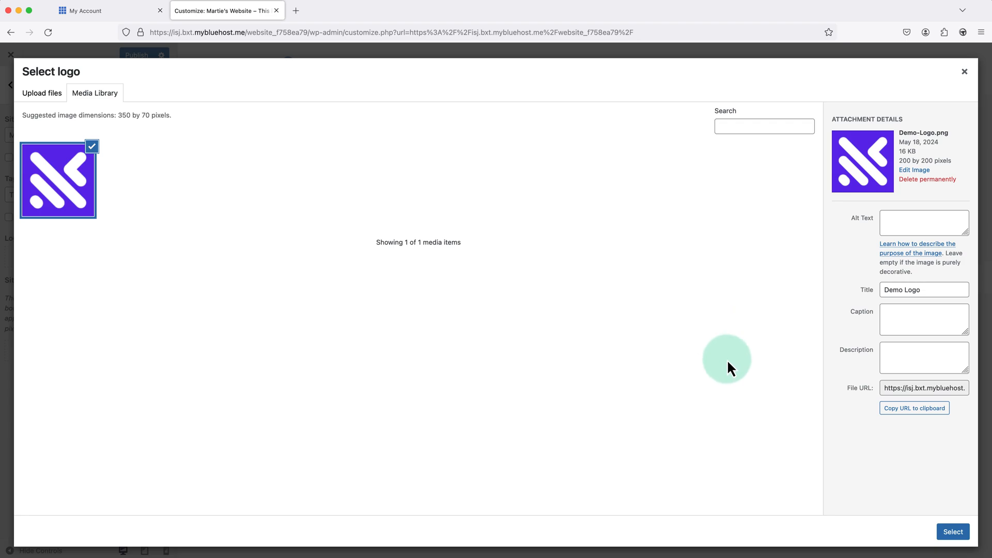
left_click(953, 532)
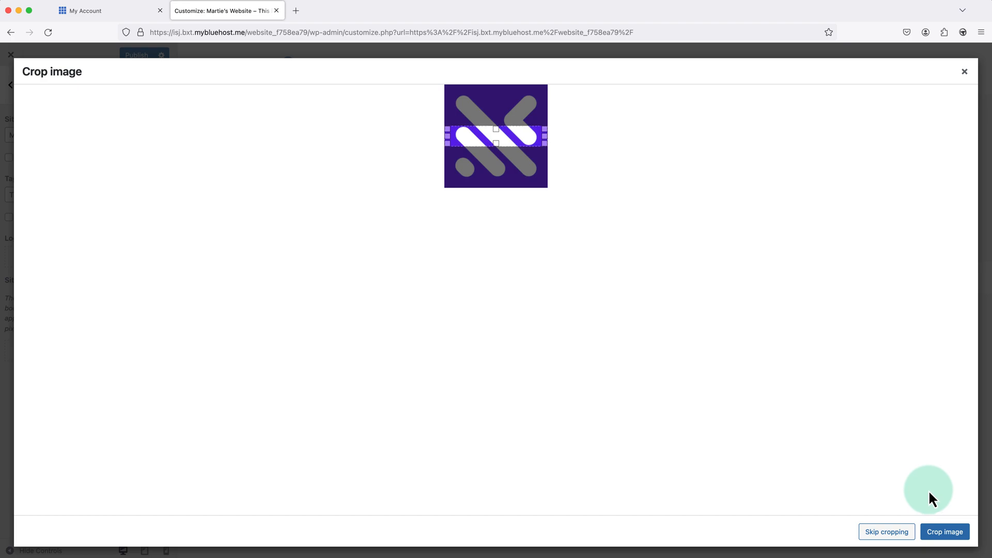
left_click(894, 538)
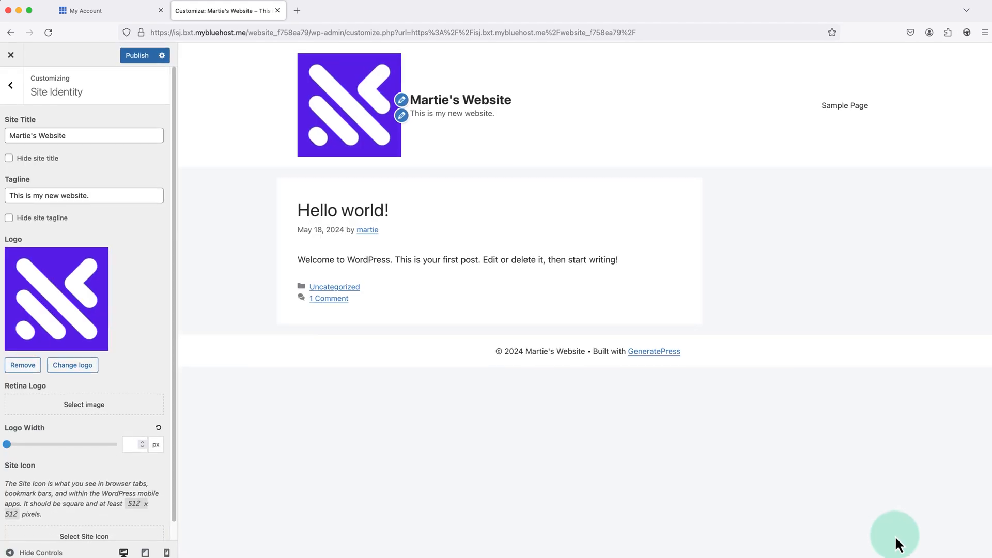
left_click(594, 271)
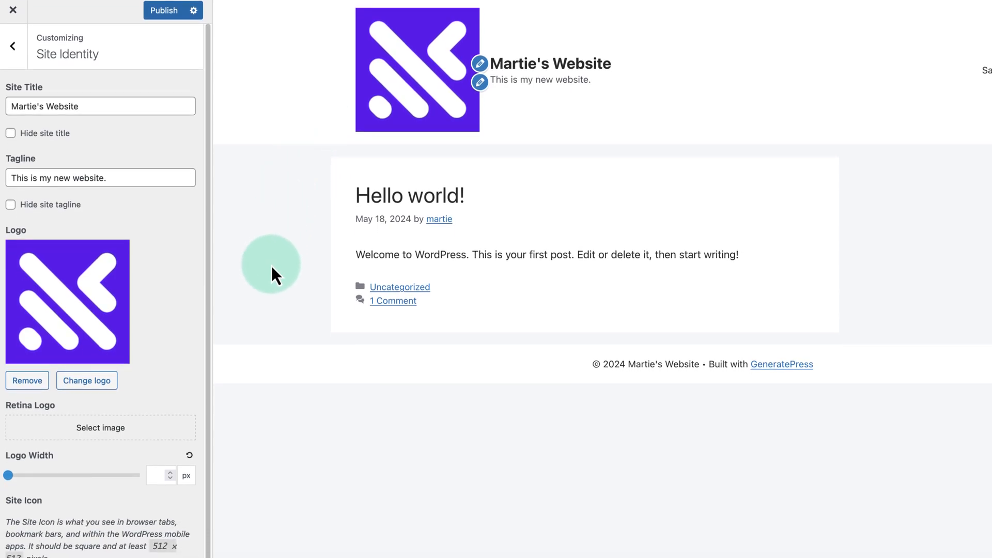
Set the logo width to 60 px.
left_click(161, 475)
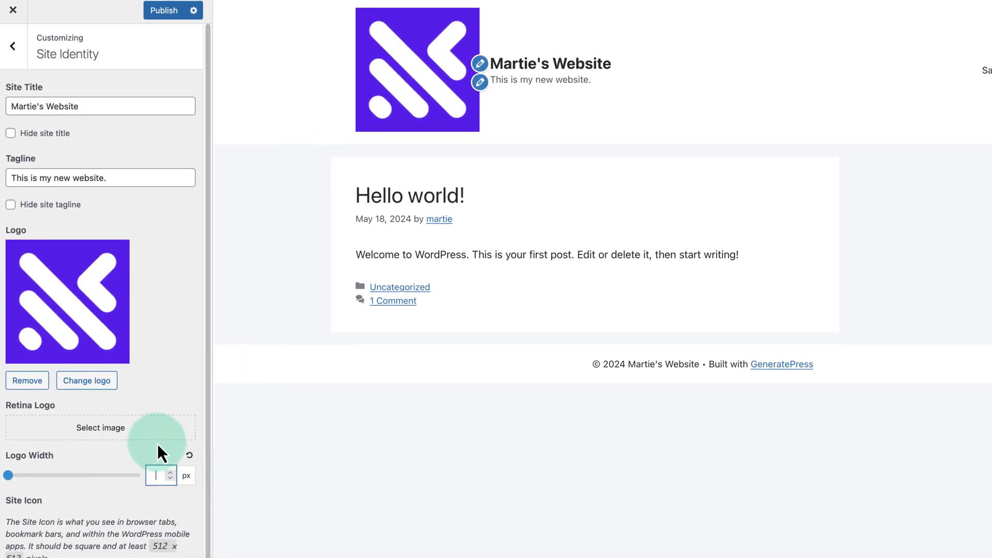
type("60")
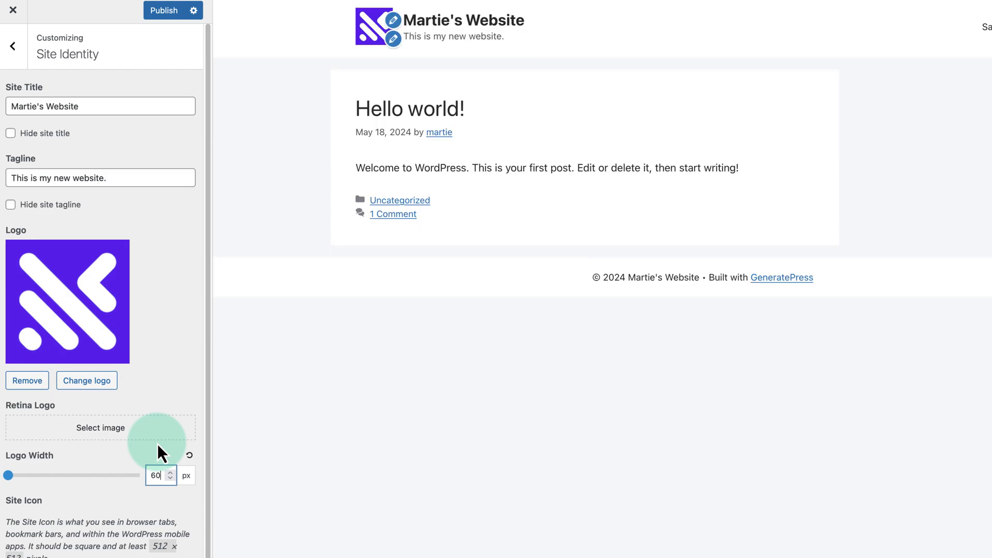
left_click(157, 444)
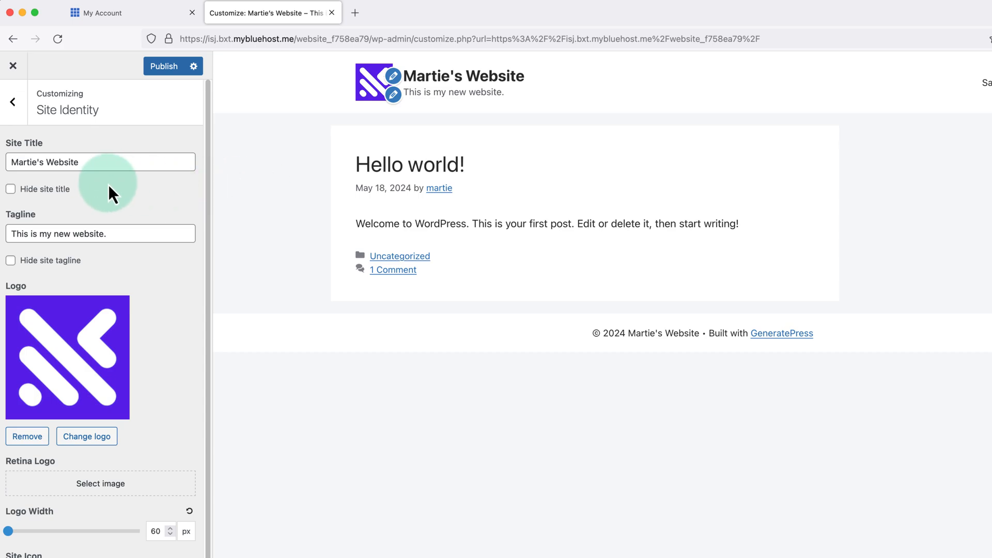
Try hiding the site title and tagline so only the logo shows in the header, and restore both.
left_click(13, 190)
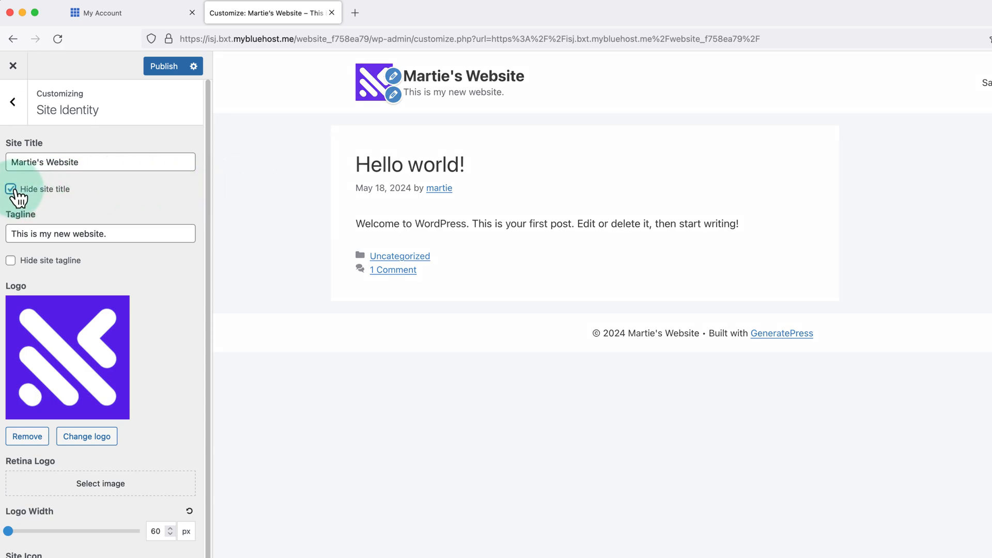
left_click(13, 262)
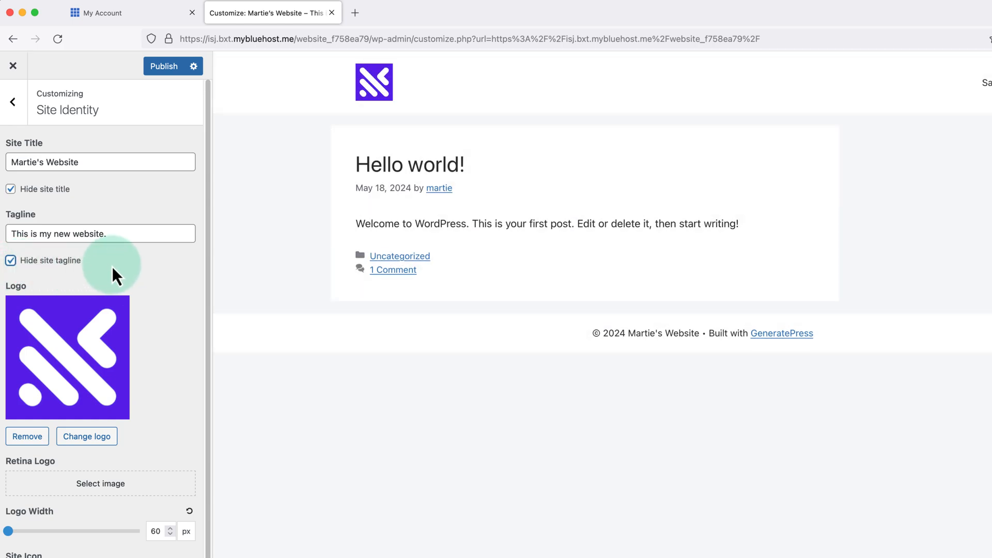
left_click(11, 260)
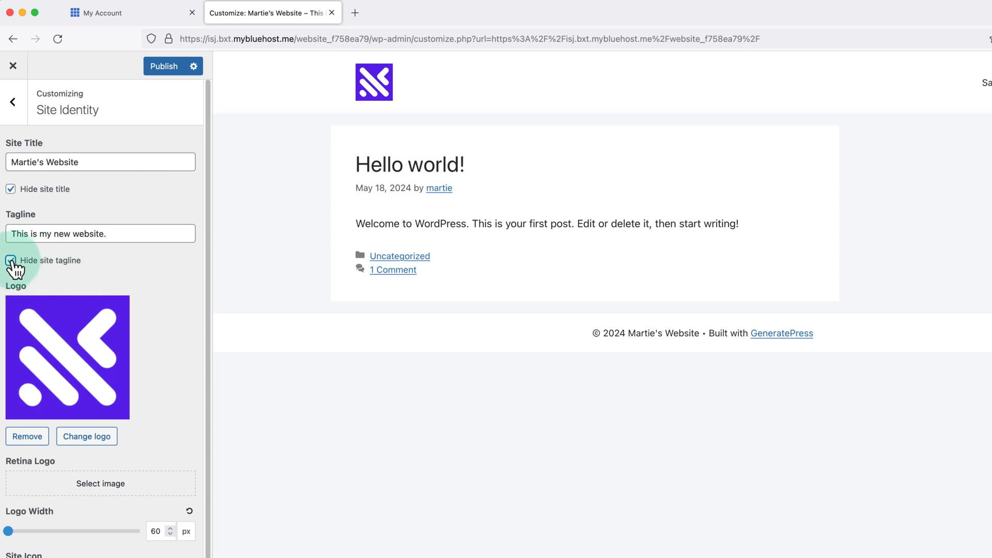
left_click(11, 189)
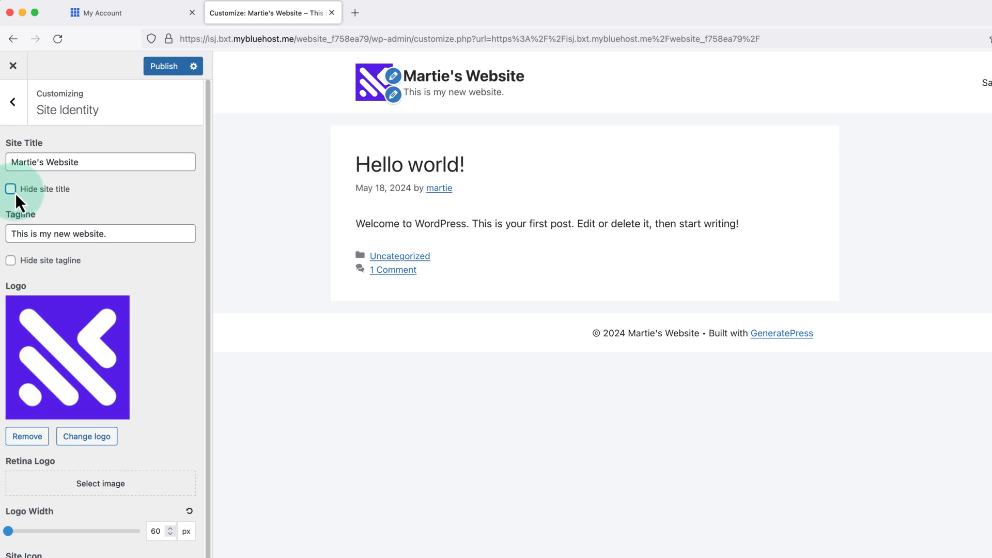
left_click(107, 197)
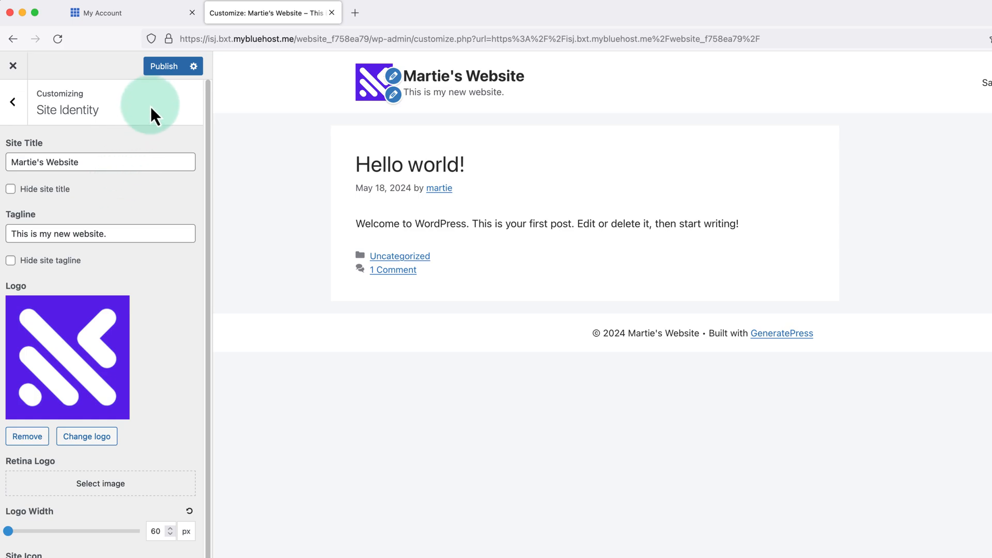
Publish the site identity changes and return to the main customization options.
left_click(166, 70)
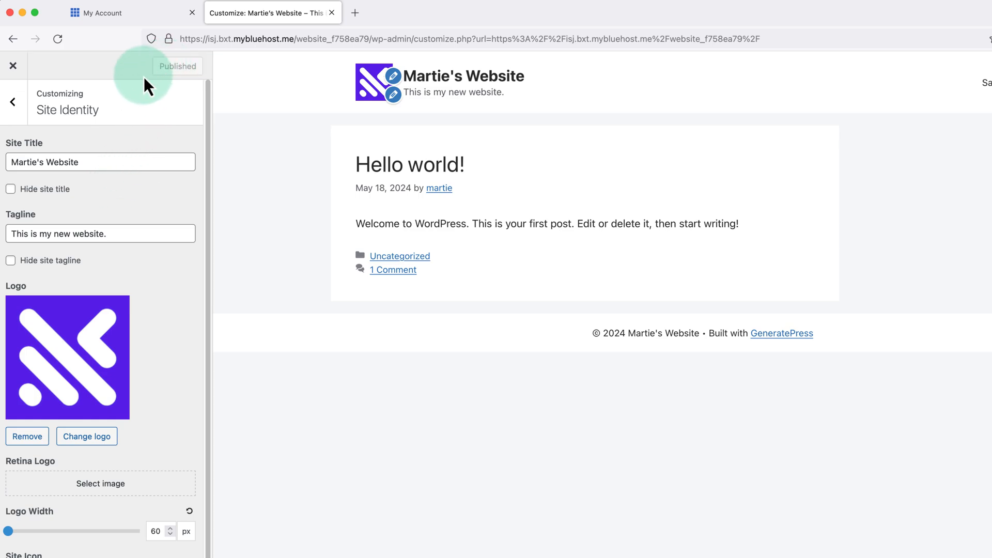
left_click(16, 103)
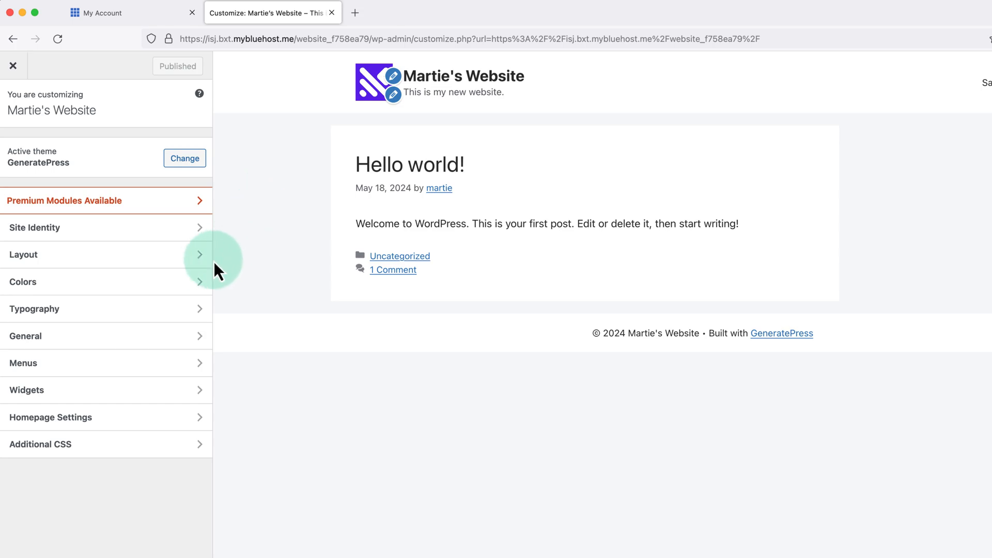
Set the site's body background color to white, #ffffff.
left_click(32, 284)
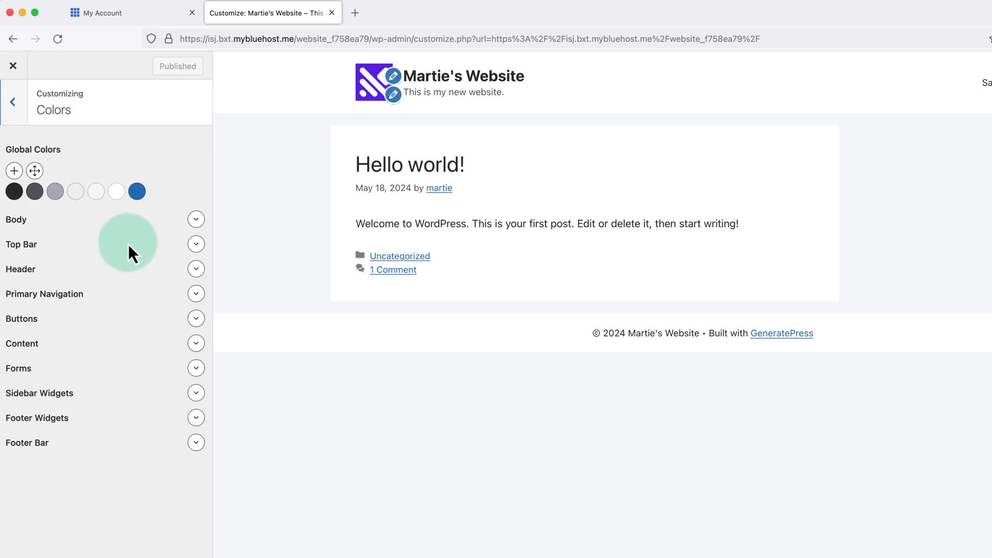
left_click(196, 219)
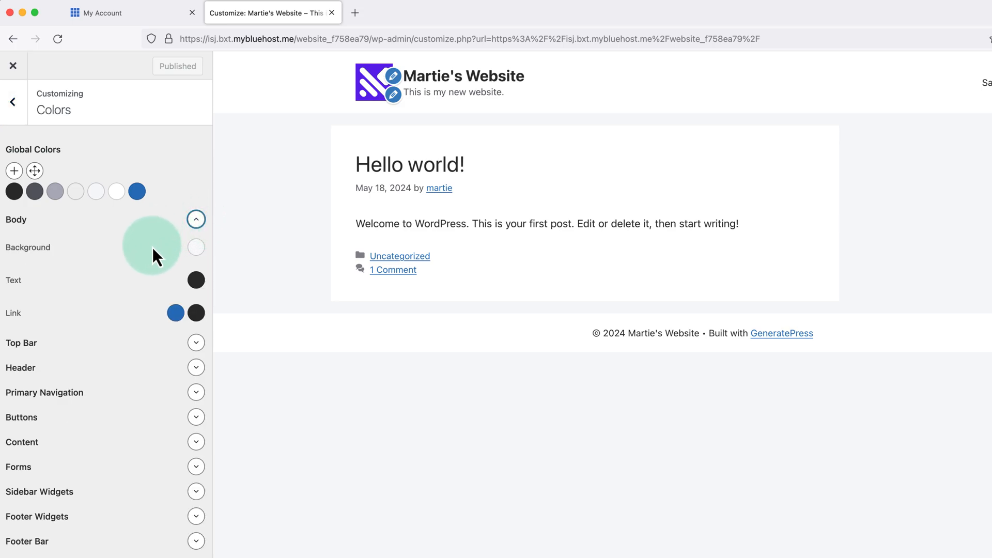
left_click(196, 248)
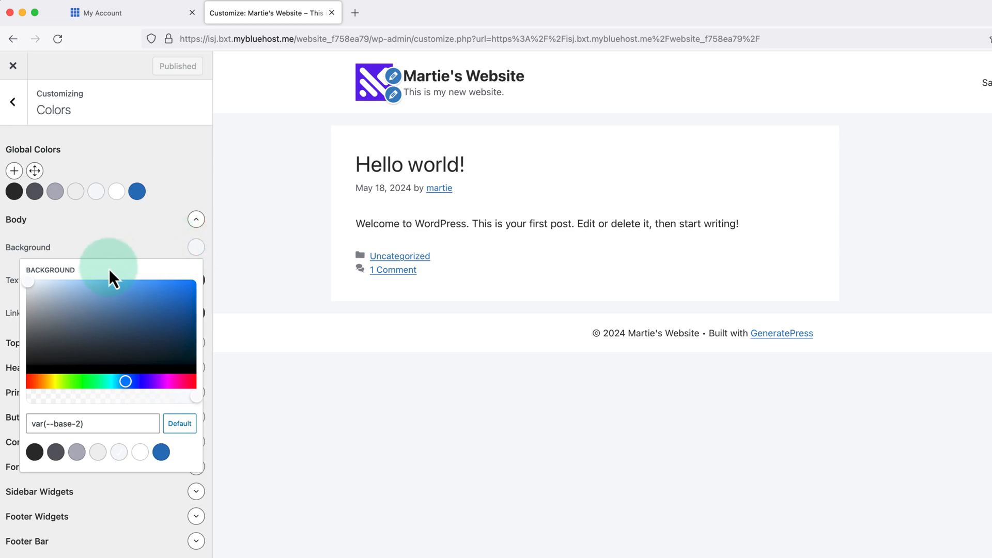
left_click_drag(44, 286, 26, 280)
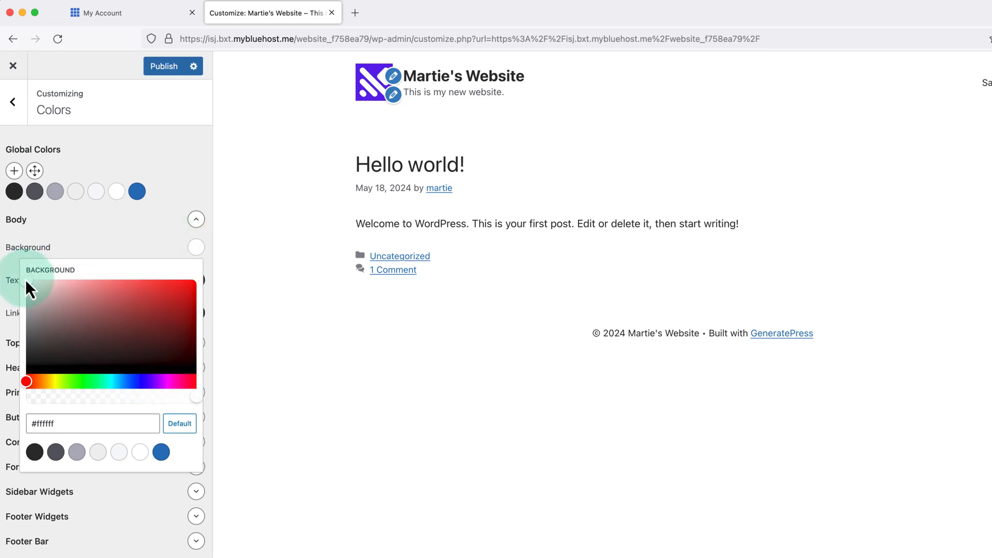
Try a red #c42e2e and a magenta #c42db8 for the body text, and restore the default text color.
left_click(132, 236)
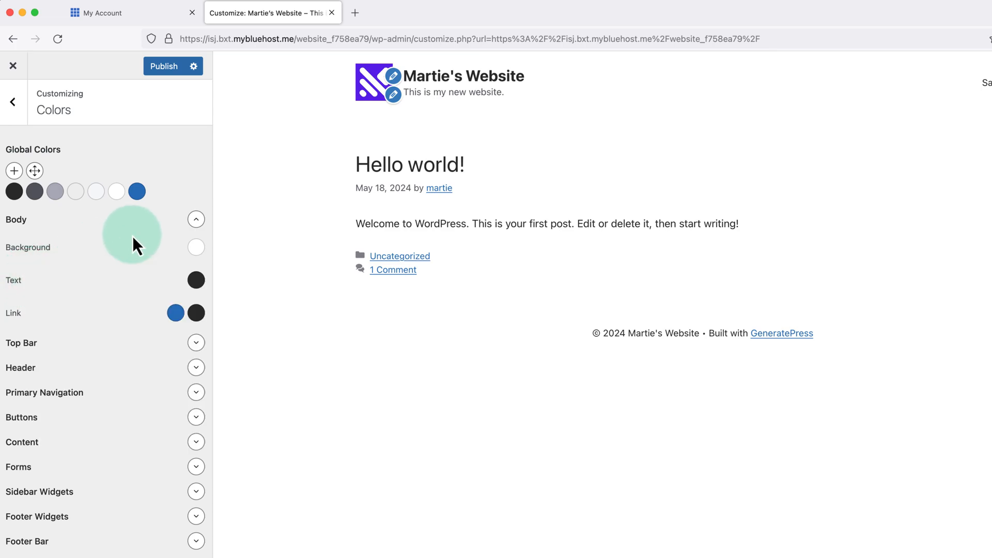
left_click(192, 283)
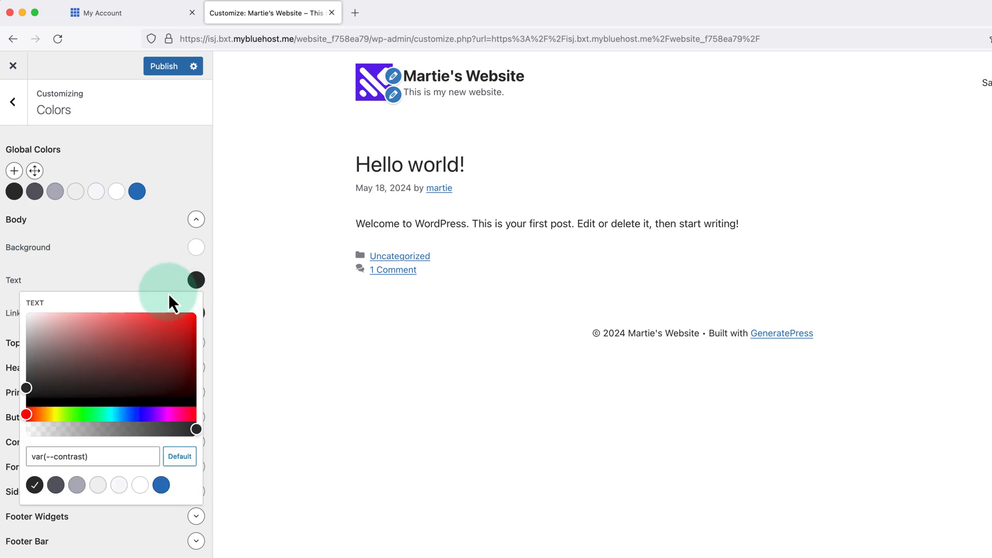
left_click_drag(169, 327, 157, 332)
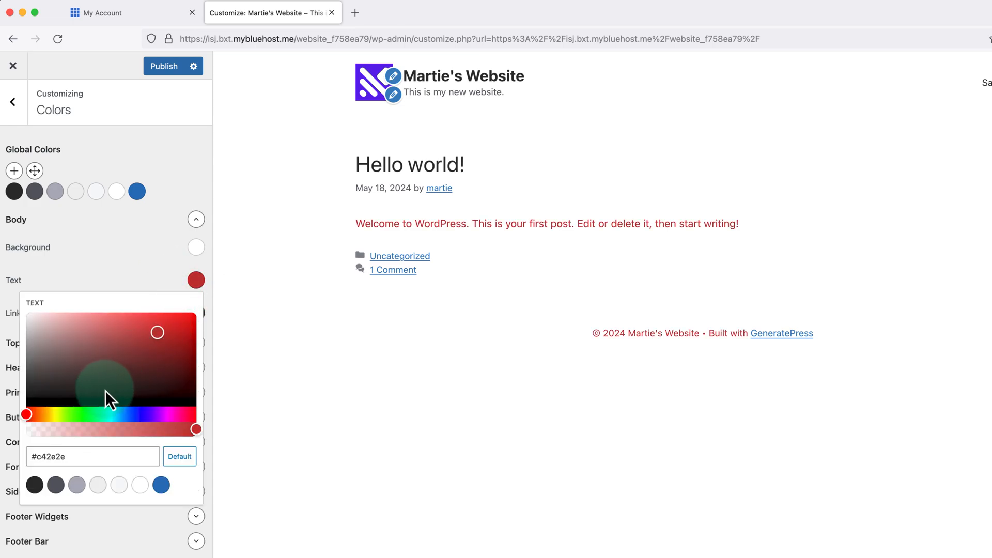
left_click_drag(28, 416, 171, 416)
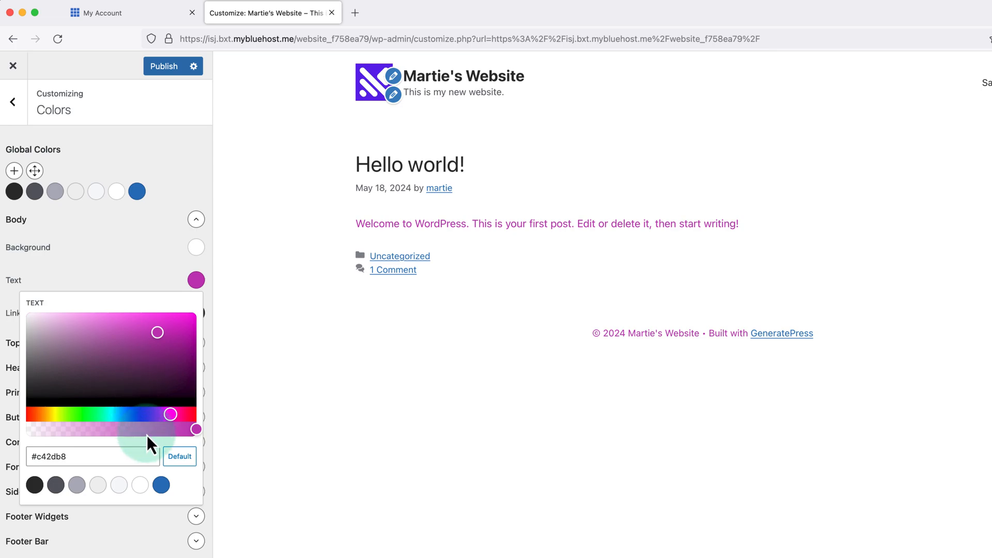
left_click(180, 464)
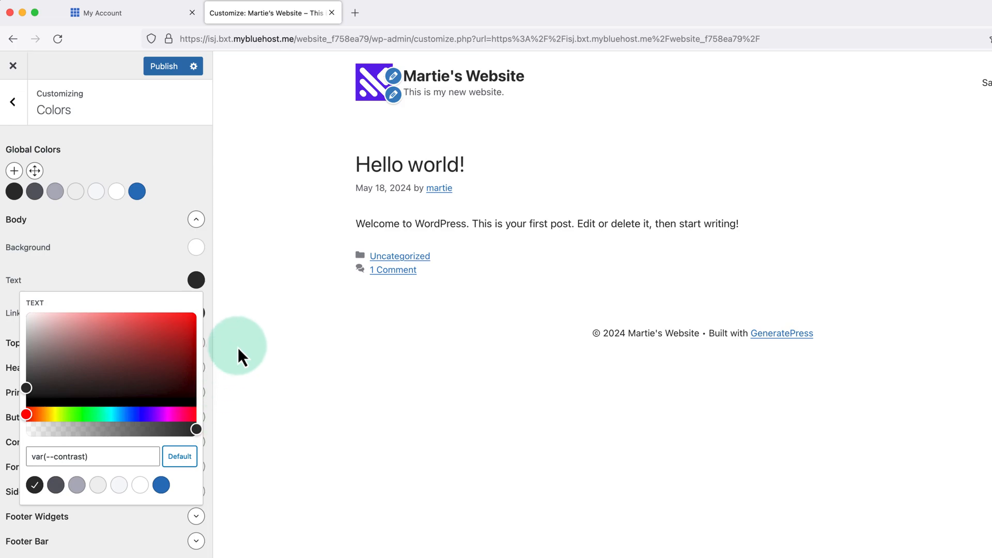
left_click(262, 292)
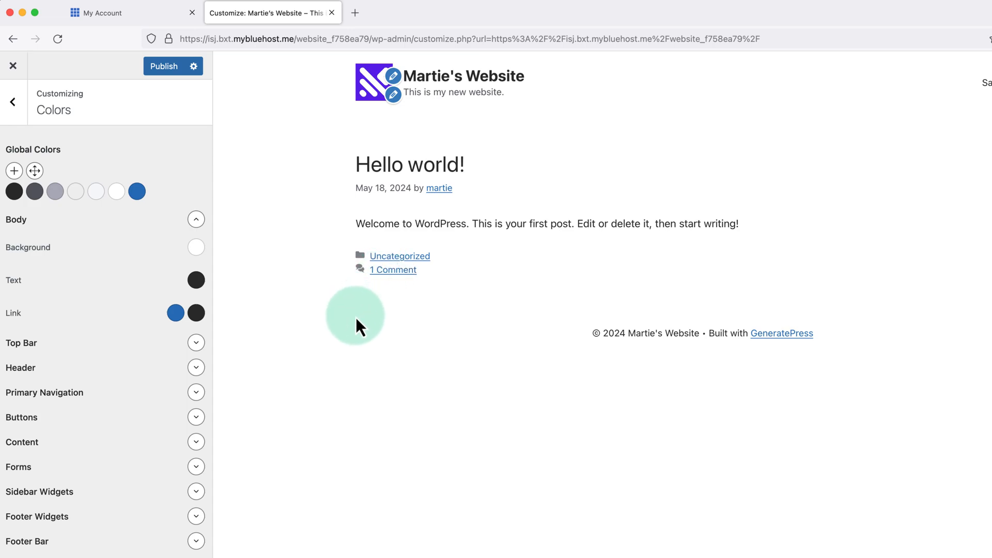
Set the body link color to purple, #8e1fbf, and close the body color settings.
left_click(175, 312)
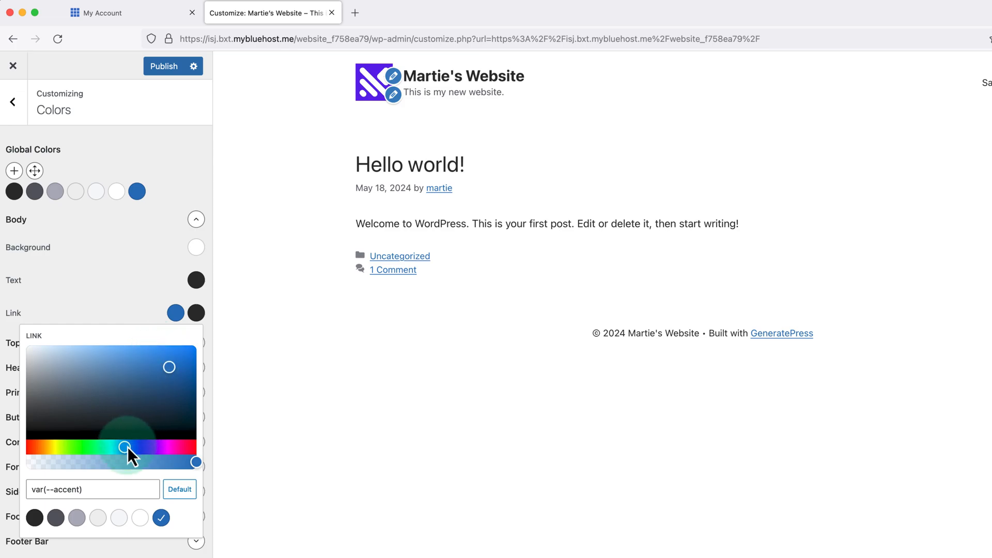
left_click_drag(128, 447, 159, 454)
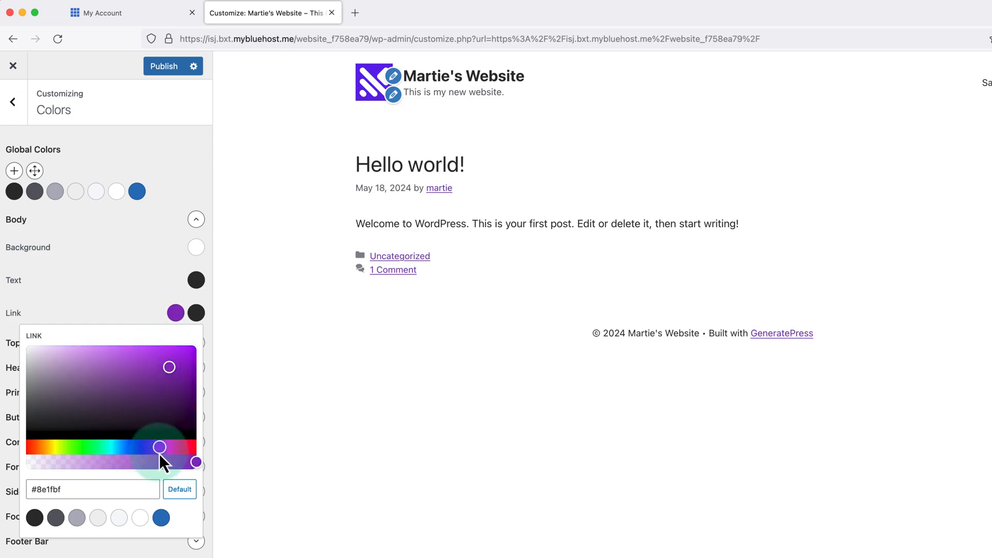
left_click(231, 330)
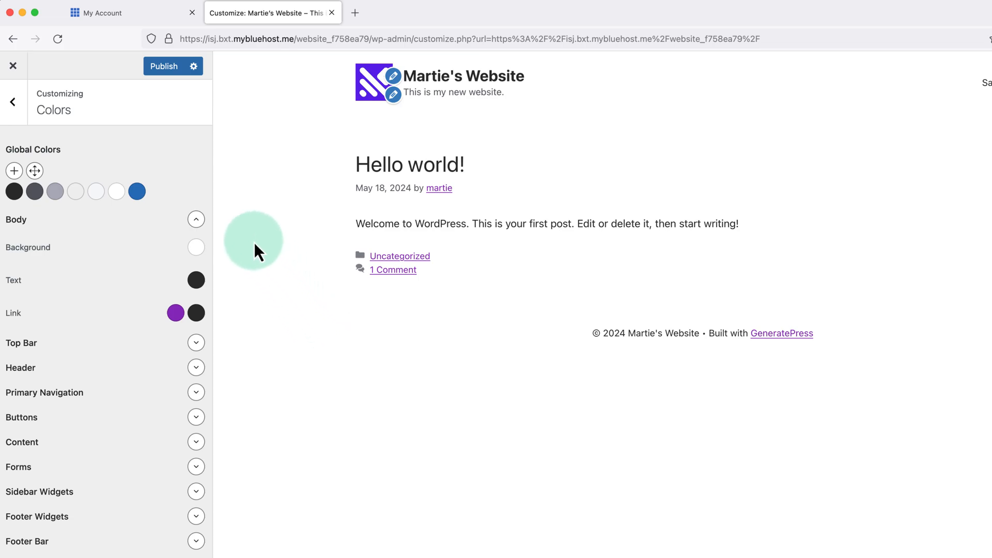
left_click(196, 219)
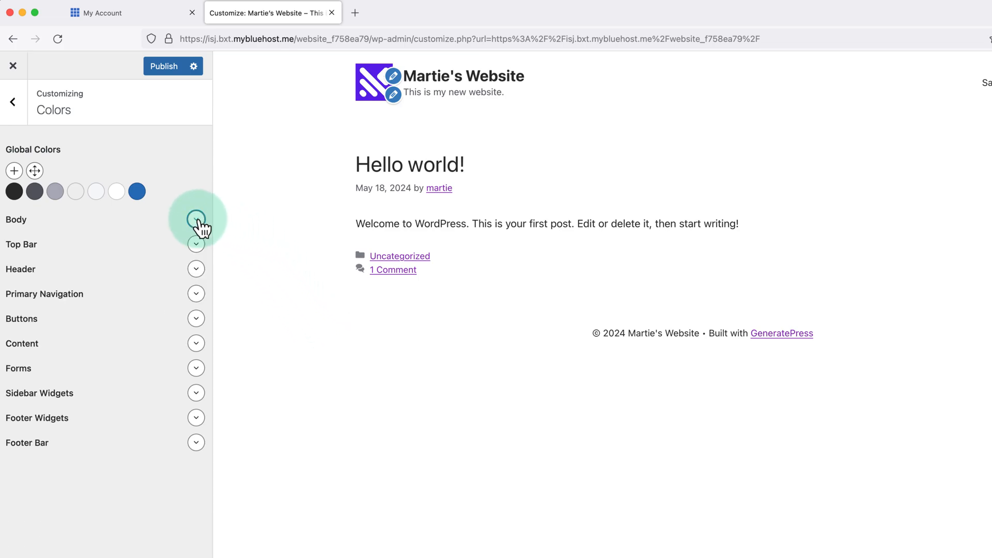
Publish the site's color changes and return to the main customization options.
left_click(197, 245)
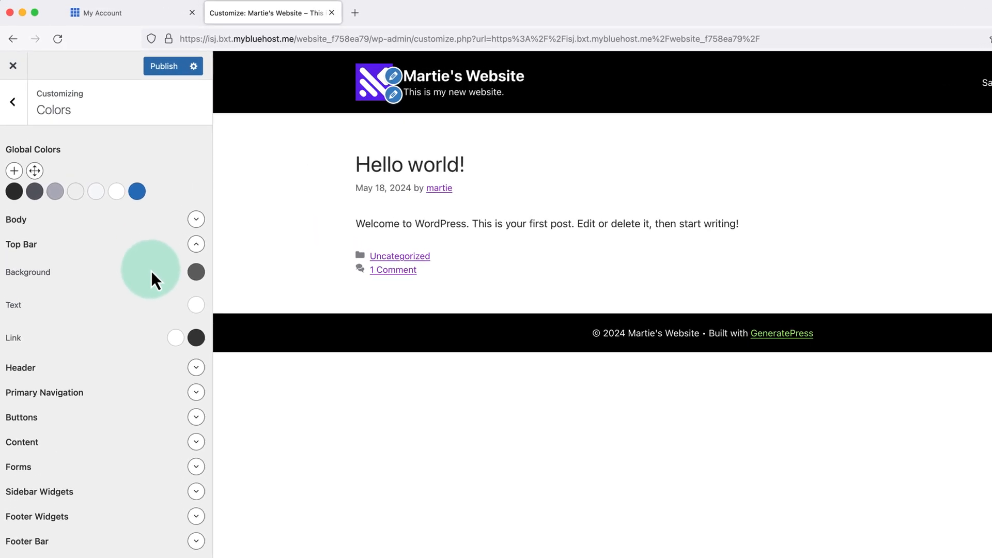
left_click(169, 70)
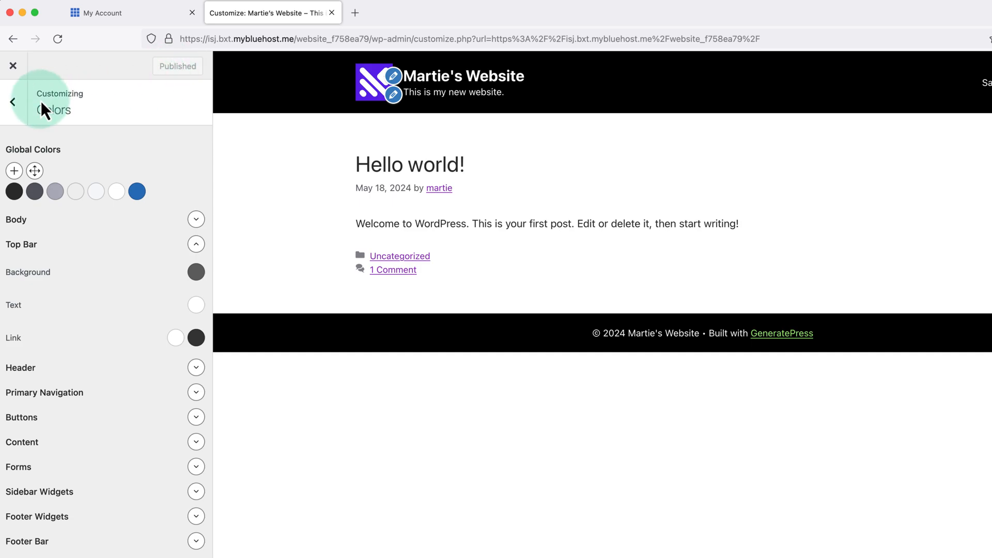
left_click(16, 104)
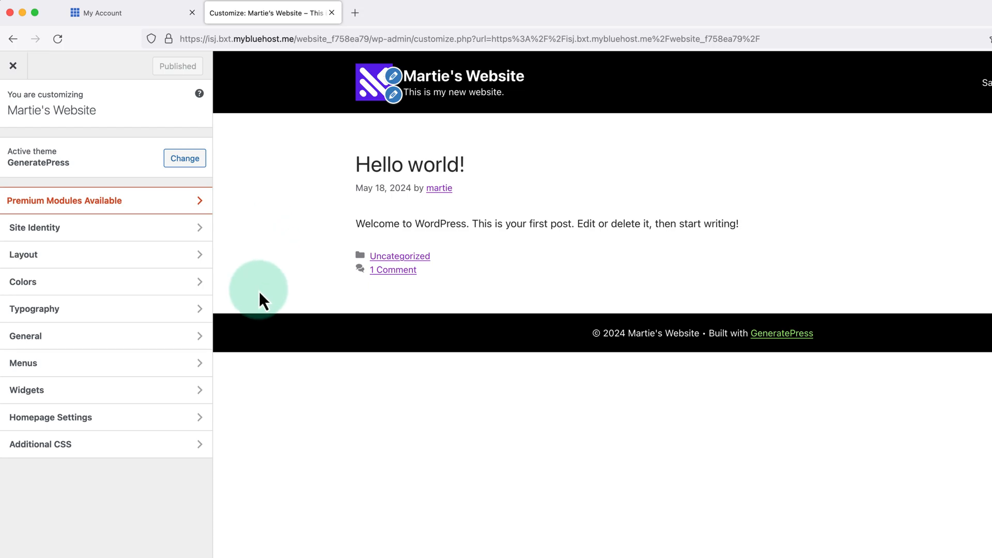
Create a new menu named Main Menu and assign it to the Primary Menu location.
left_click(26, 363)
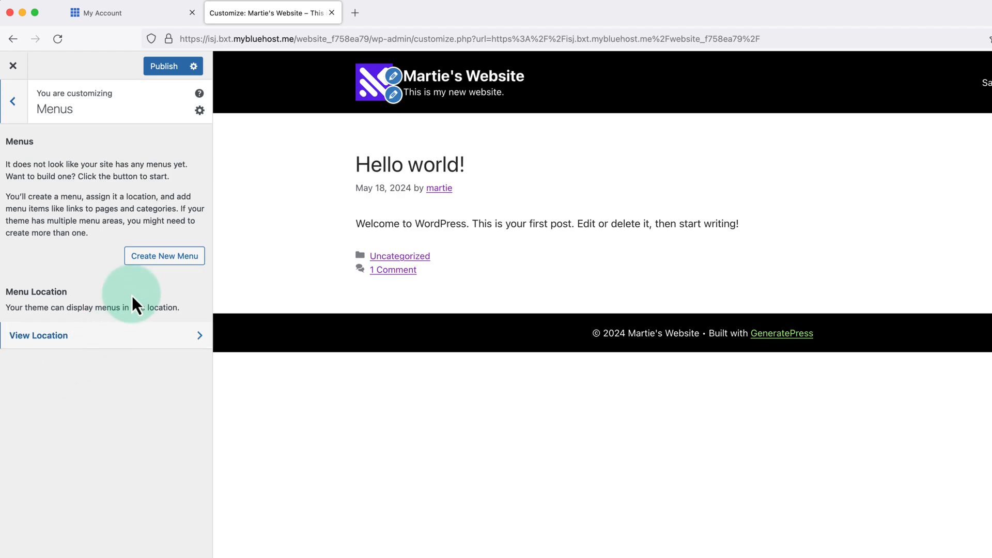
left_click(153, 264)
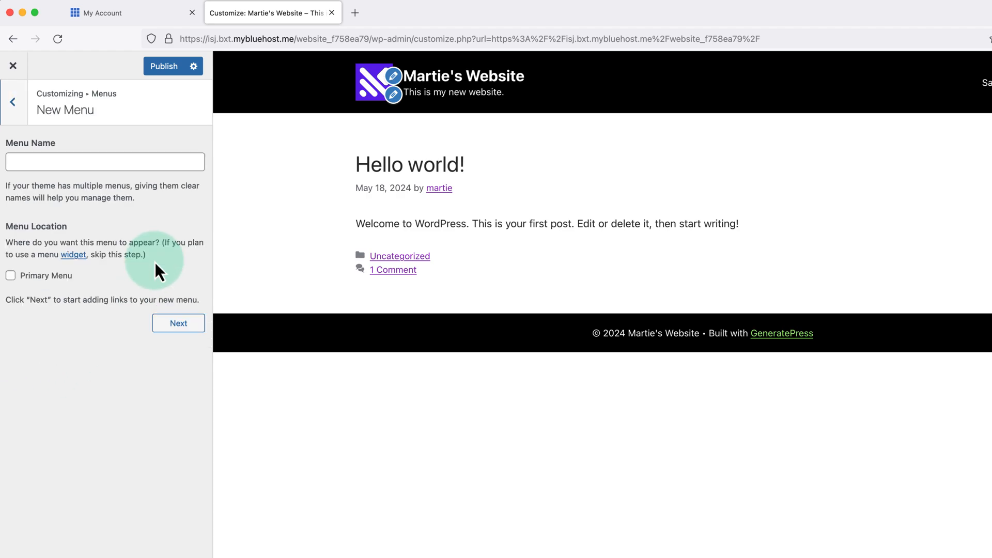
left_click(88, 163)
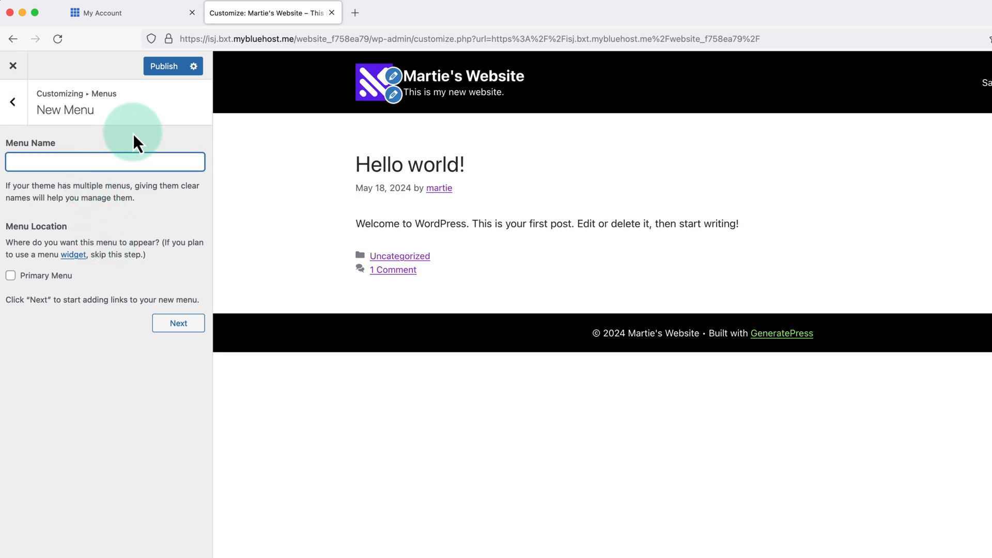
type("Main Menu")
left_click(133, 135)
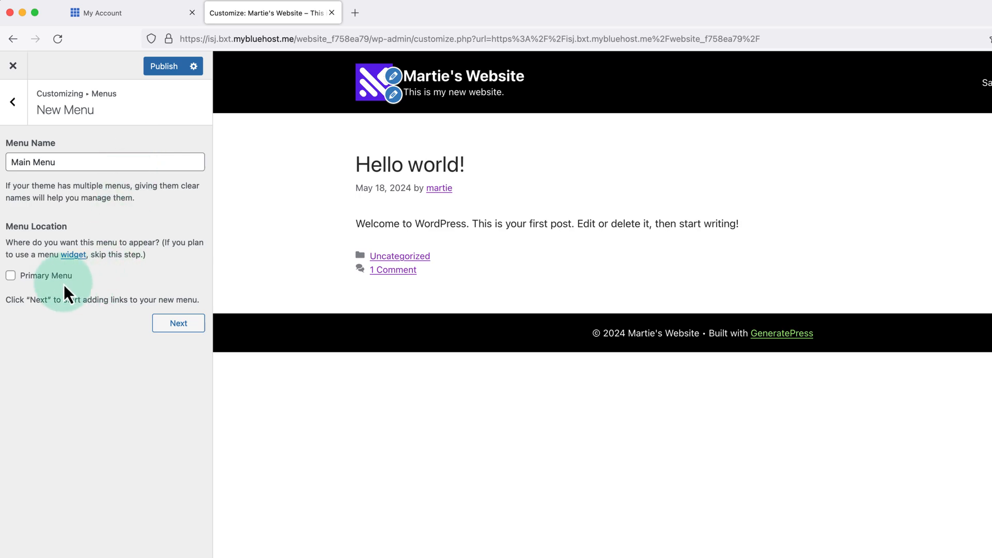
left_click(11, 276)
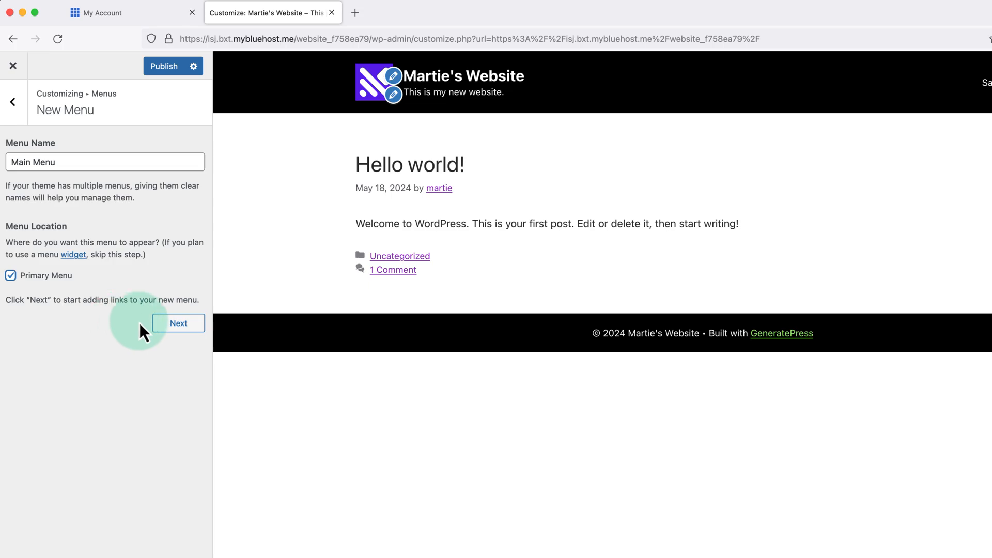
left_click(179, 325)
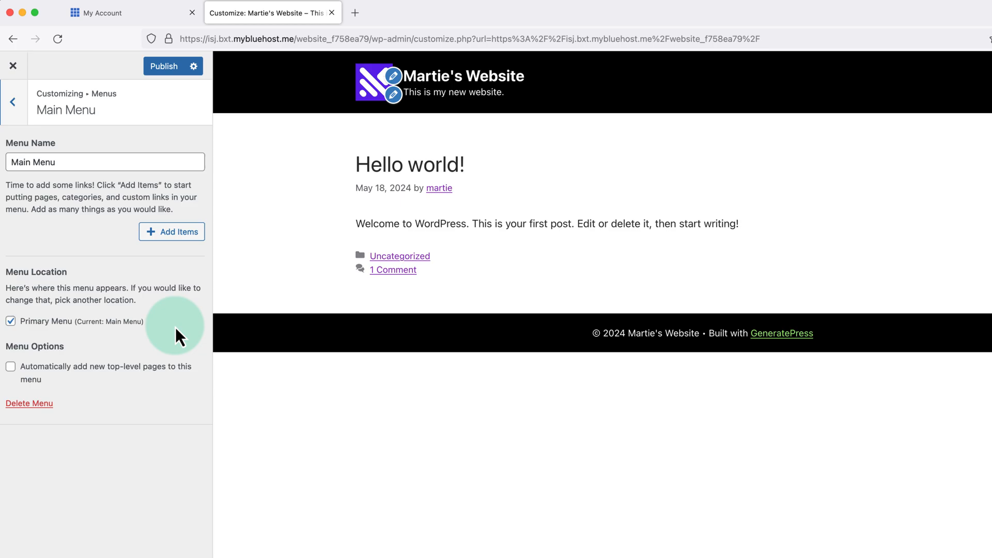
Create a new page named About Us and add it to the Main Menu.
left_click(171, 239)
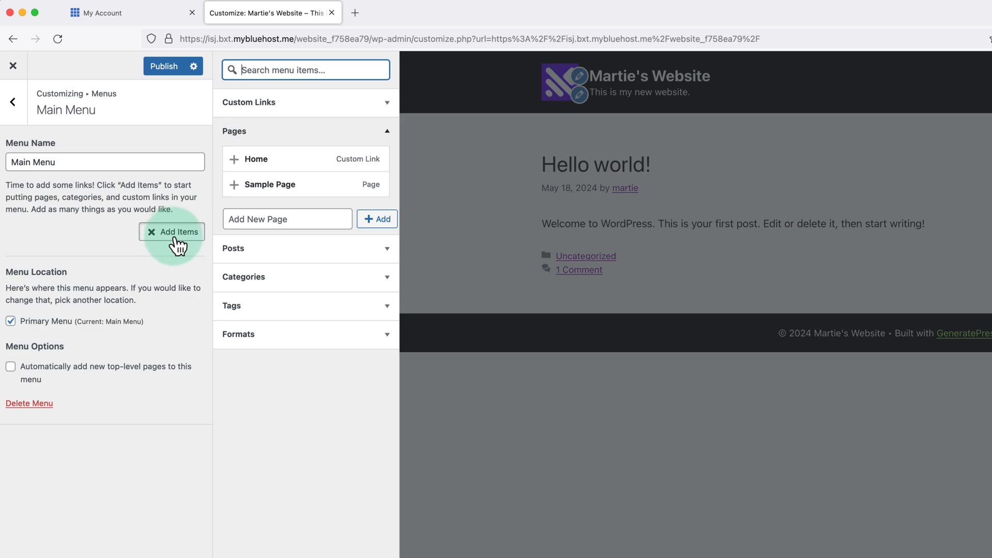
left_click(248, 219)
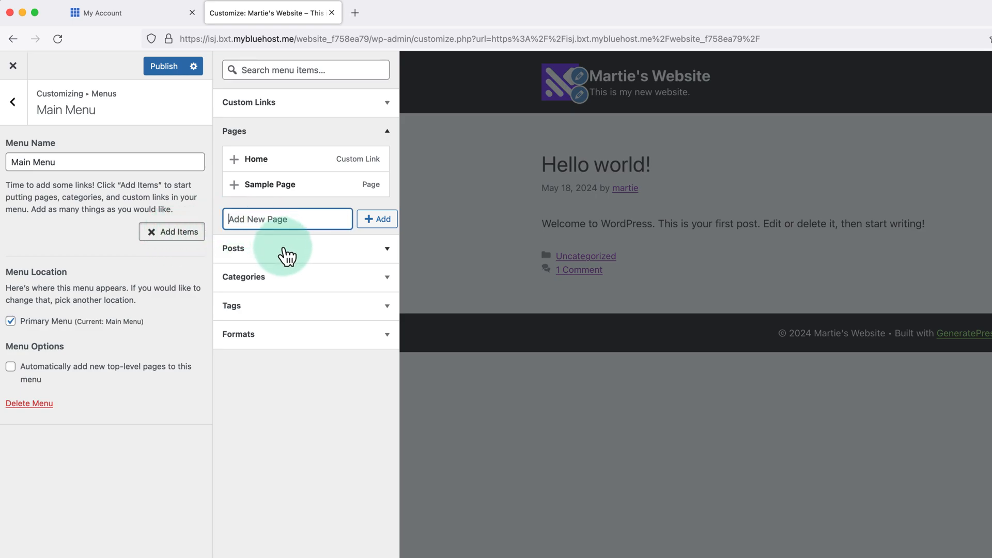
type("About Us")
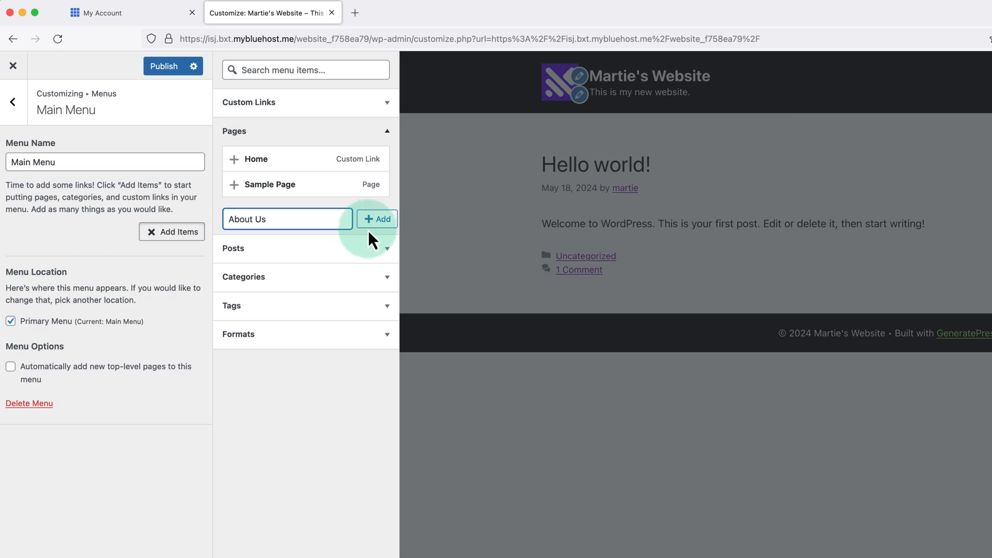
left_click(381, 221)
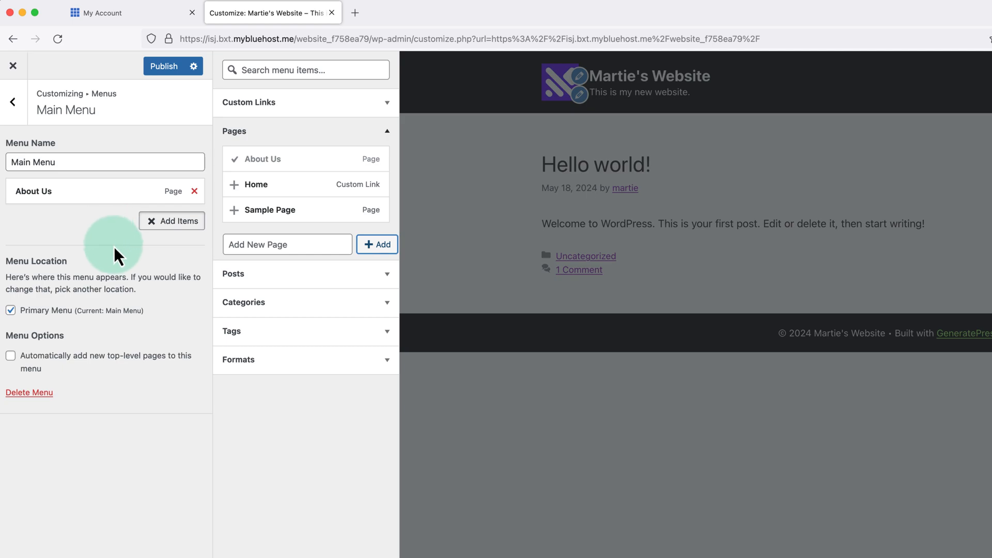
Create two more new pages, Services and Home, and add both to the Main Menu.
left_click(238, 244)
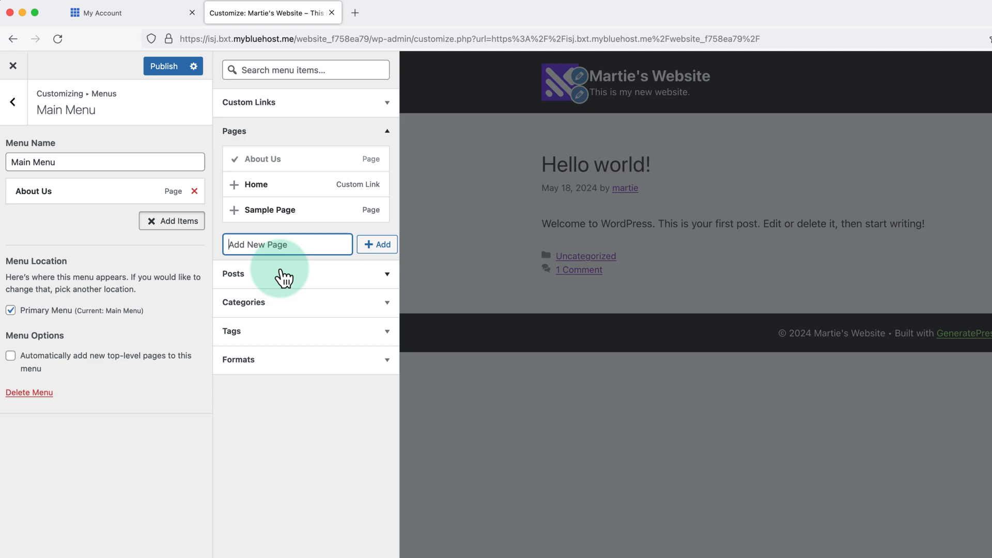
type("Services")
left_click(373, 247)
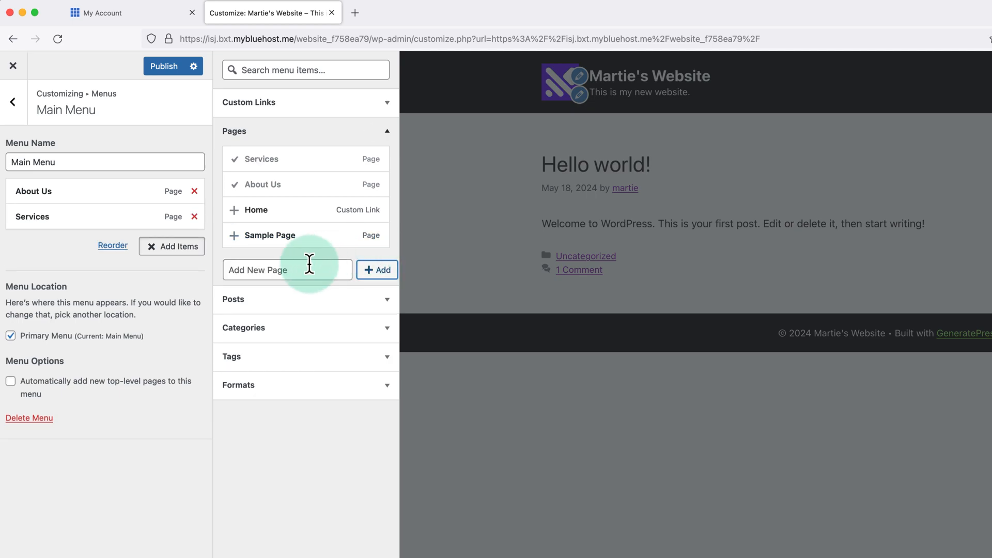
left_click(309, 265)
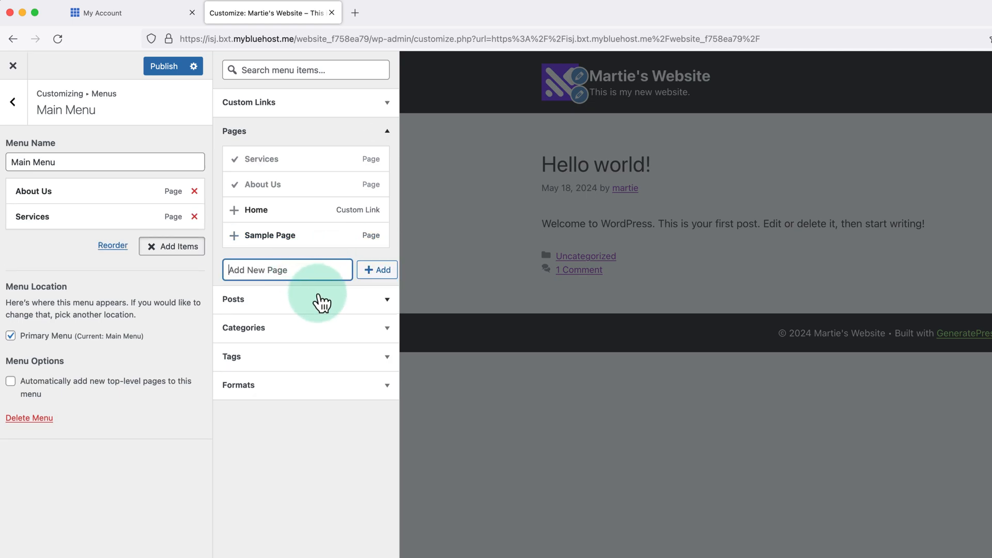
type("Home")
left_click(373, 273)
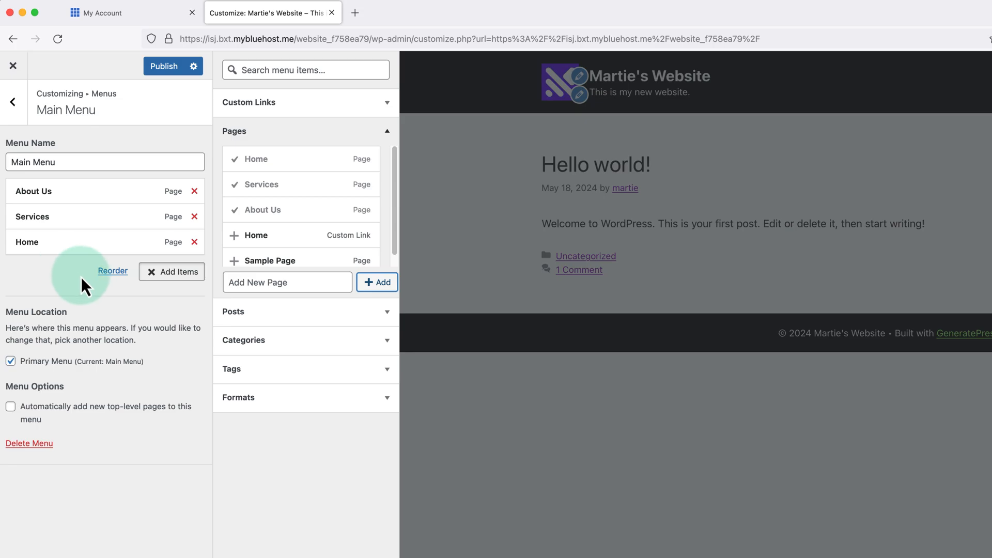
Reorder the Main Menu items to Home, About Us, Services.
left_click(111, 272)
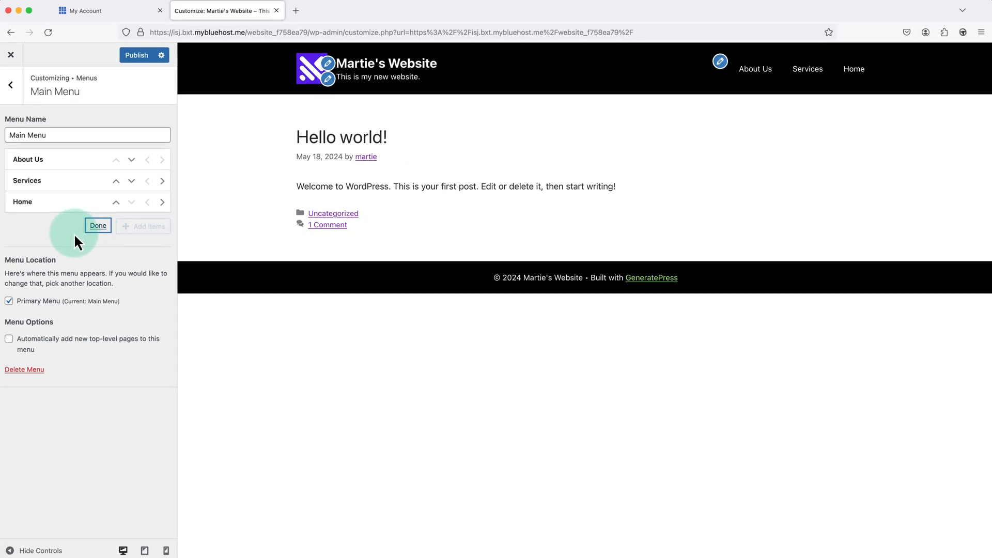
left_click(74, 234)
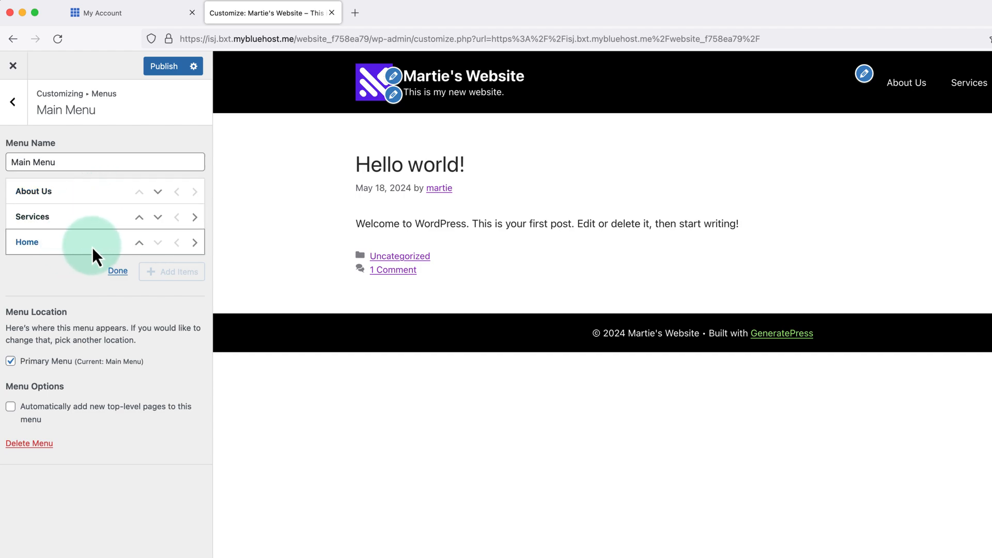
left_click(158, 217)
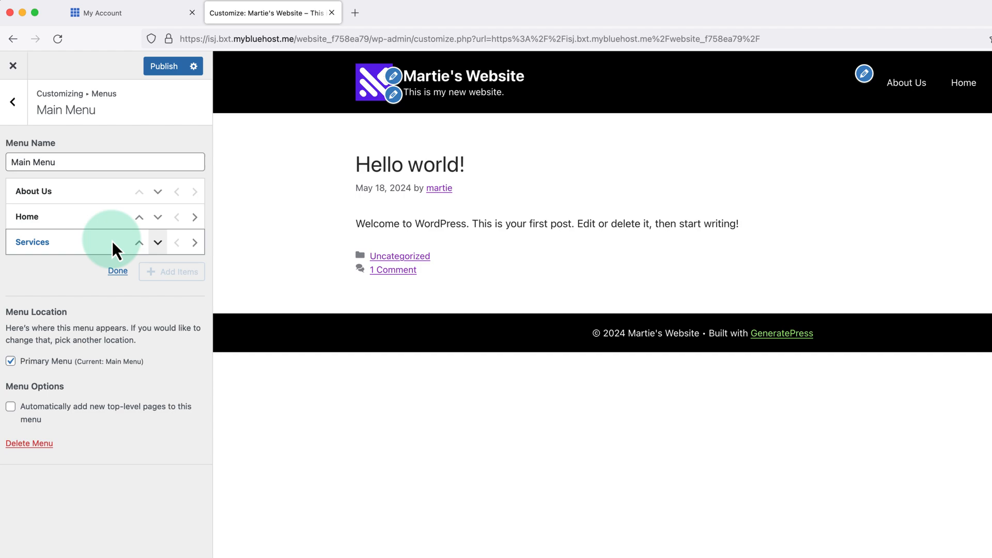
left_click(139, 219)
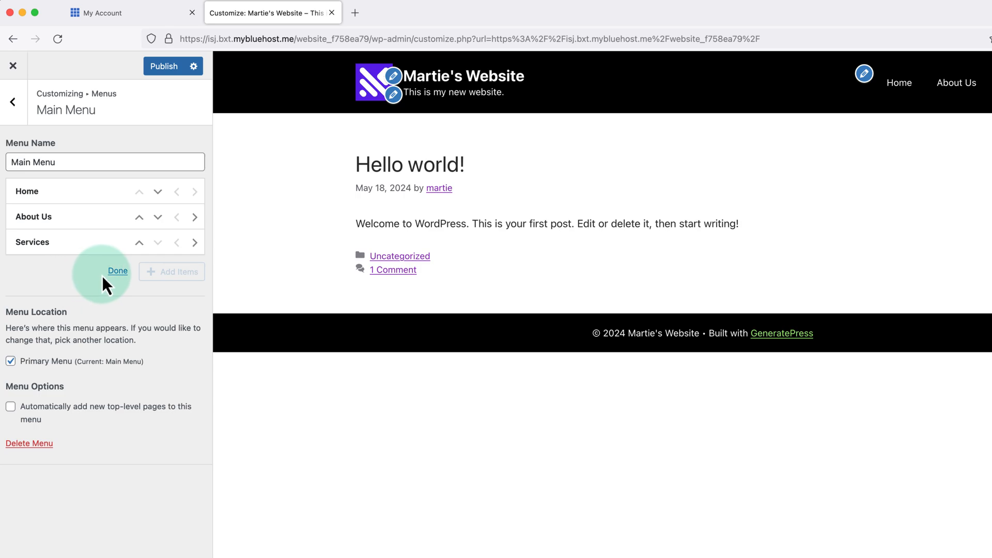
left_click(119, 272)
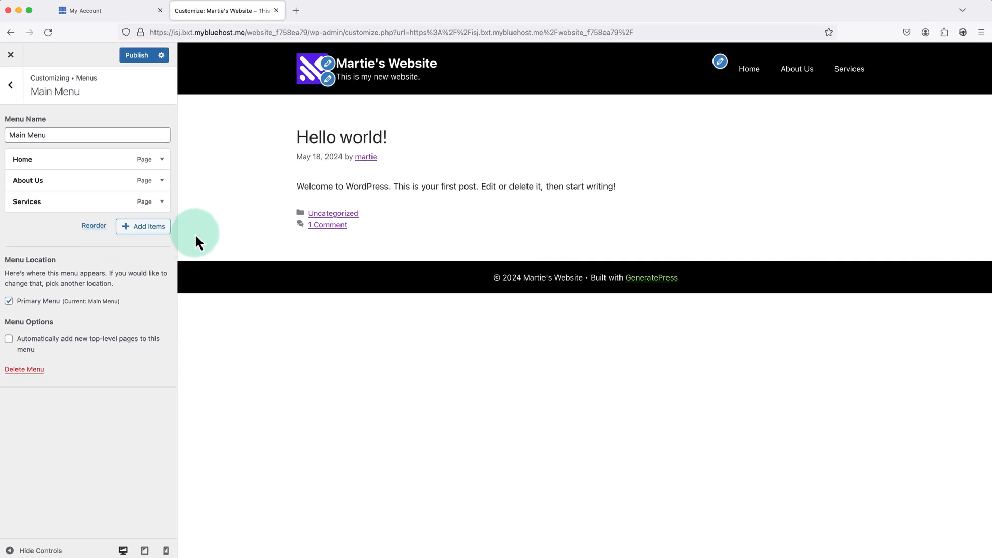
Check the Home, About Us and Services links of the header menu in the site preview.
left_click(750, 73)
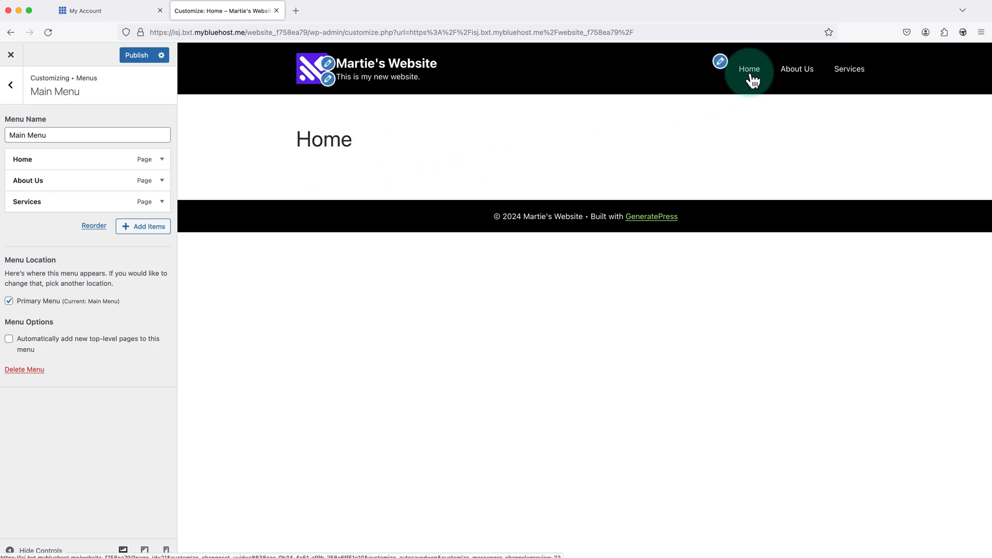
left_click(797, 73)
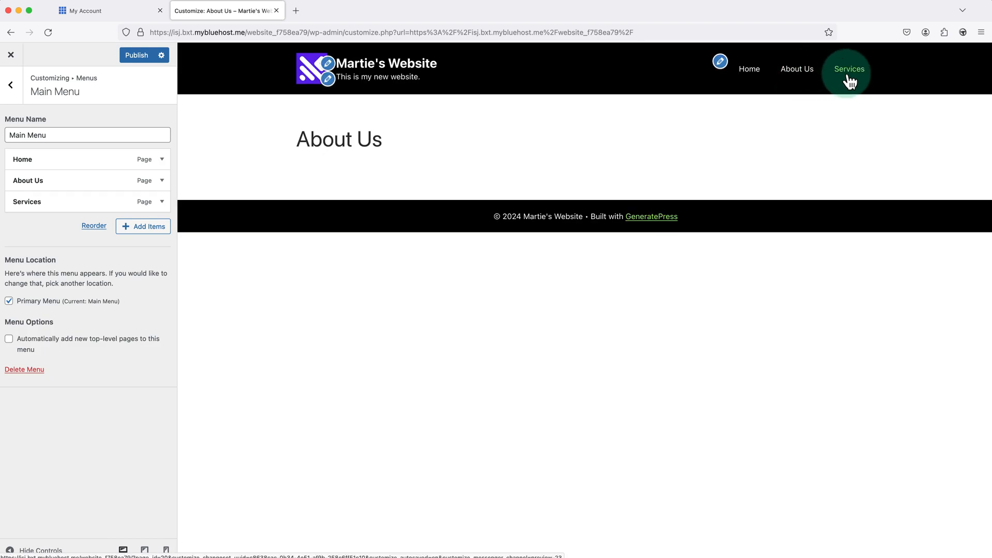
left_click(849, 77)
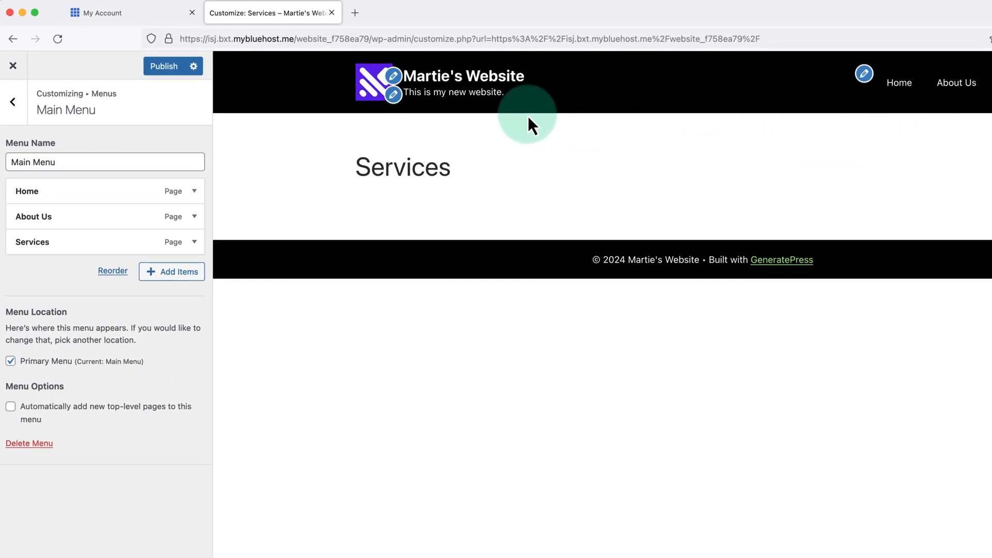
Publish the Main Menu changes and return to the main list of customization options.
left_click(169, 69)
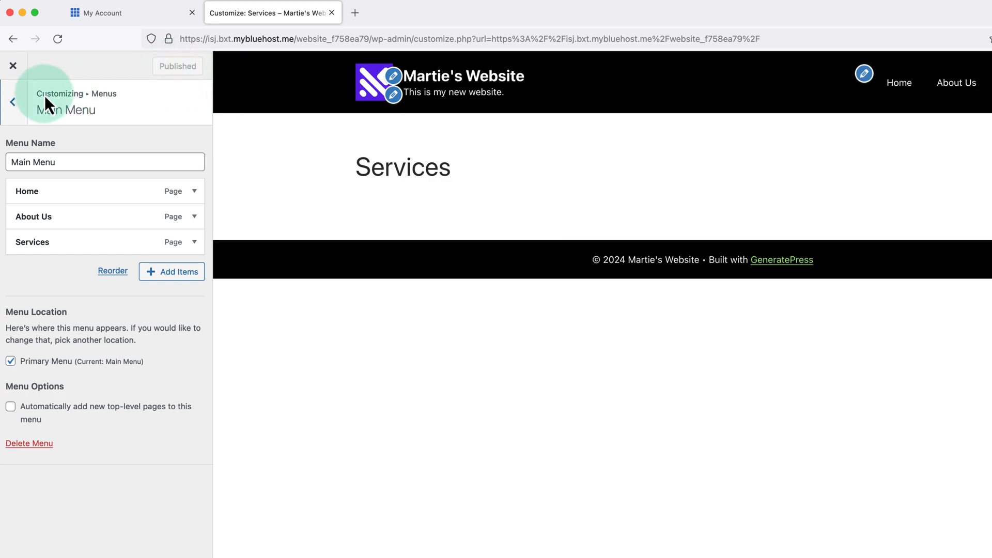
left_click(13, 102)
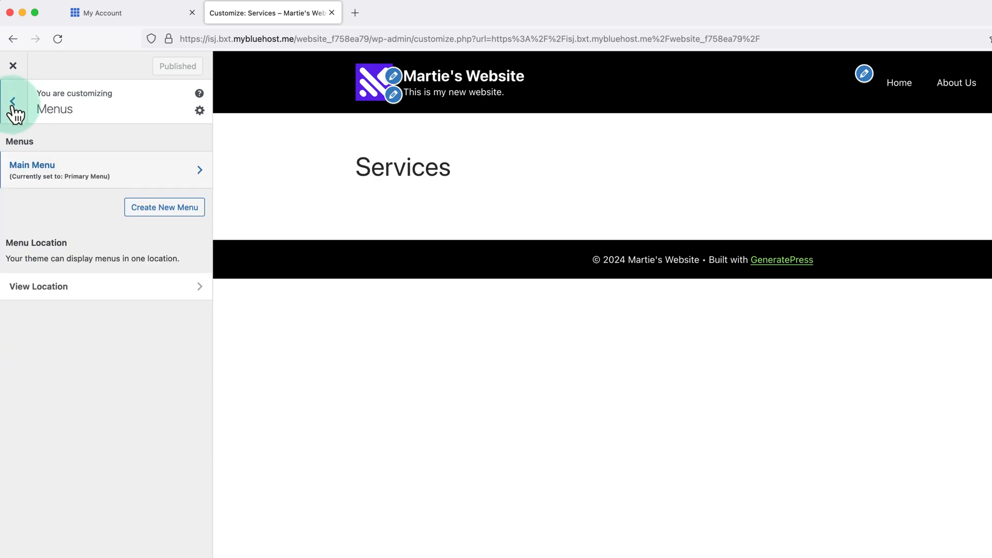
left_click(13, 102)
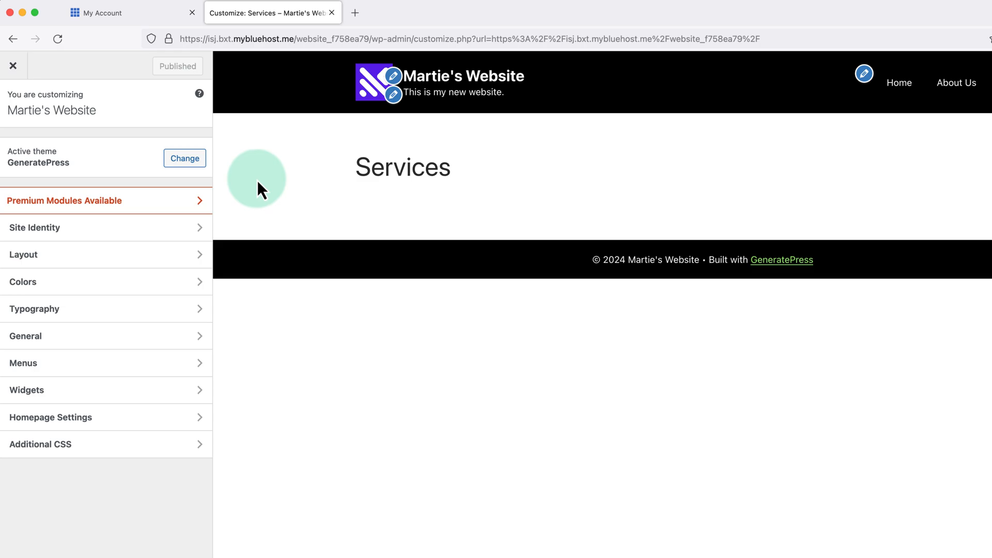
Set the homepage to display the static page Home, publish the change and close the customizer.
left_click(368, 102)
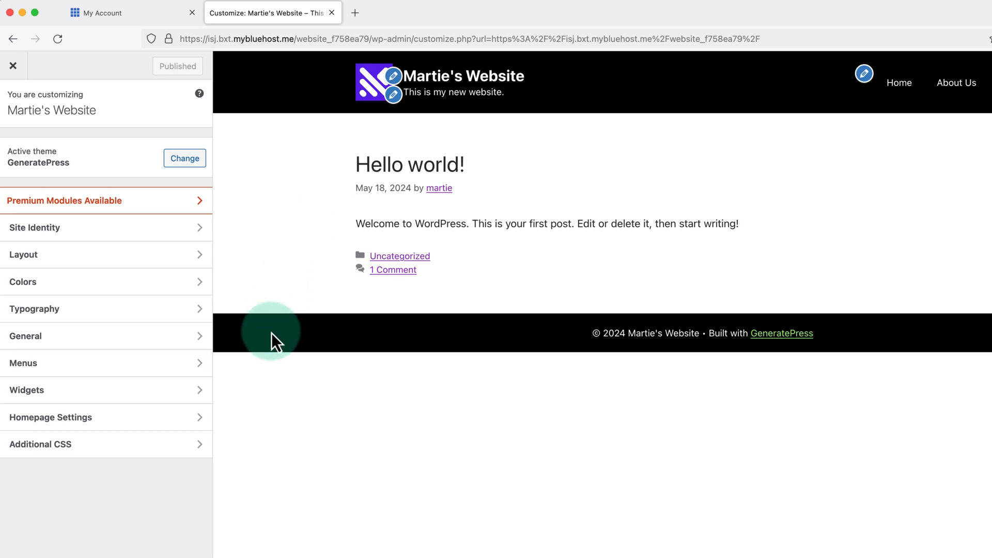
left_click(78, 423)
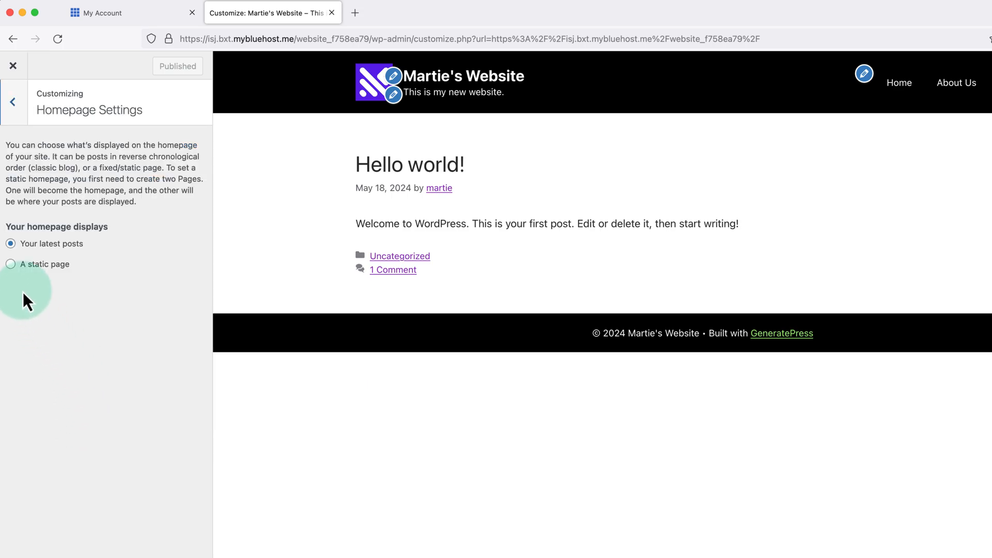
left_click(12, 266)
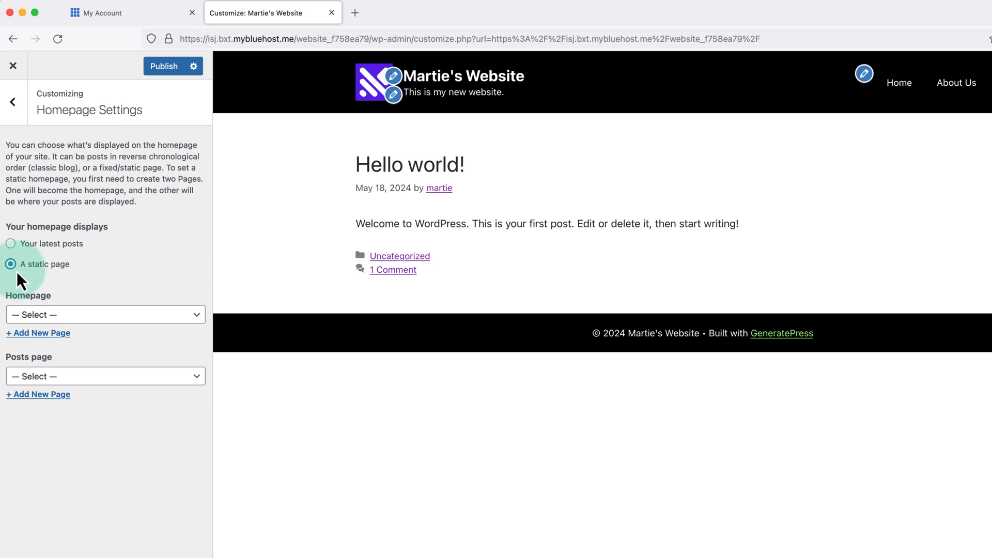
left_click(197, 316)
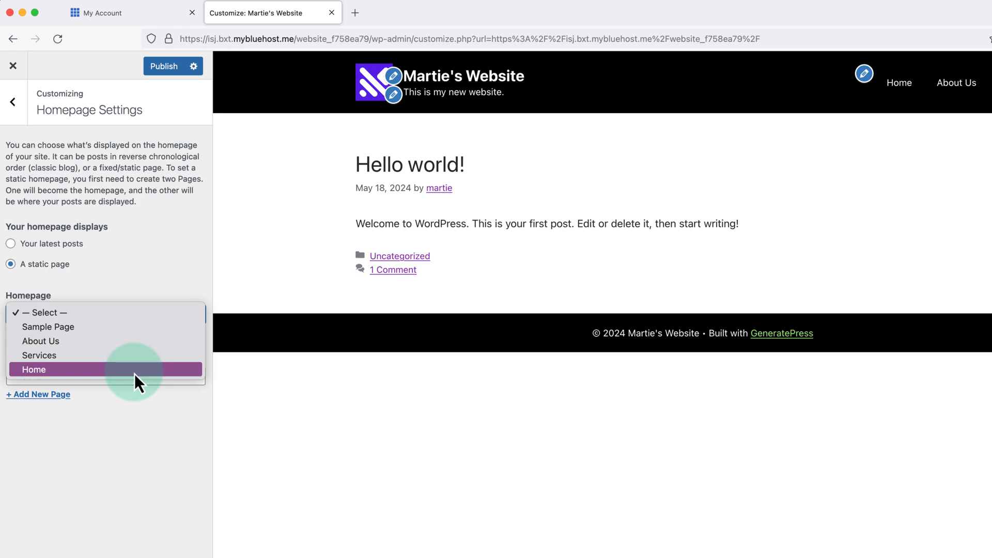
left_click(135, 372)
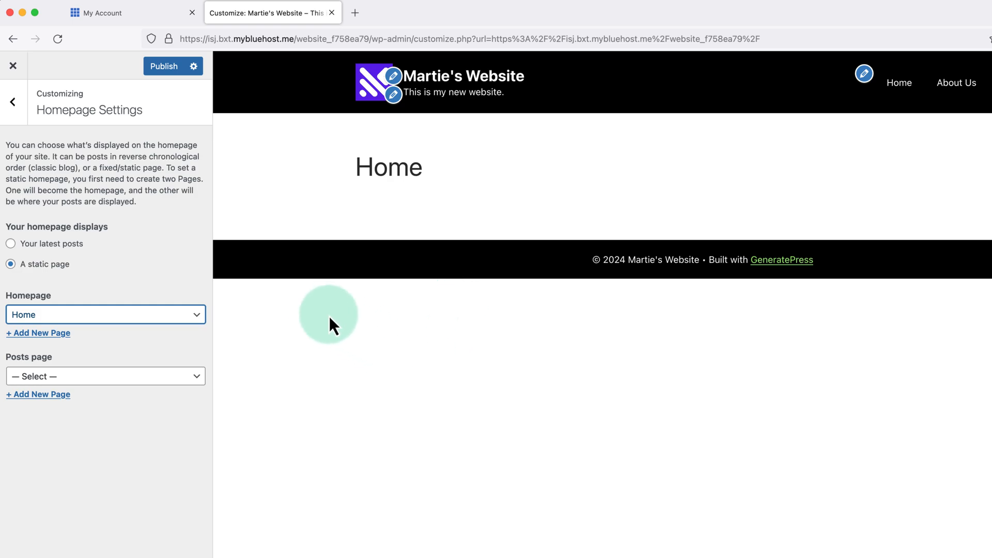
left_click(172, 67)
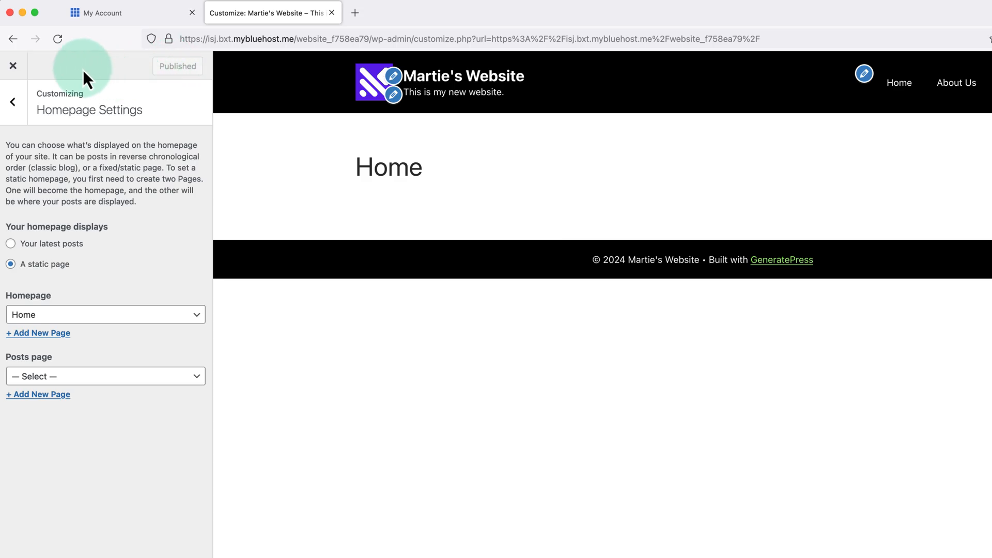
left_click(13, 67)
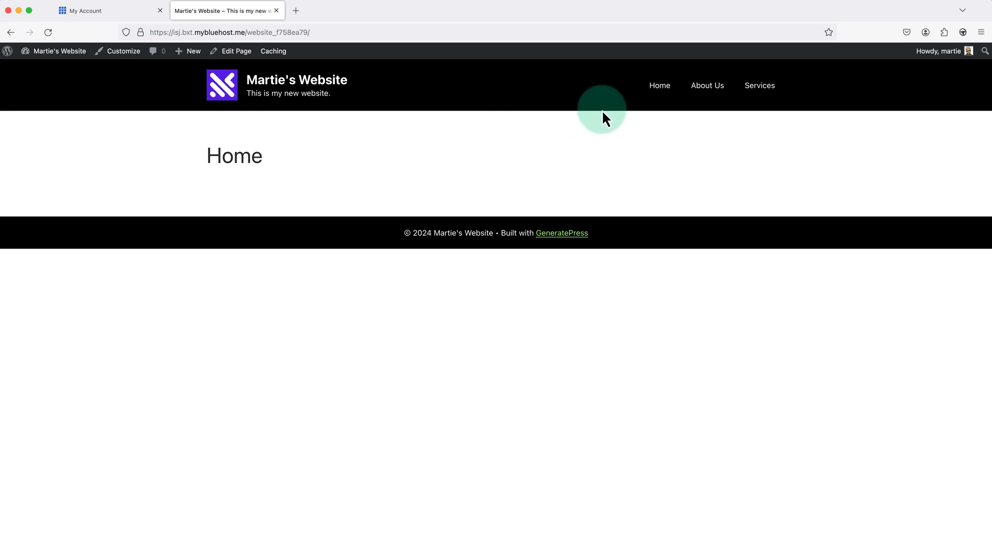
Visit the About Us and Services pages on the site and open the About Us page for editing.
left_click(707, 93)
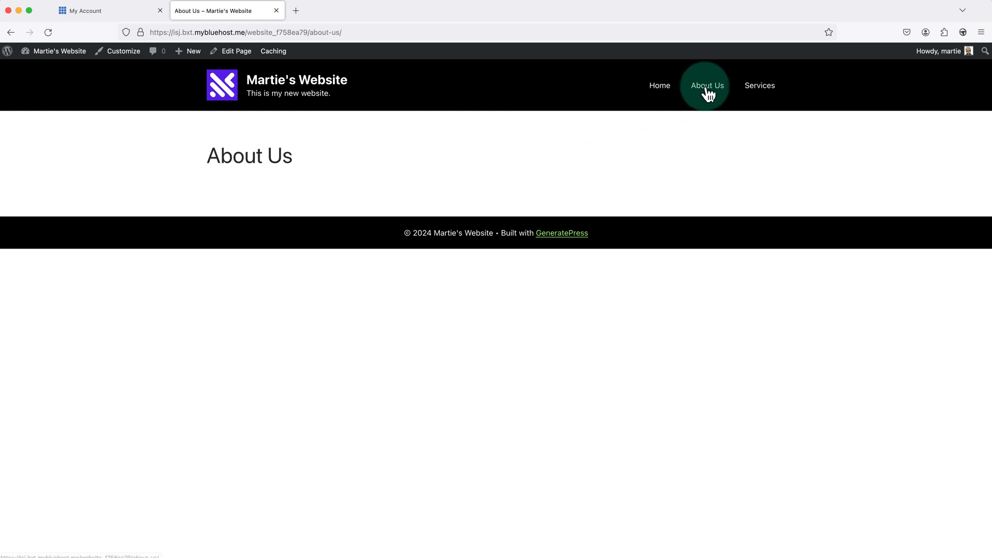
left_click(762, 94)
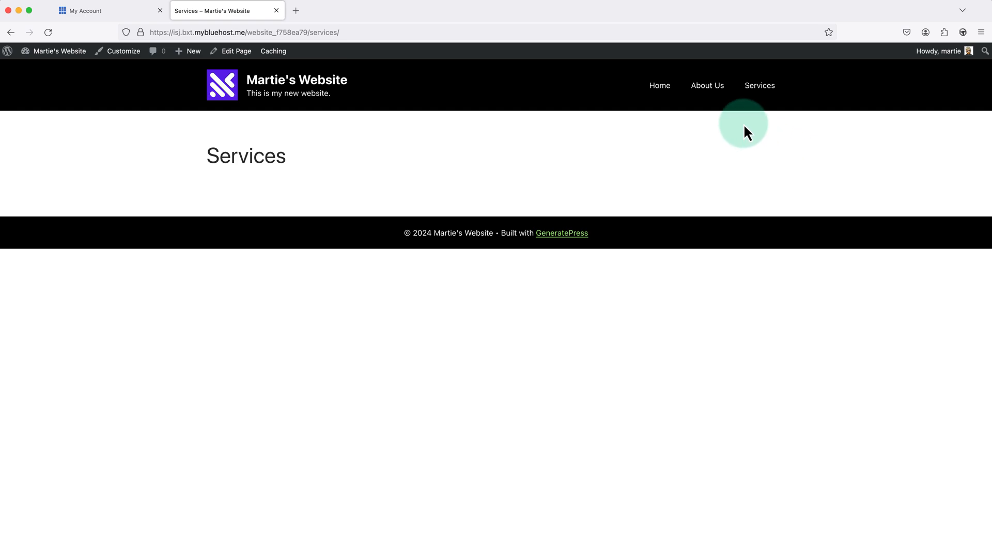
left_click(712, 91)
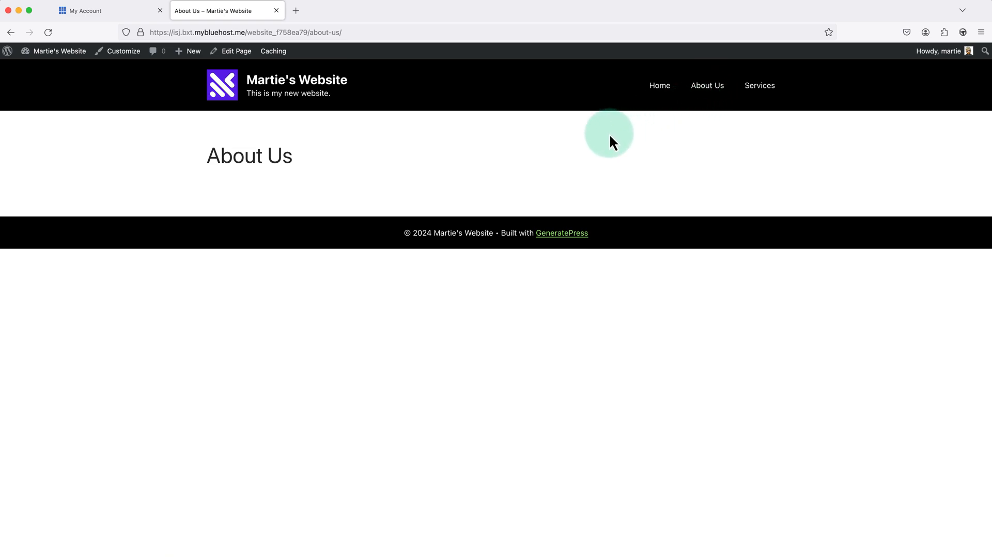
left_click(236, 52)
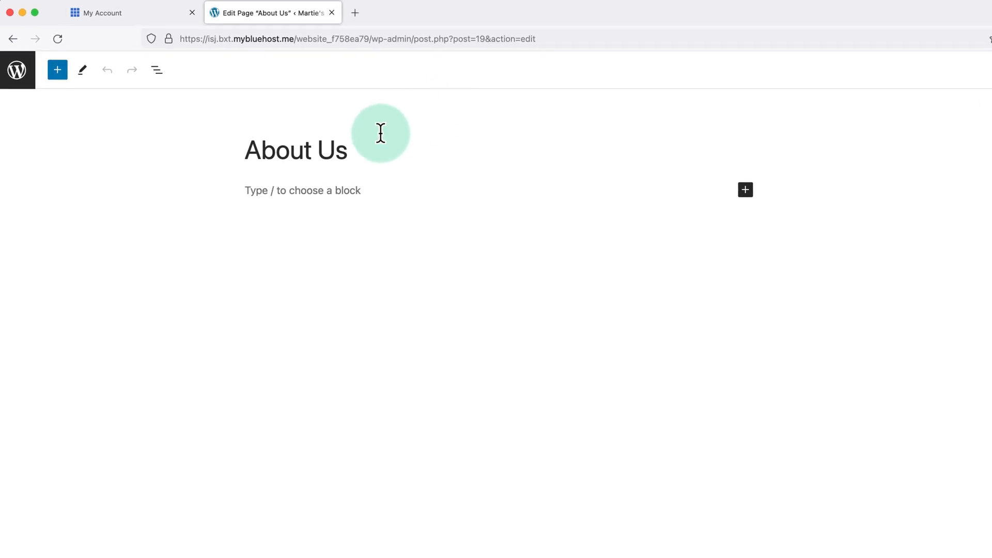
left_click_drag(349, 150, 246, 156)
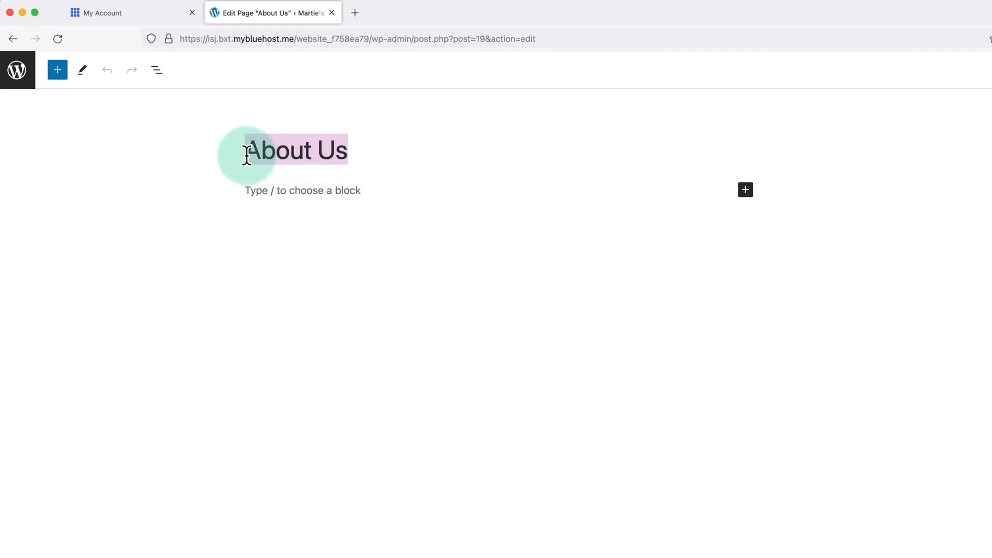
left_click(395, 103)
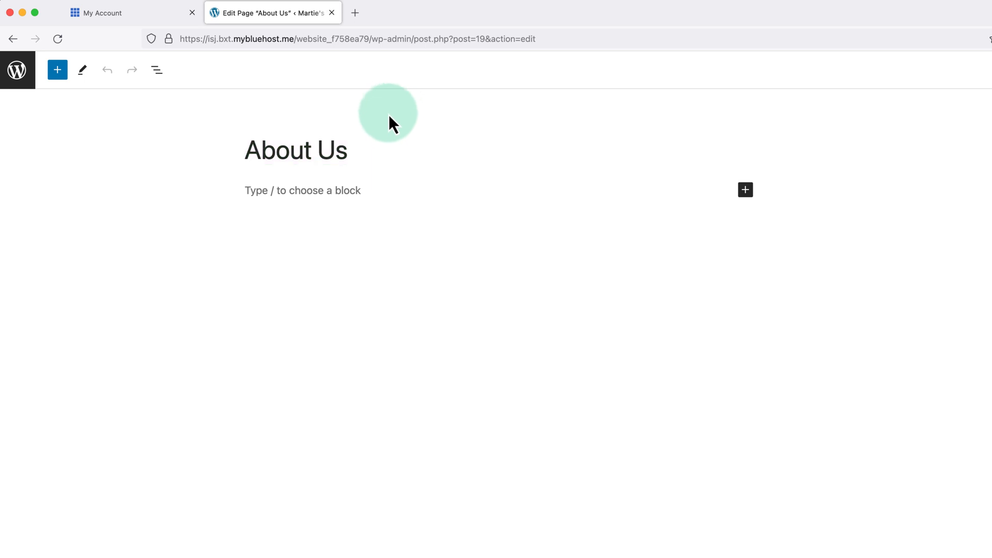
left_click(366, 190)
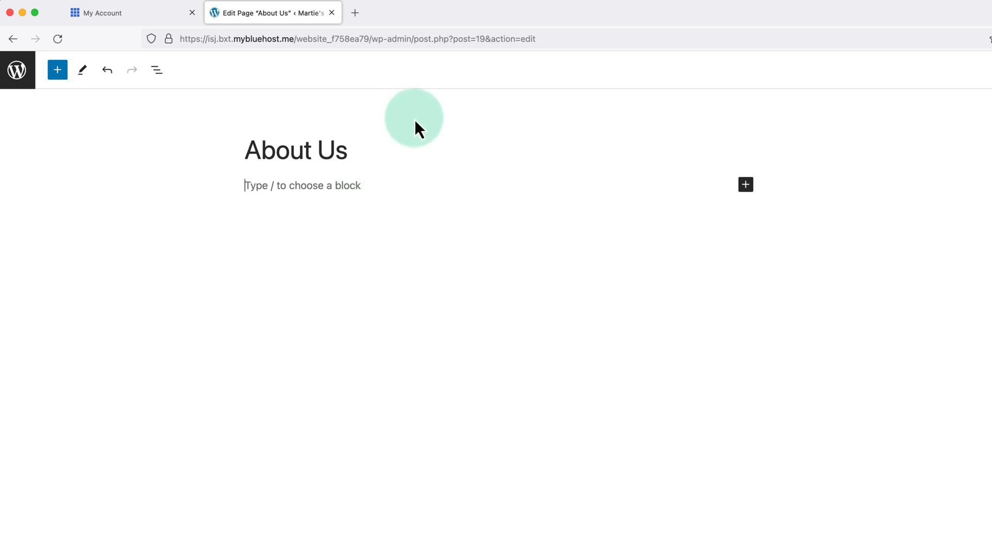
type("This is the main text I want on my page...")
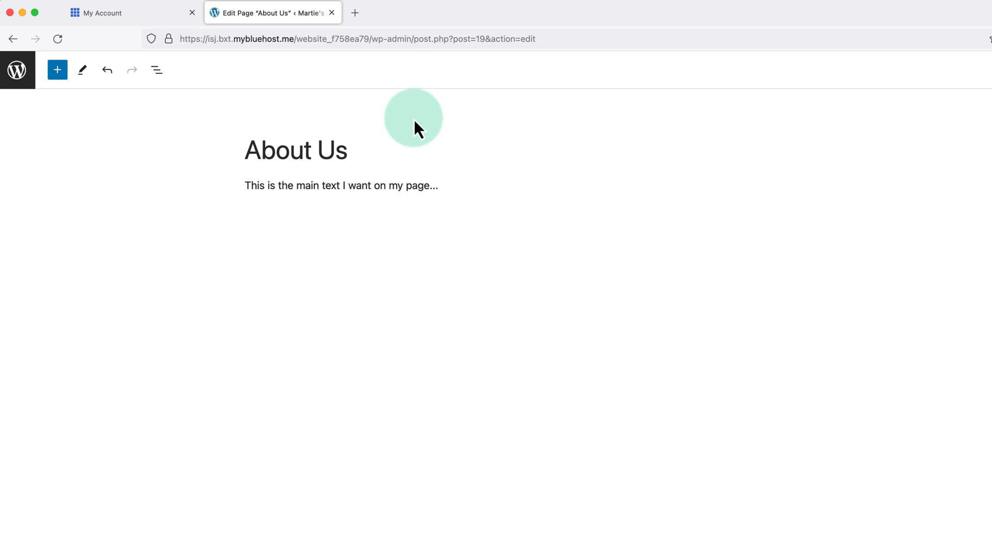
left_click_drag(442, 186, 230, 195)
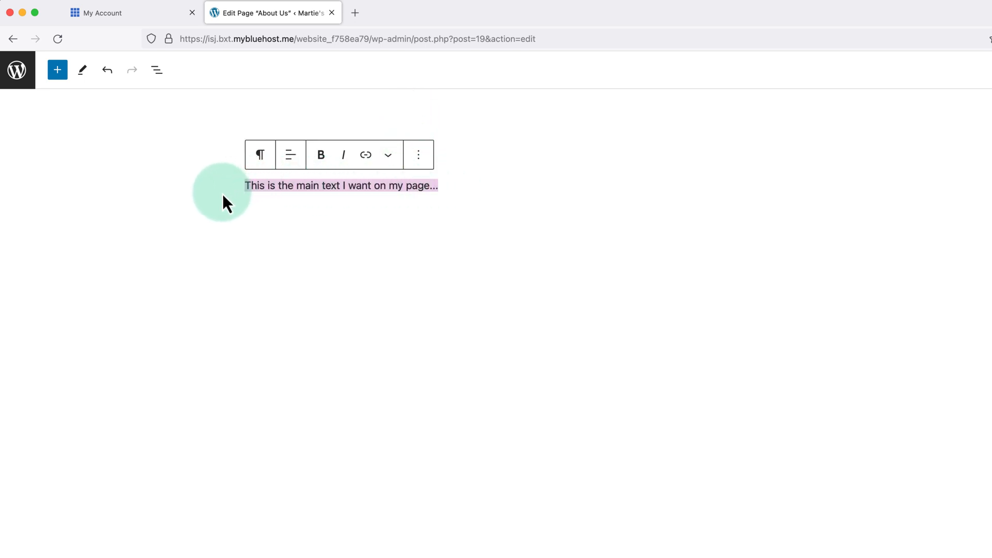
key("BackSpace")
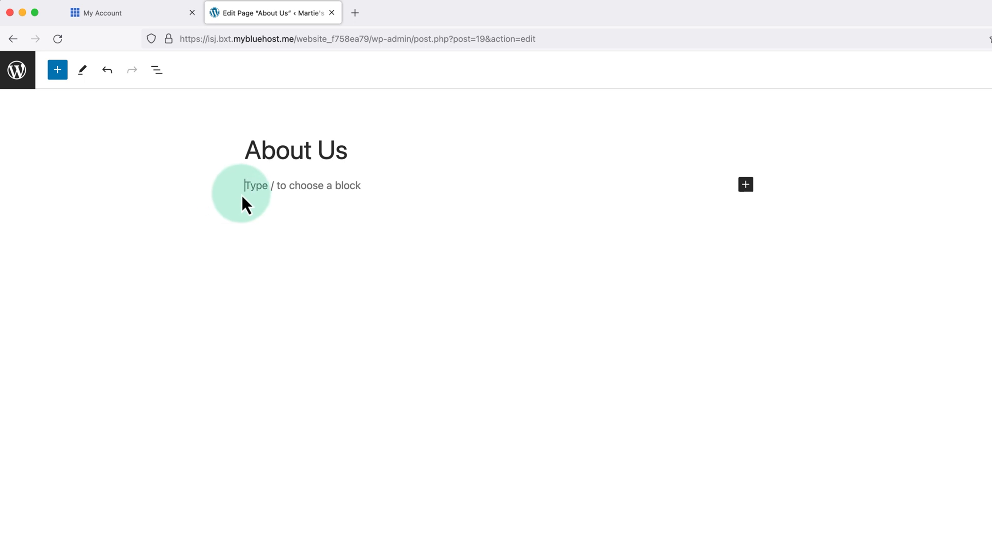
Paste the copied mission and team text into the body of the About Us page.
right_click(269, 188)
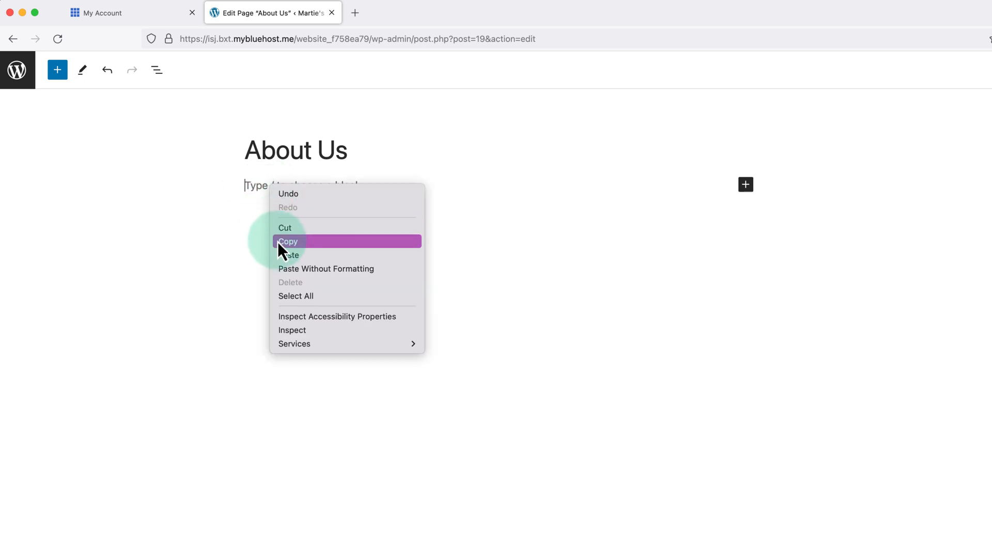
left_click(288, 256)
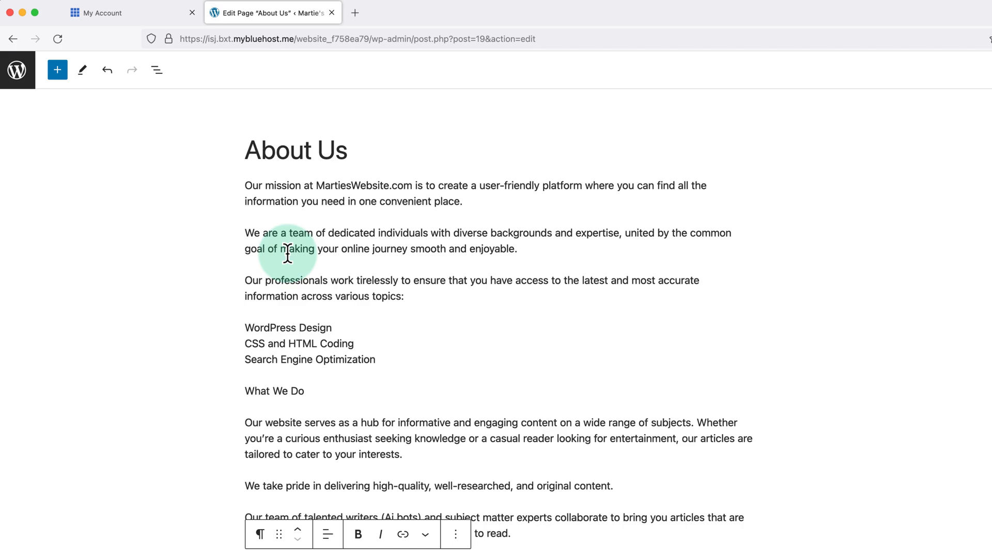
left_click(162, 198)
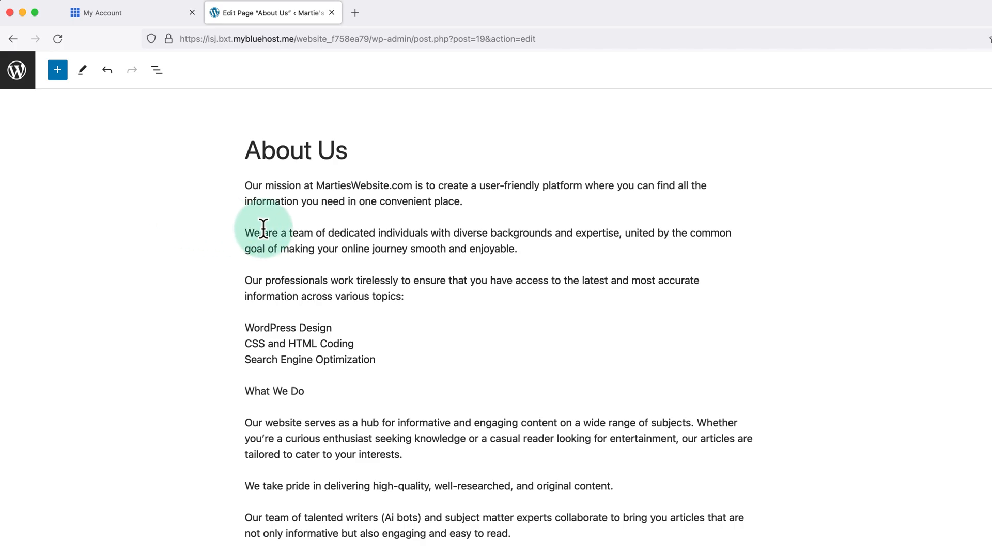
Format the words "dedicated individuals" in the second paragraph as bold and italic.
left_click_drag(427, 233, 330, 233)
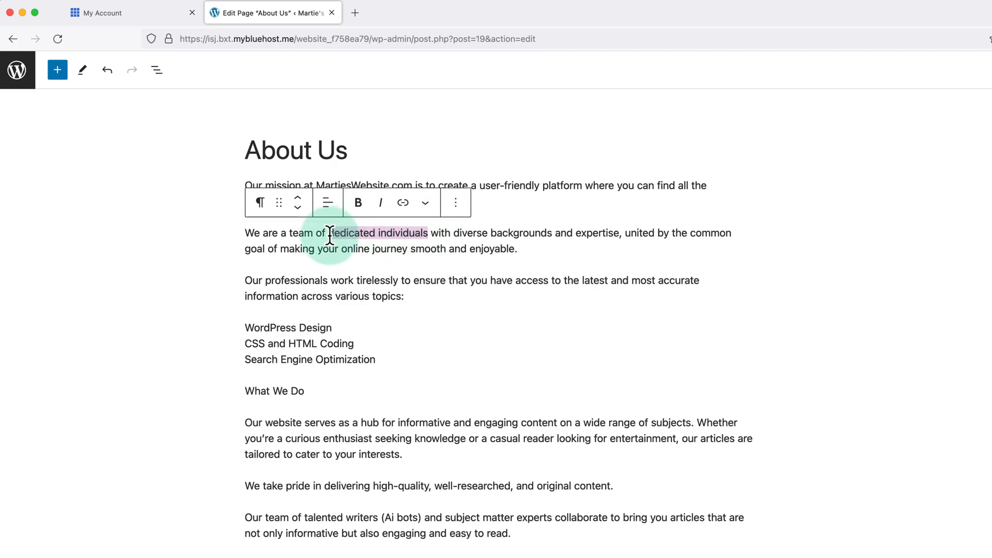
left_click(358, 210)
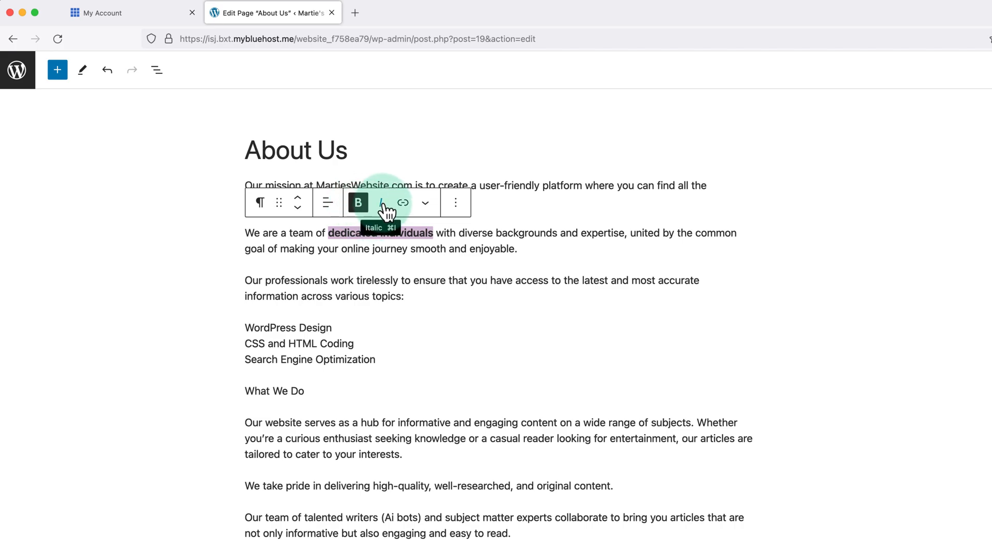
left_click(381, 204)
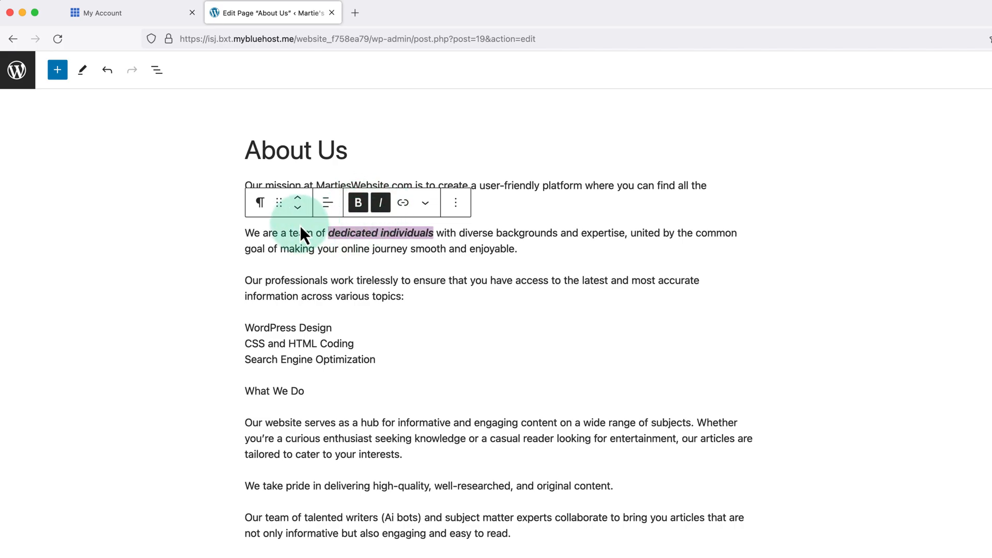
left_click(193, 237)
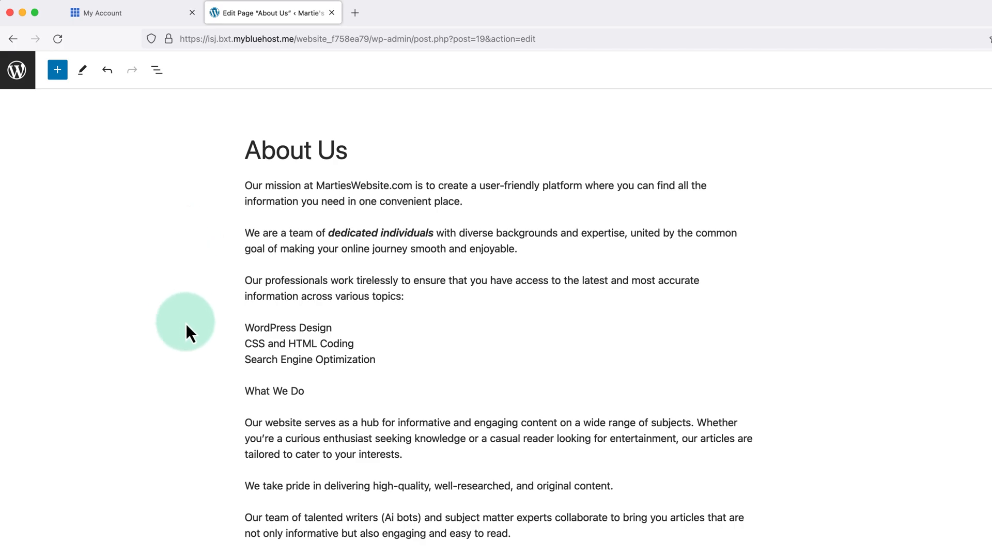
Transform the "What We Do" paragraph into a heading block.
left_click(280, 391)
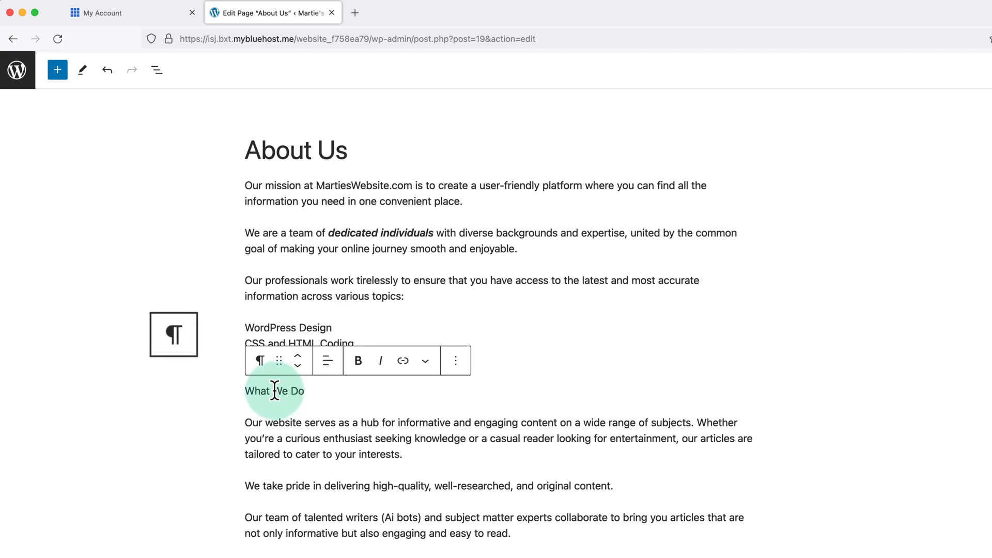
left_click(260, 361)
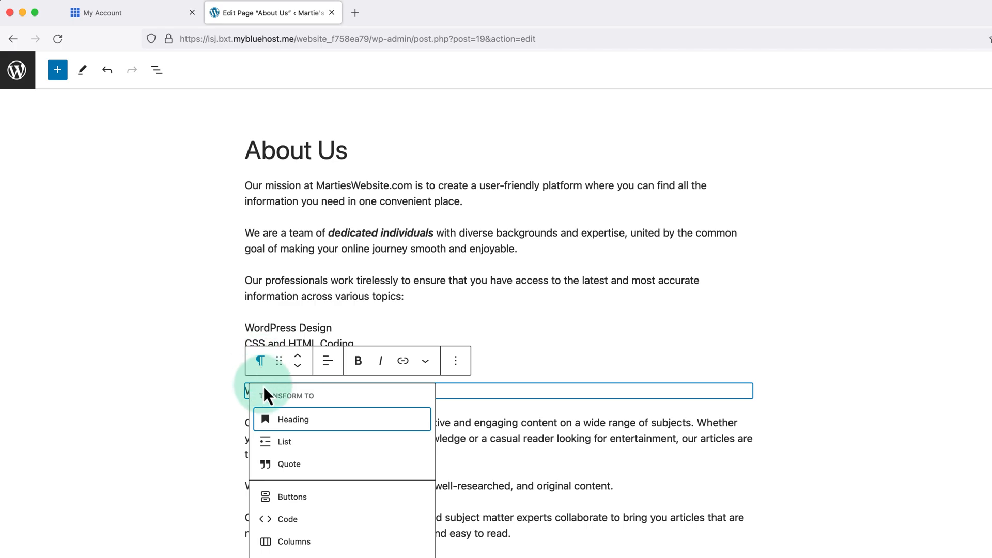
left_click(305, 428)
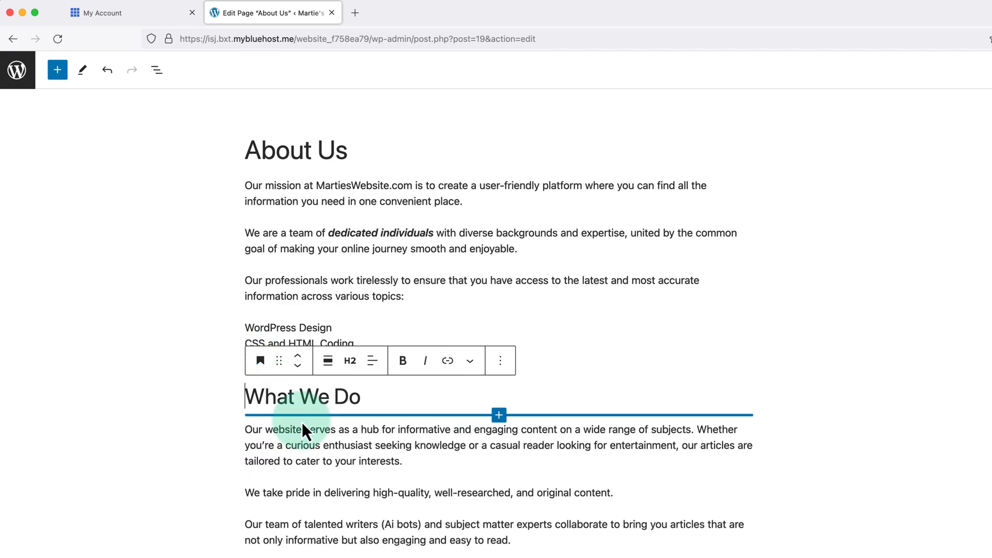
left_click(205, 407)
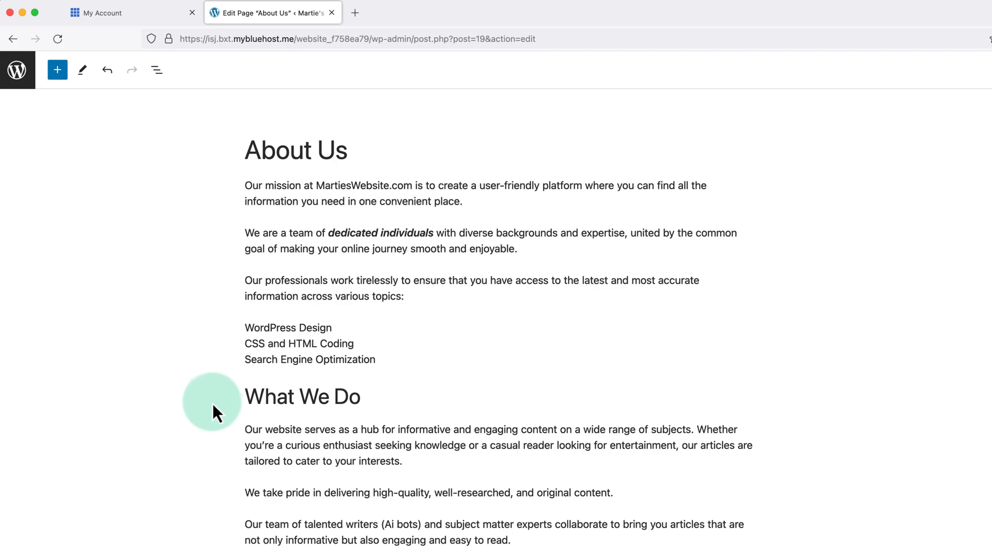
Change the level of the "What We Do" heading to Heading 3.
left_click(277, 398)
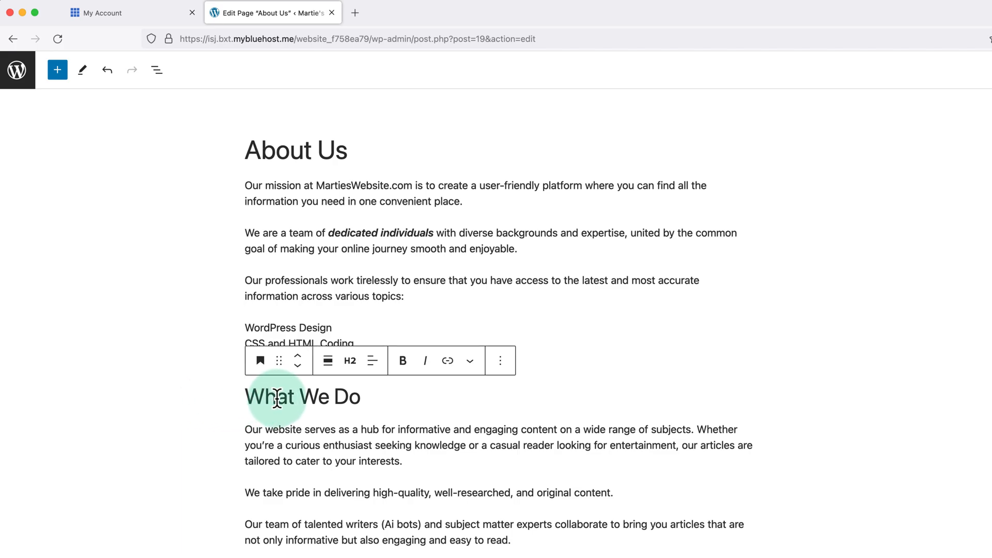
left_click(350, 361)
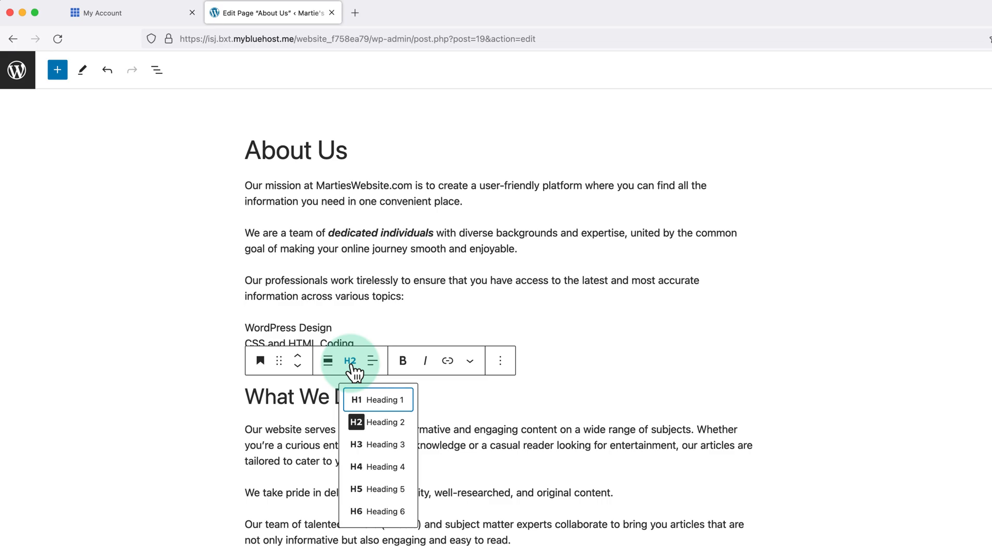
left_click(356, 442)
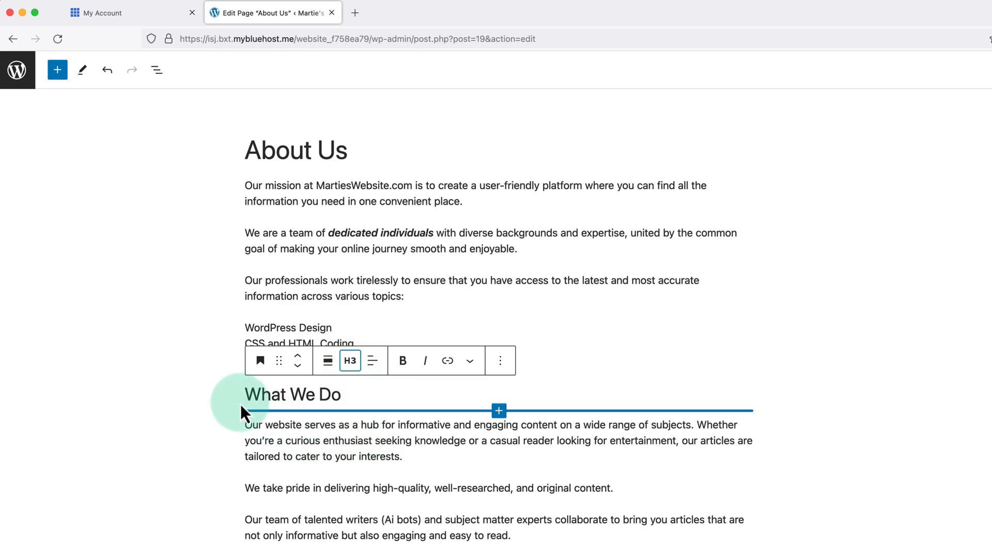
left_click(184, 395)
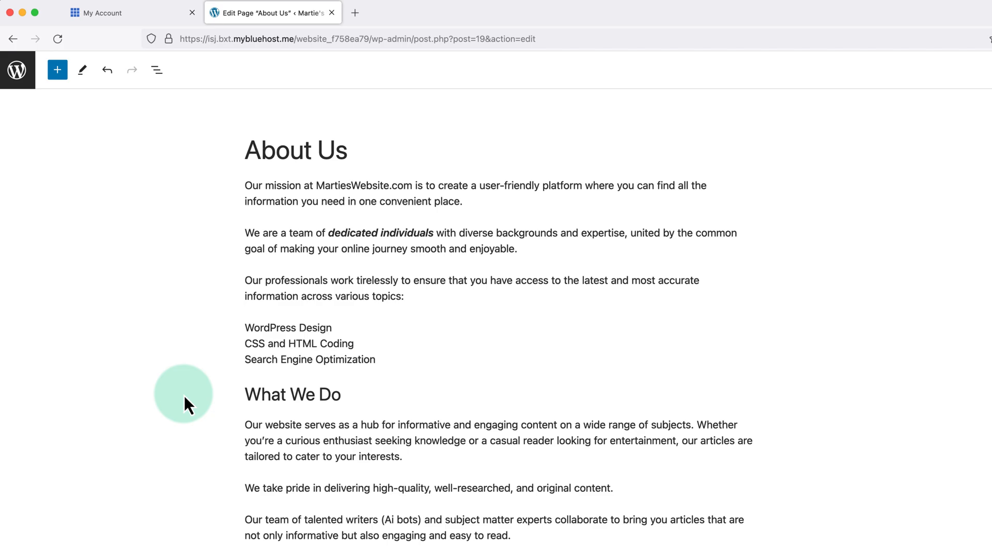
Make the whole "What We Do" heading bold.
left_click(335, 394)
left_click_drag(336, 394, 249, 395)
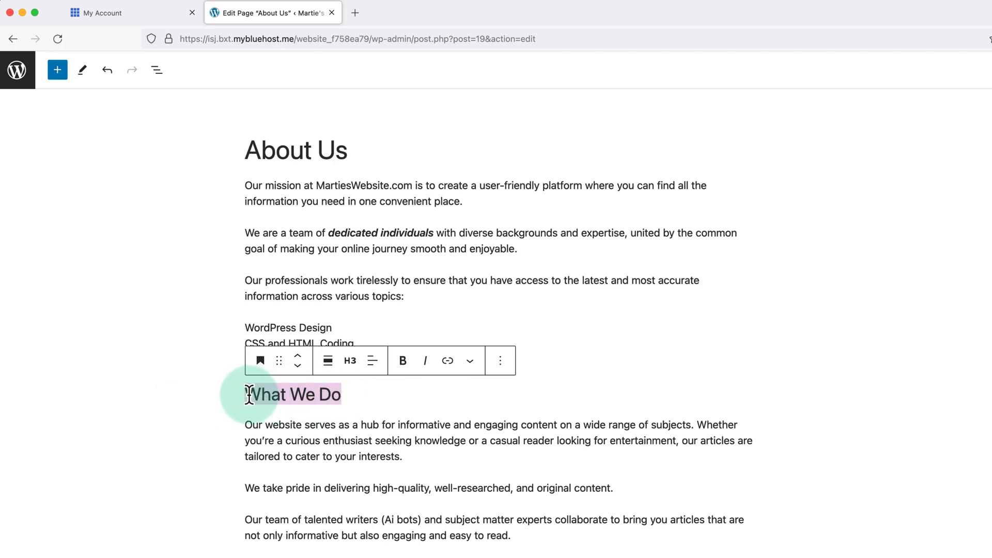
left_click(403, 362)
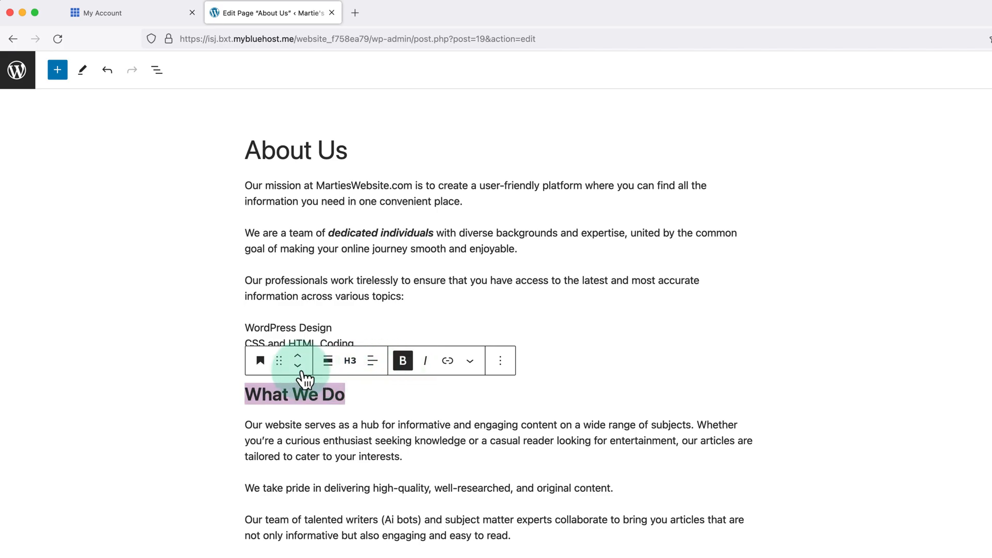
left_click(201, 373)
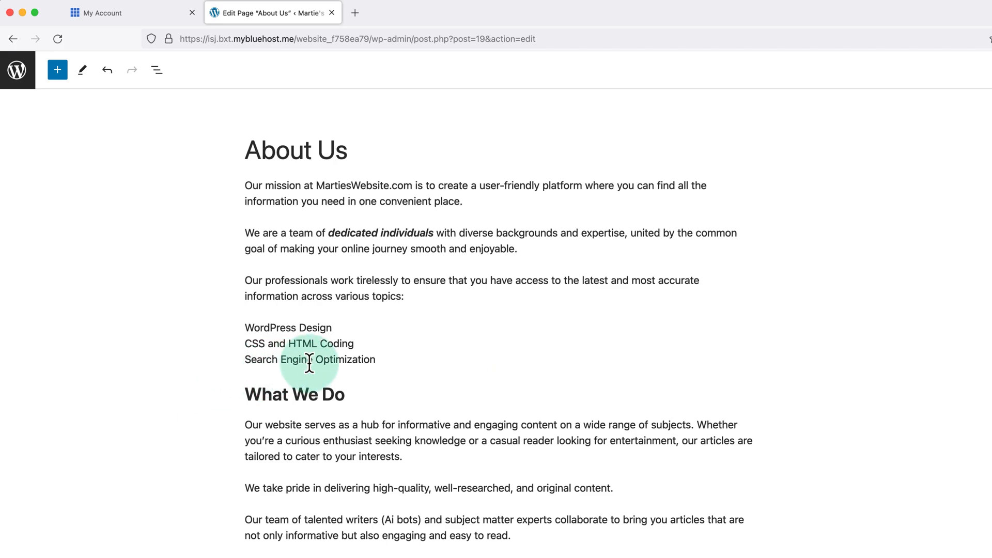
Transform the WordPress Design, CSS and HTML Coding, and Search Engine Optimization lines into a bulleted list block.
left_click_drag(383, 359, 242, 331)
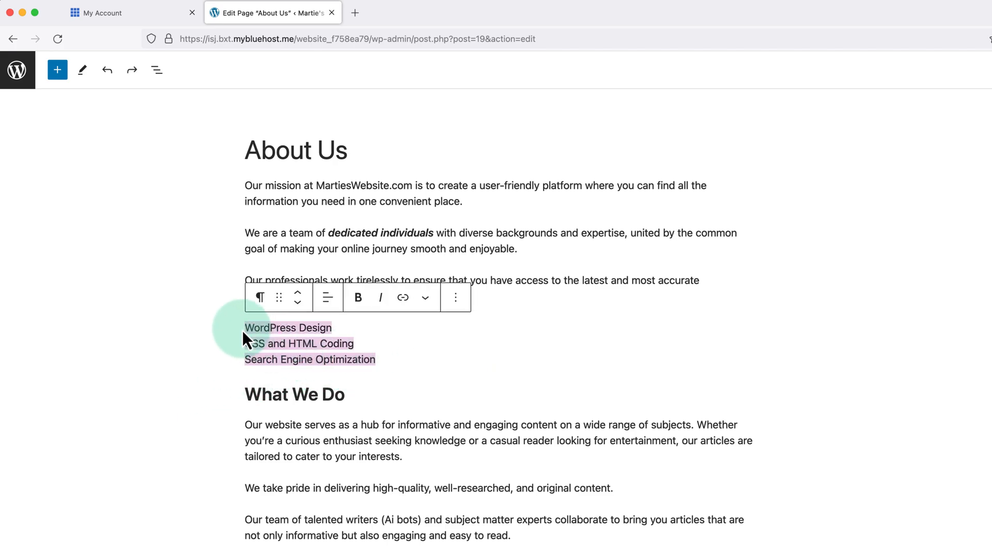
left_click(260, 298)
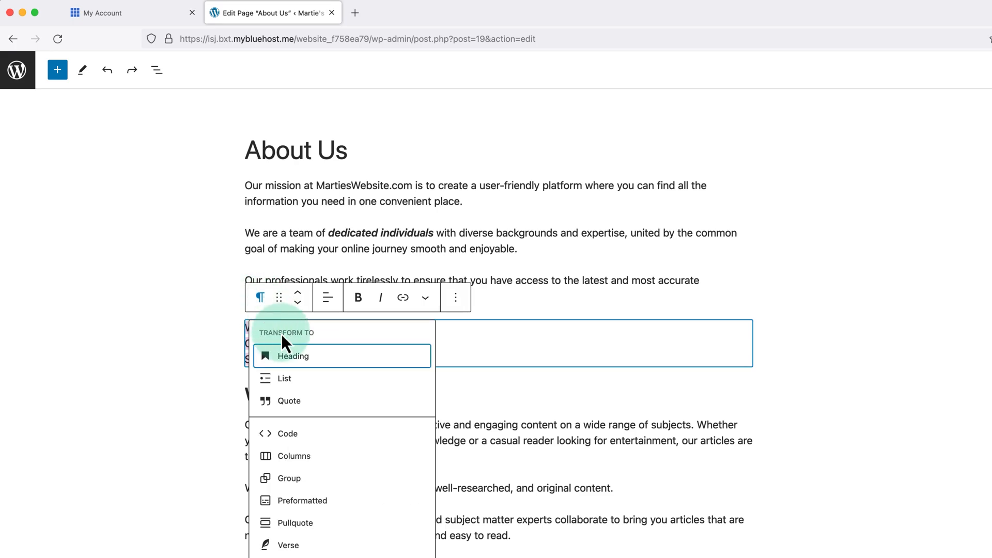
left_click(287, 378)
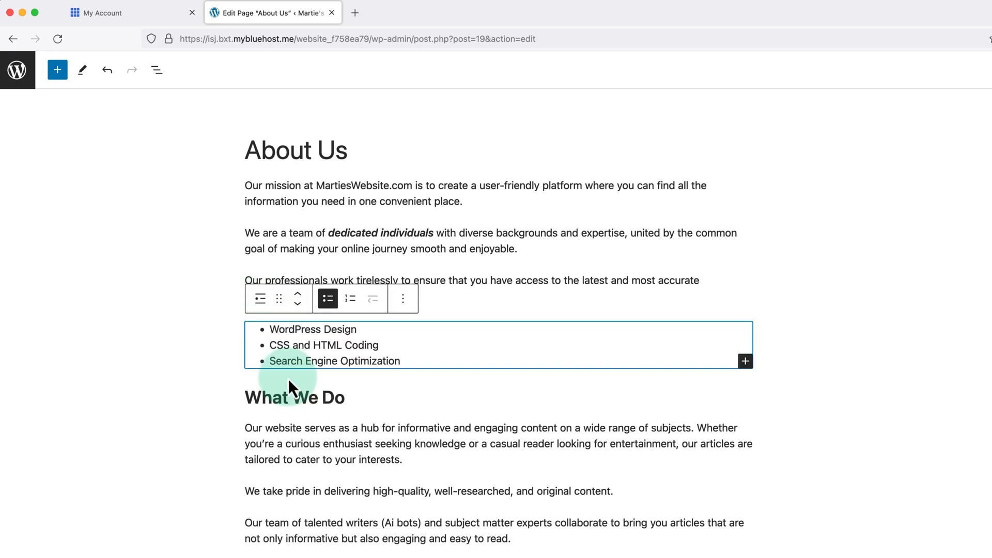
left_click(172, 337)
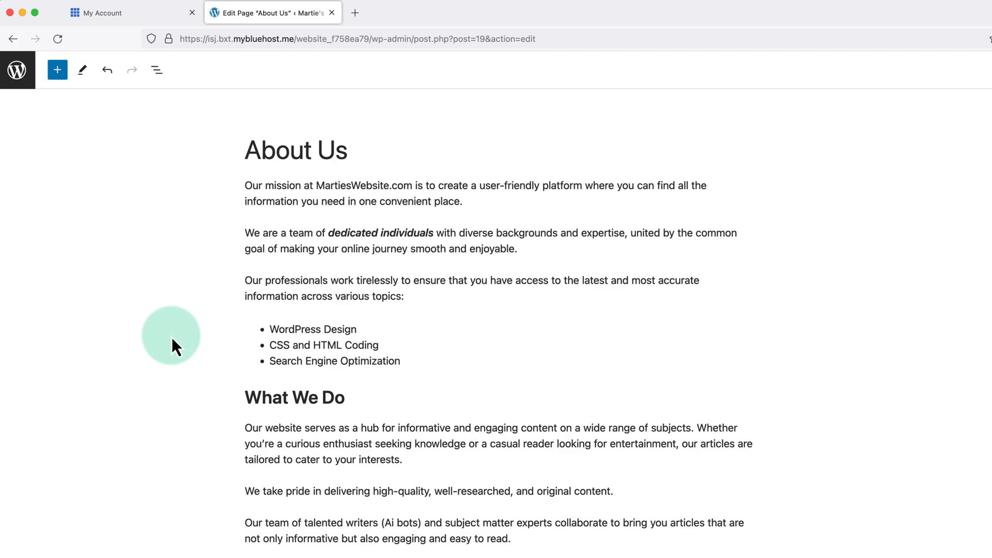
Insert an Image block between the "dedicated individuals" paragraph and the "Our professionals" paragraph.
mouse_move(442, 263)
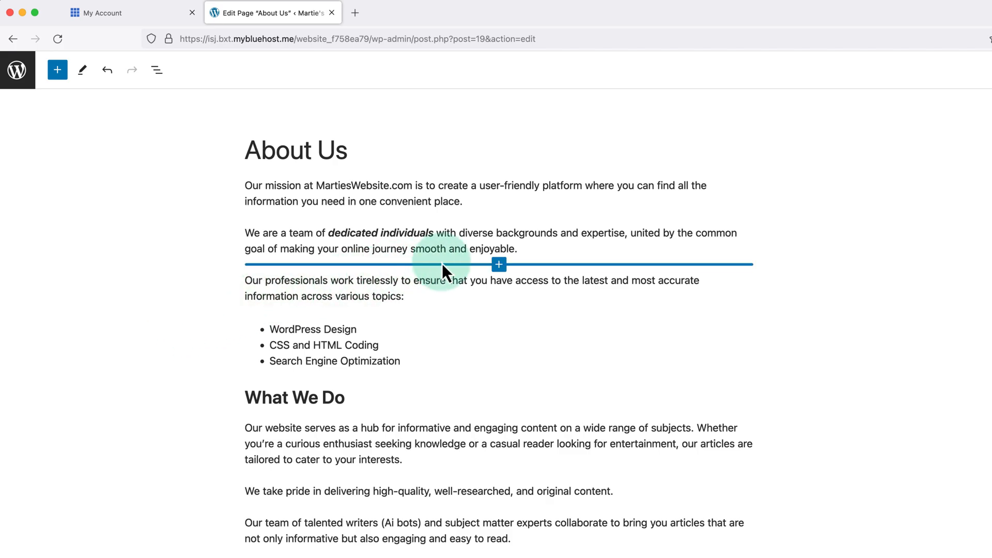
left_click(539, 251)
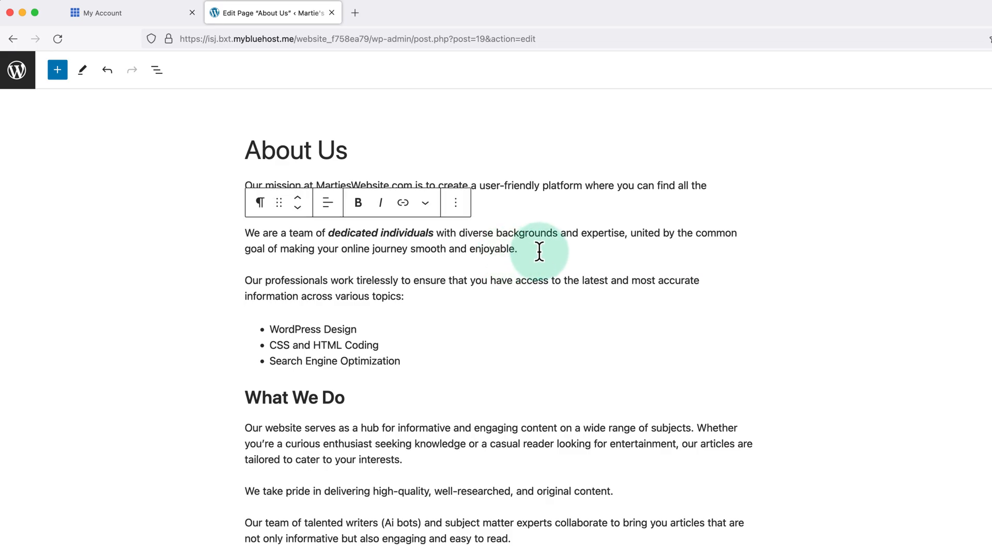
key("Return")
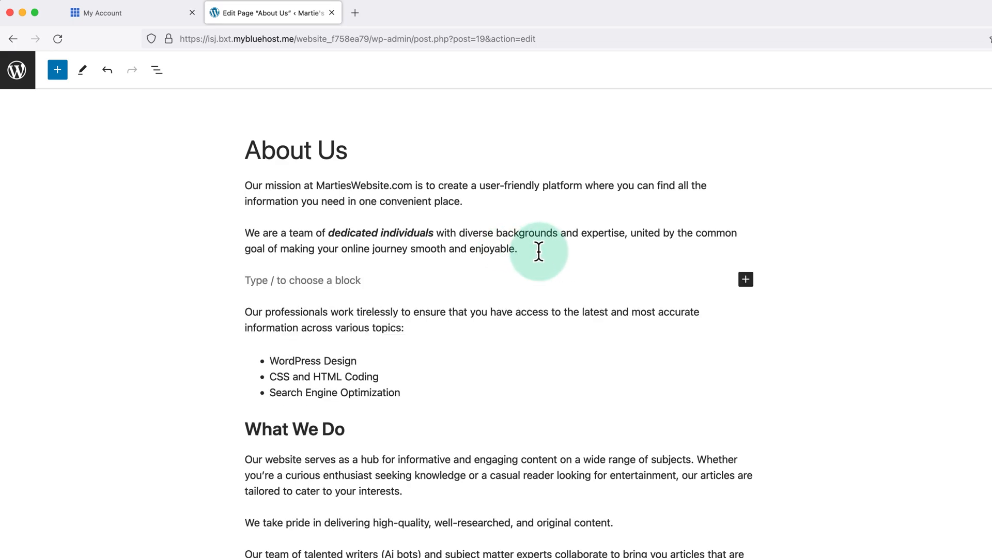
left_click(745, 282)
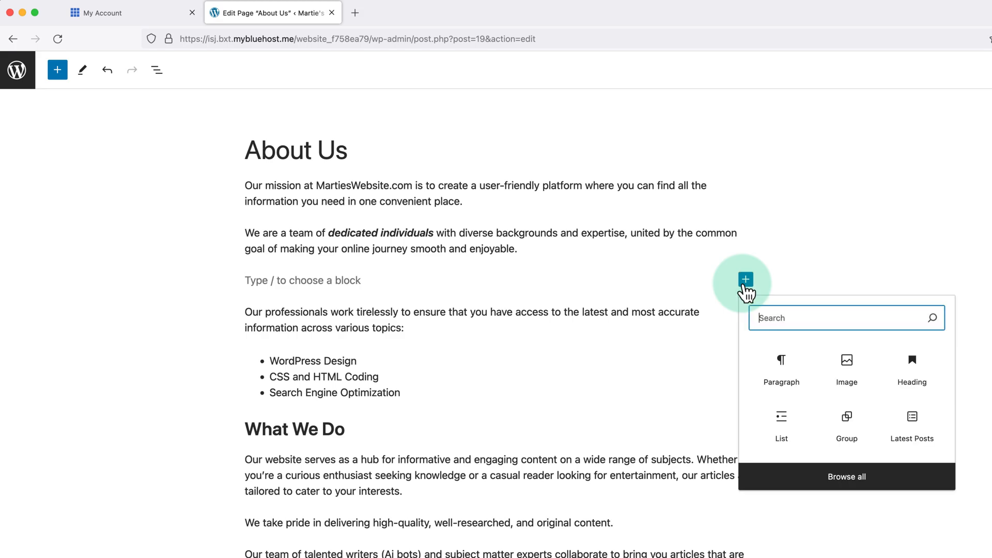
type("image")
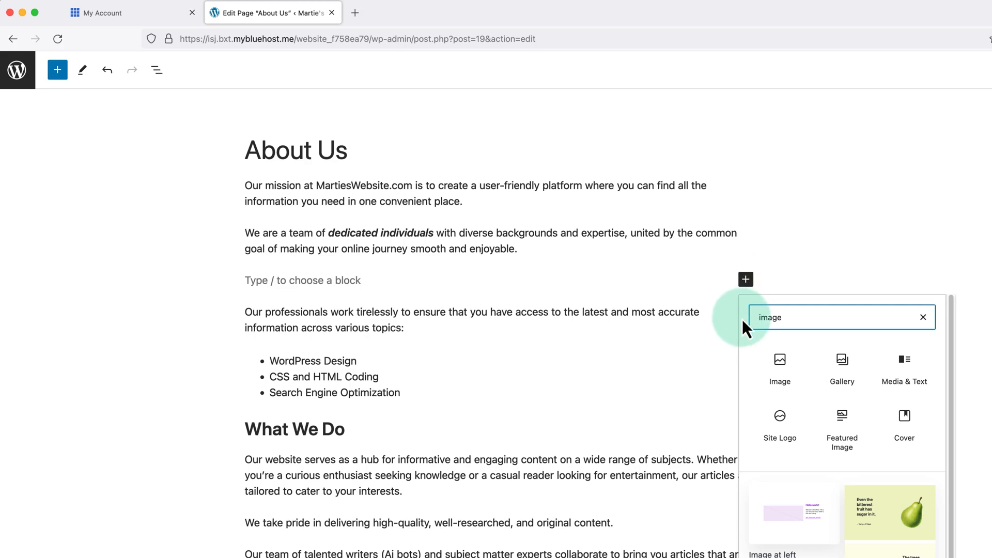
left_click(778, 361)
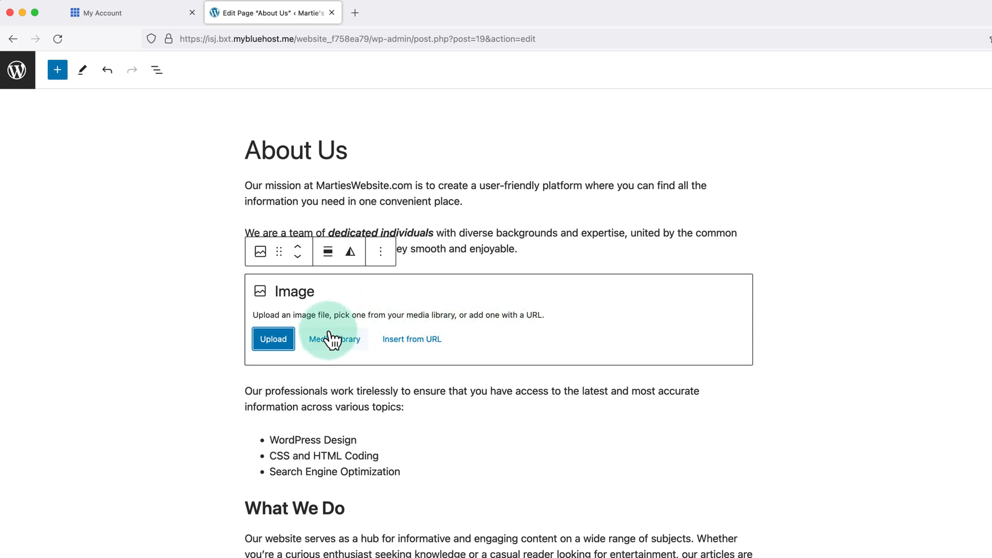
Upload "About Page (Image).png" from the Demo Branding folder into the image block and shrink it to about 550 px wide.
left_click(274, 340)
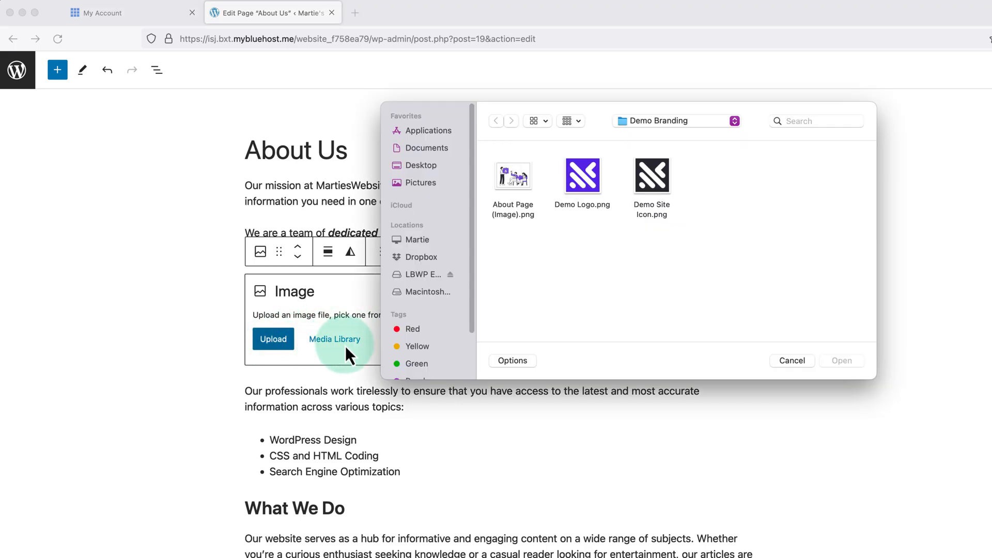
left_click(519, 209)
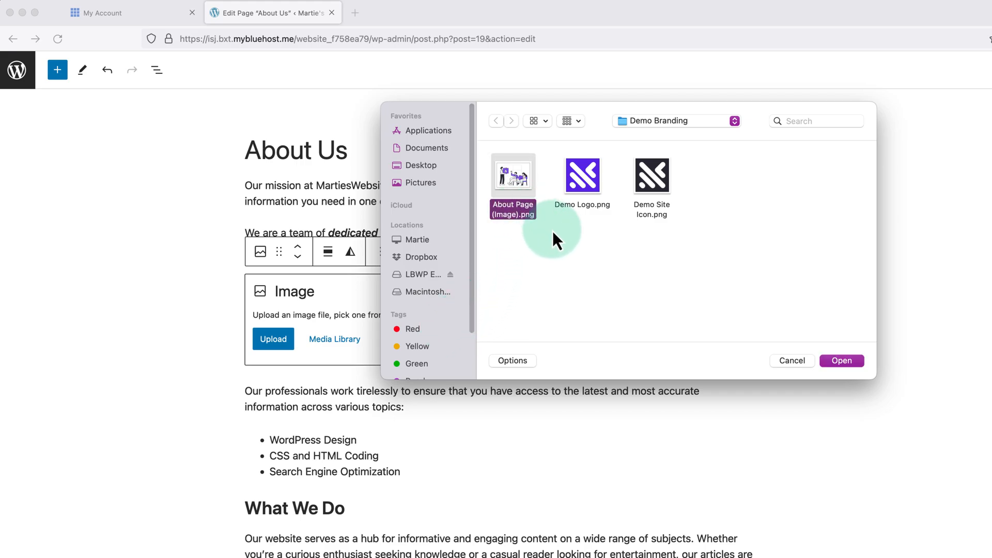
left_click(836, 363)
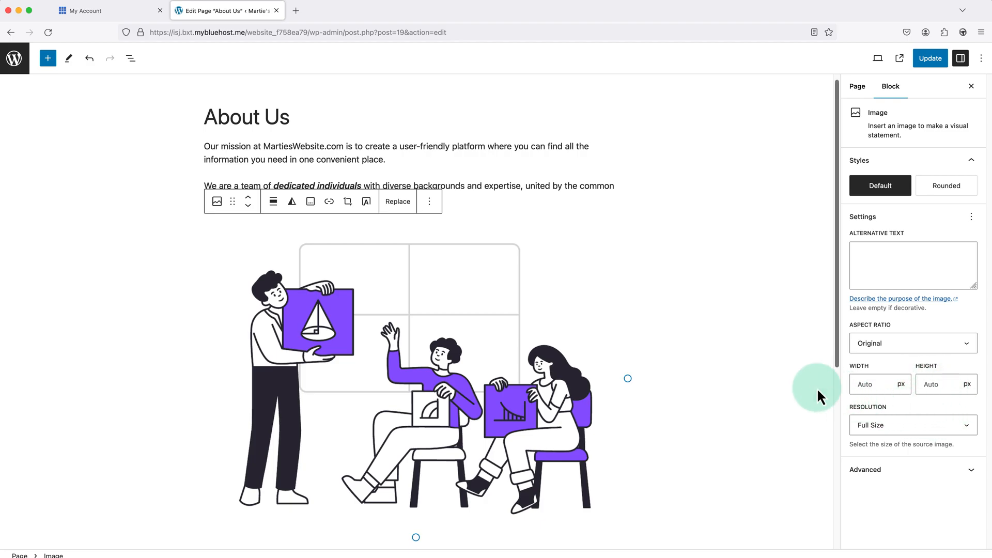
left_click_drag(628, 378, 488, 329)
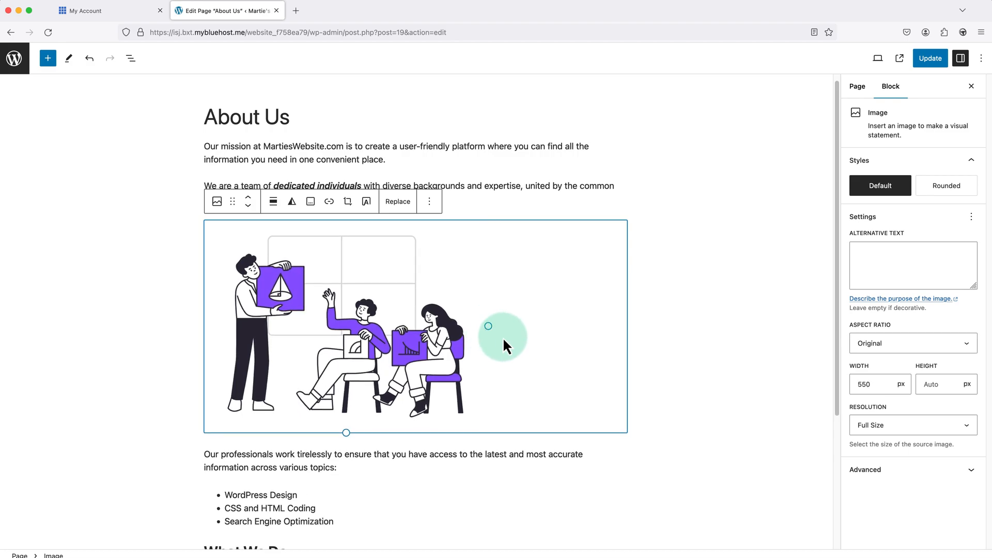
left_click(680, 340)
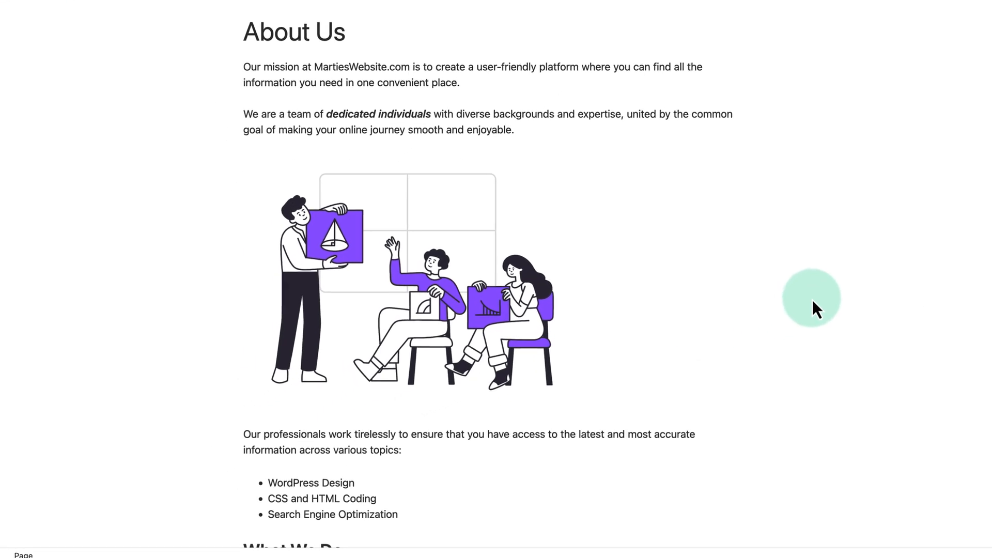
Link the words "services page" in the last paragraph to the site's Services page.
scroll(718, 331, "down", 3)
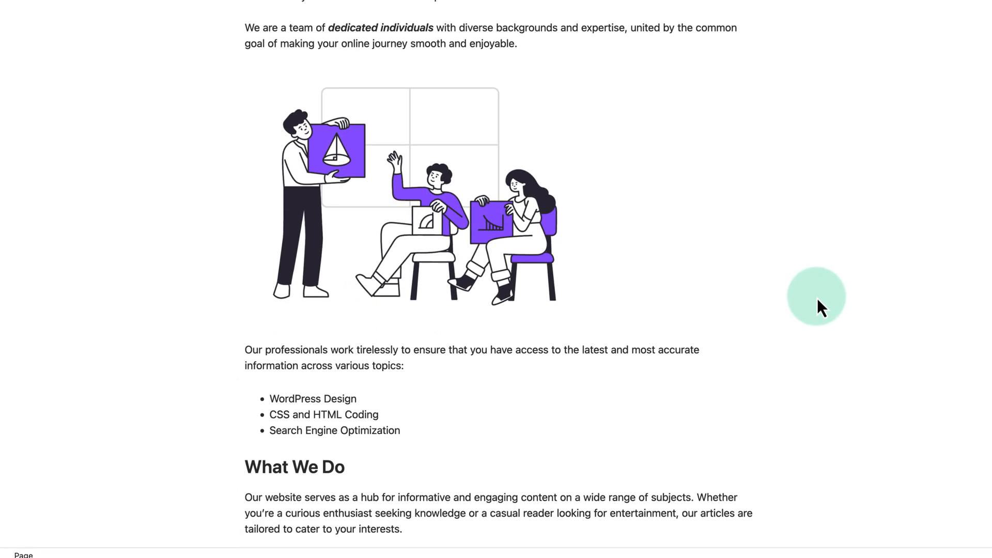
scroll(818, 303, "up", 2)
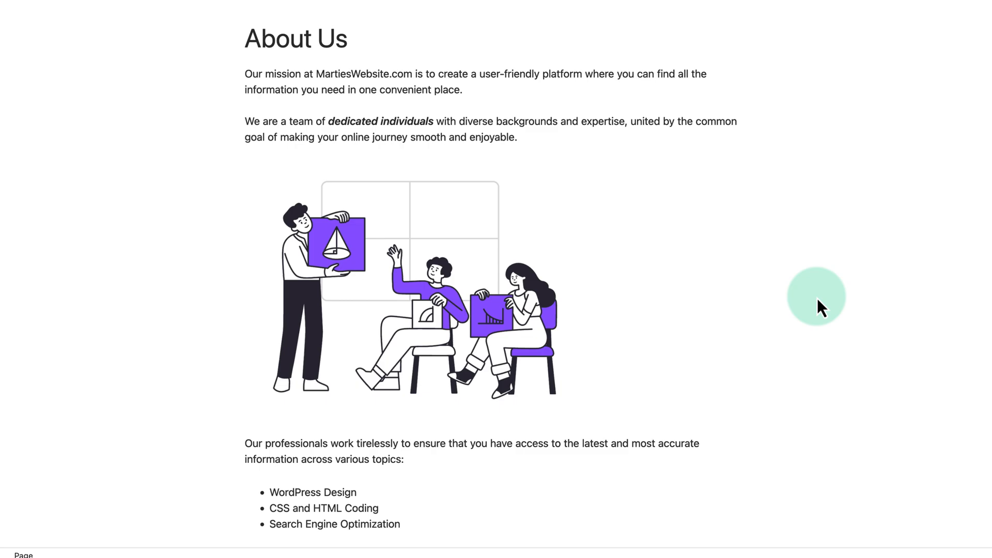
scroll(817, 298, "down", 5)
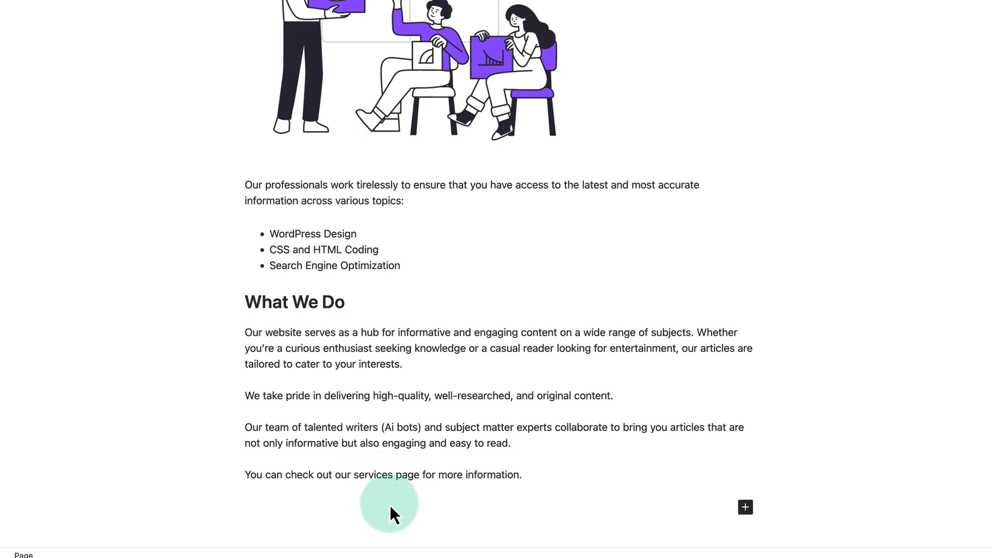
left_click(419, 475)
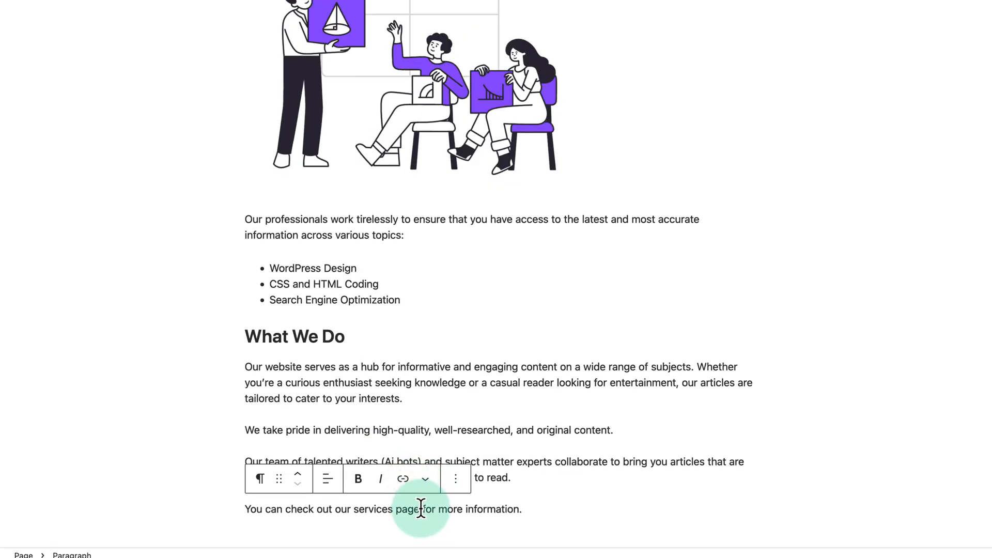
left_click_drag(420, 509, 353, 509)
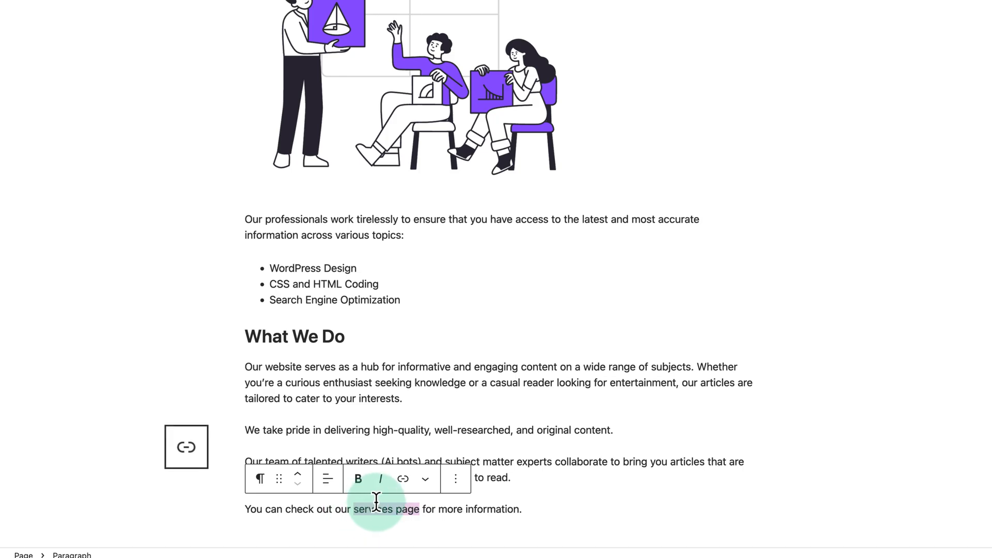
left_click(404, 480)
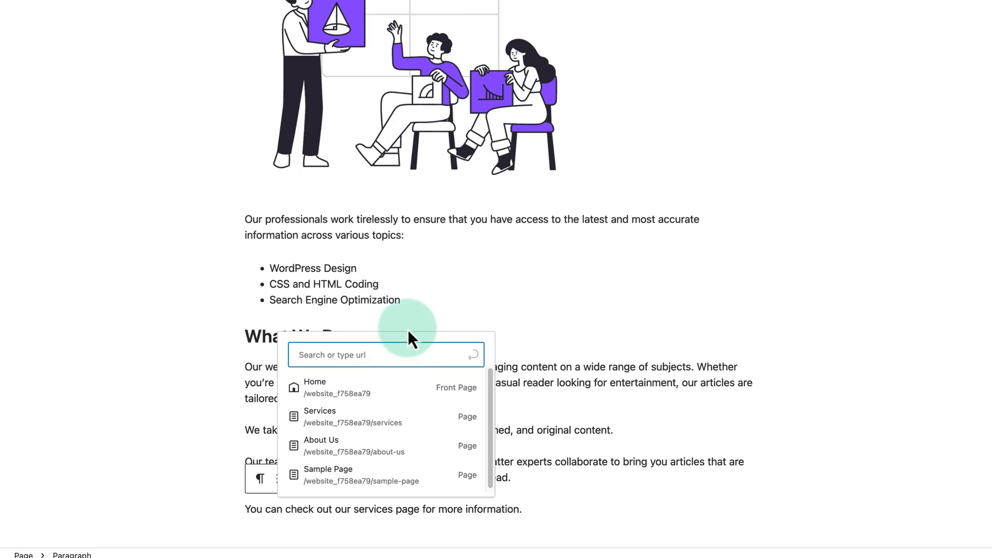
type("services")
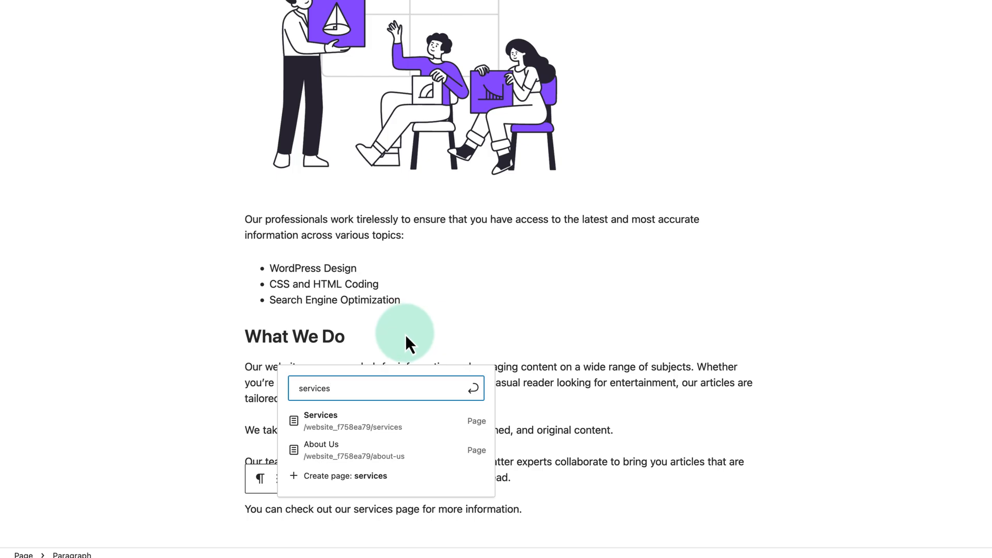
left_click(332, 423)
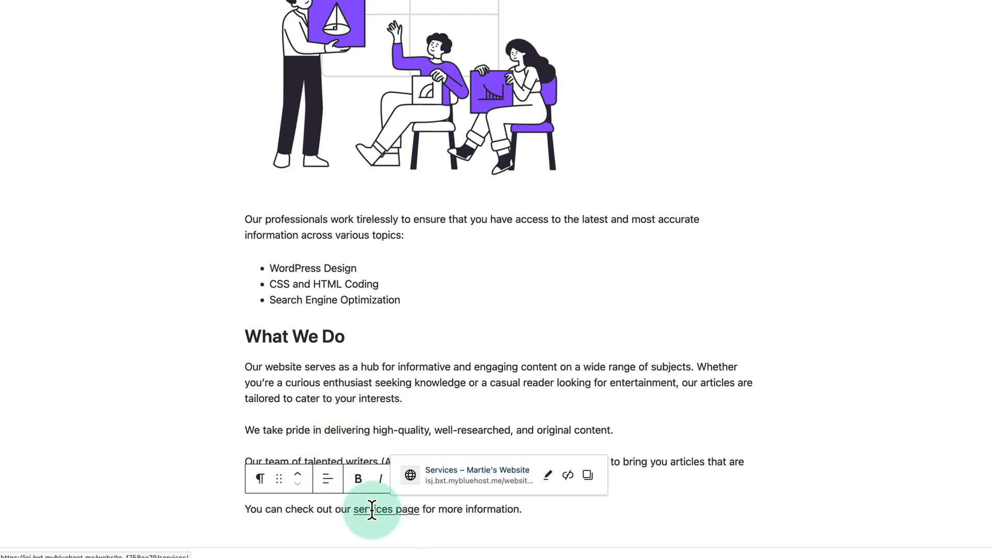
left_click(371, 549)
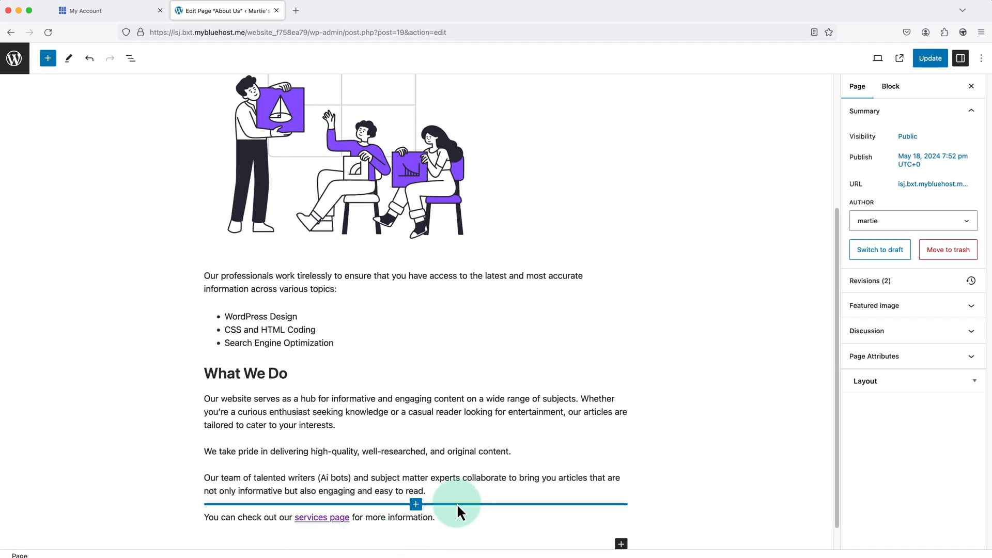
Preview the About Us page in a new tab, test its "services page" link and return to the preview.
scroll(709, 432, "up", 4)
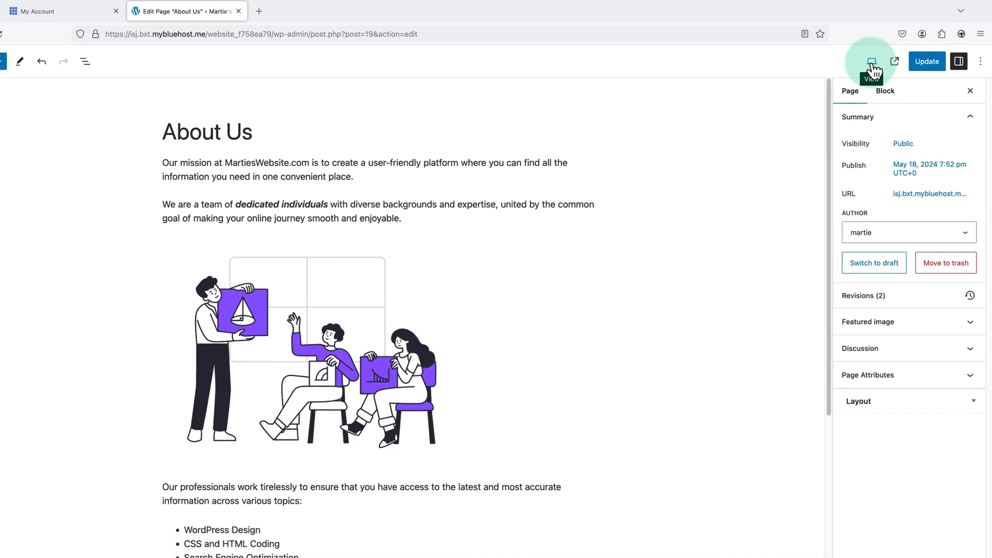
left_click(872, 64)
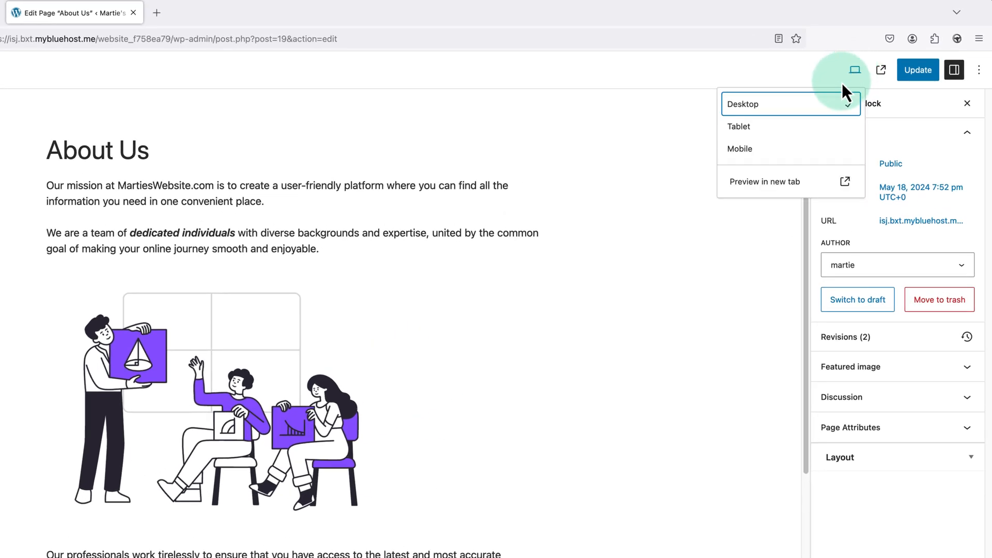
left_click(761, 183)
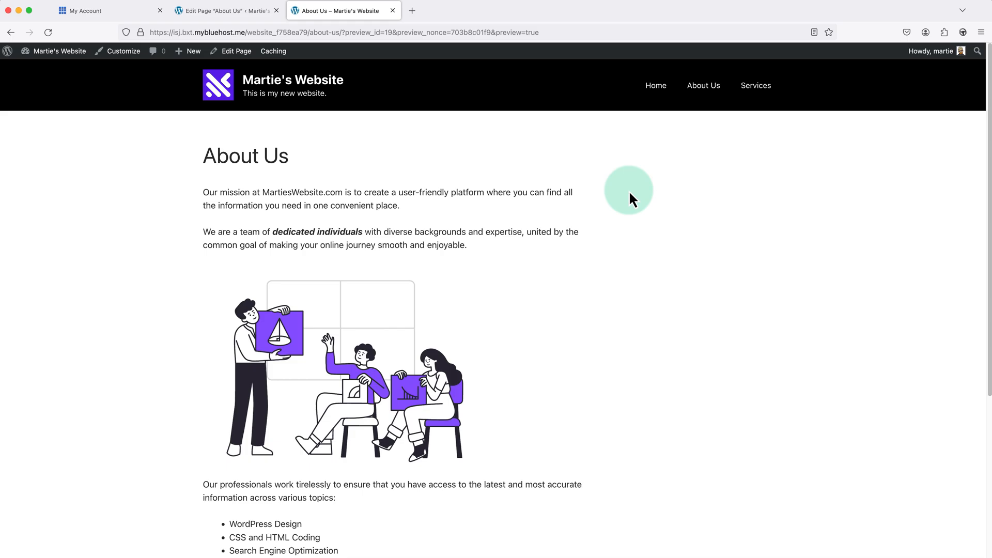
scroll(629, 190, "down", 3)
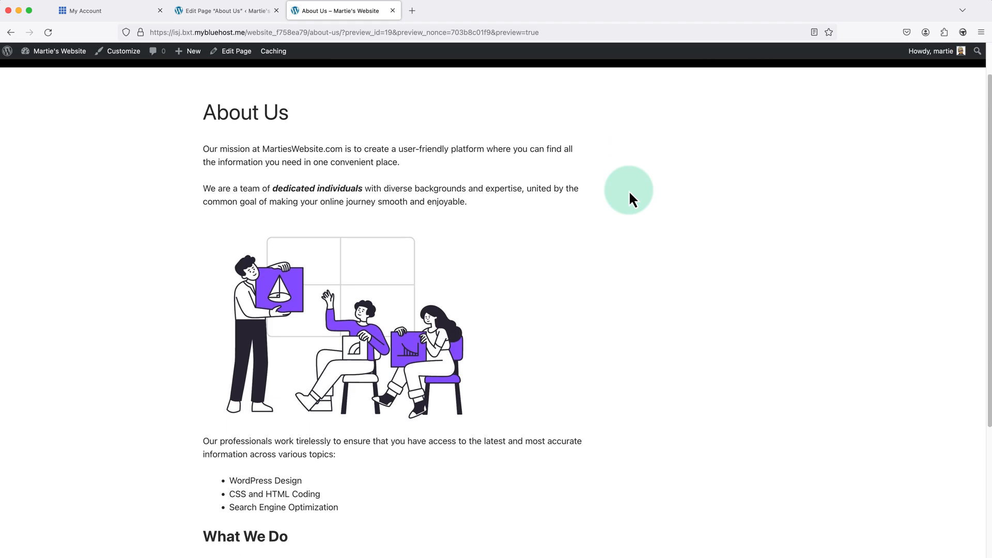
scroll(628, 190, "down", 5)
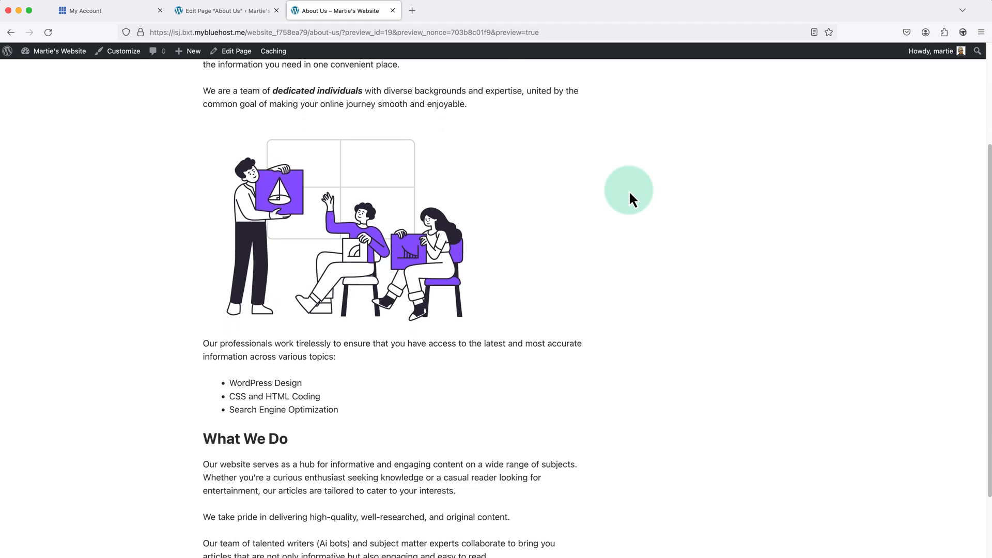
scroll(628, 190, "down", 1)
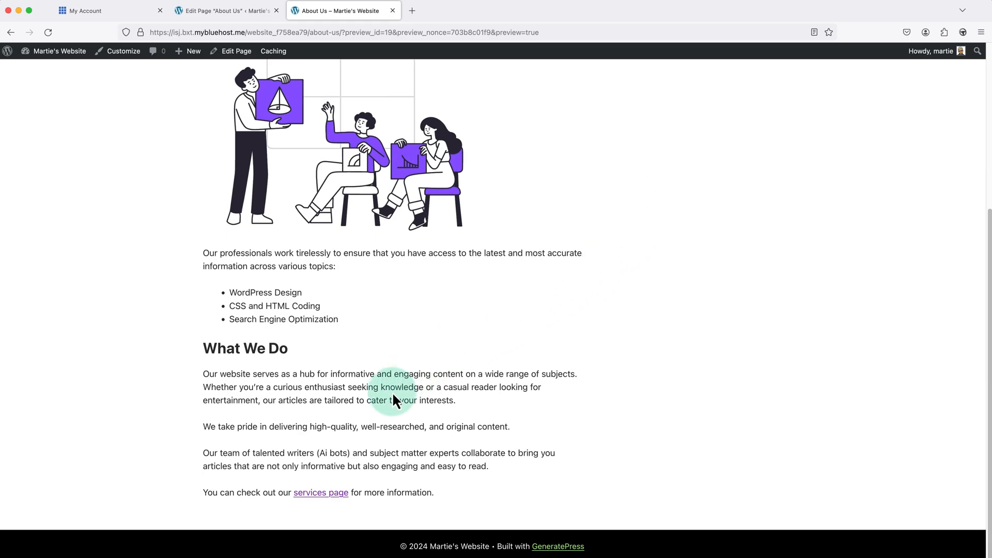
left_click(327, 498)
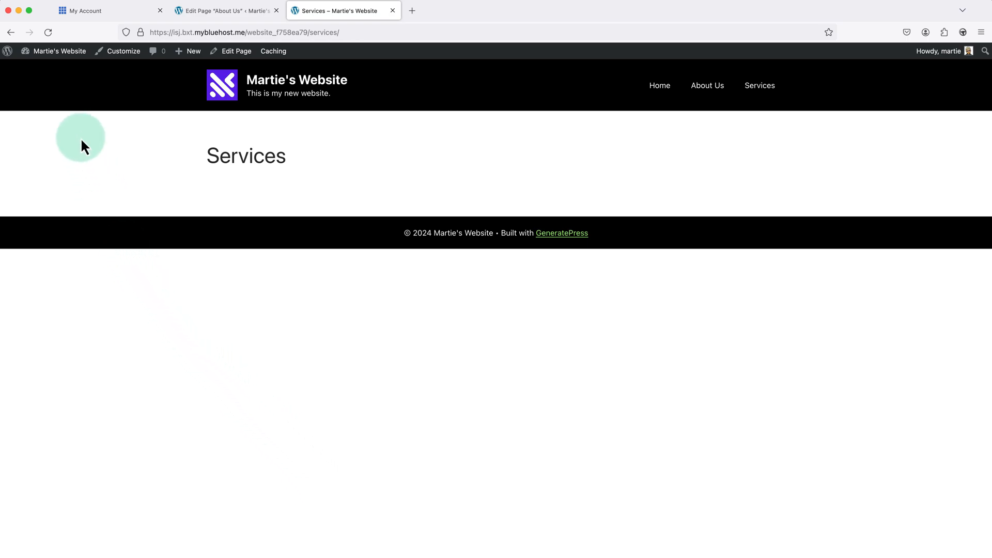
left_click(10, 33)
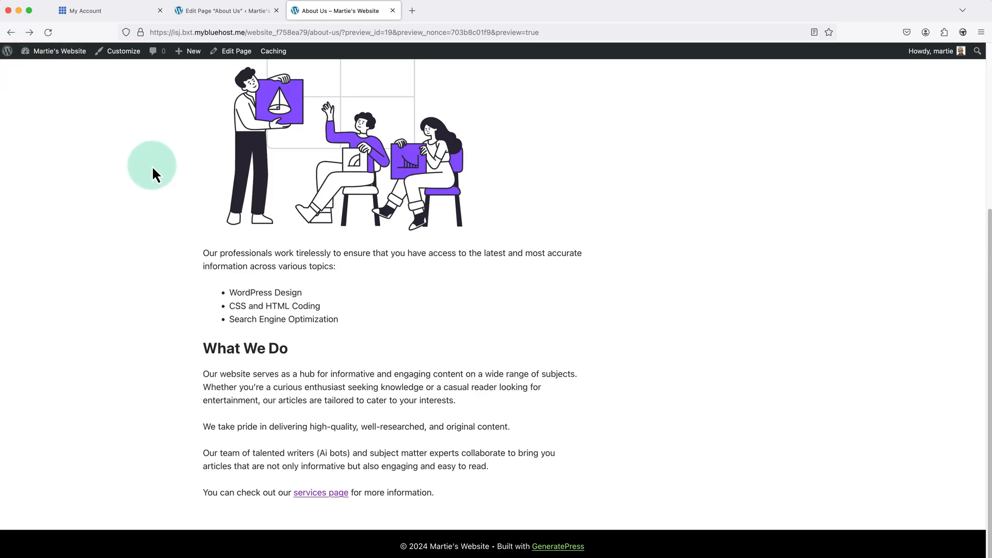
Close the About Us preview and save the page's changes to the live site.
scroll(152, 165, "up", 5)
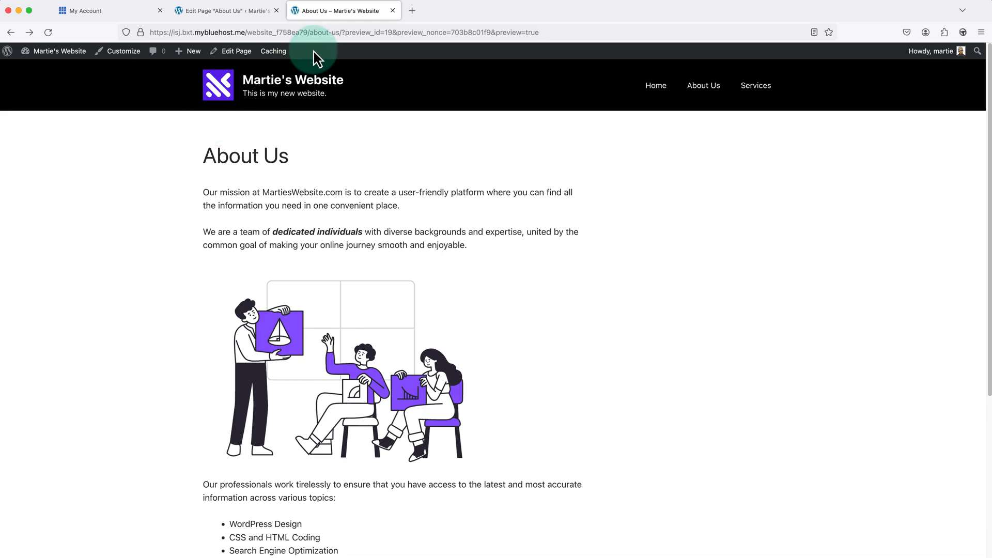
left_click(392, 12)
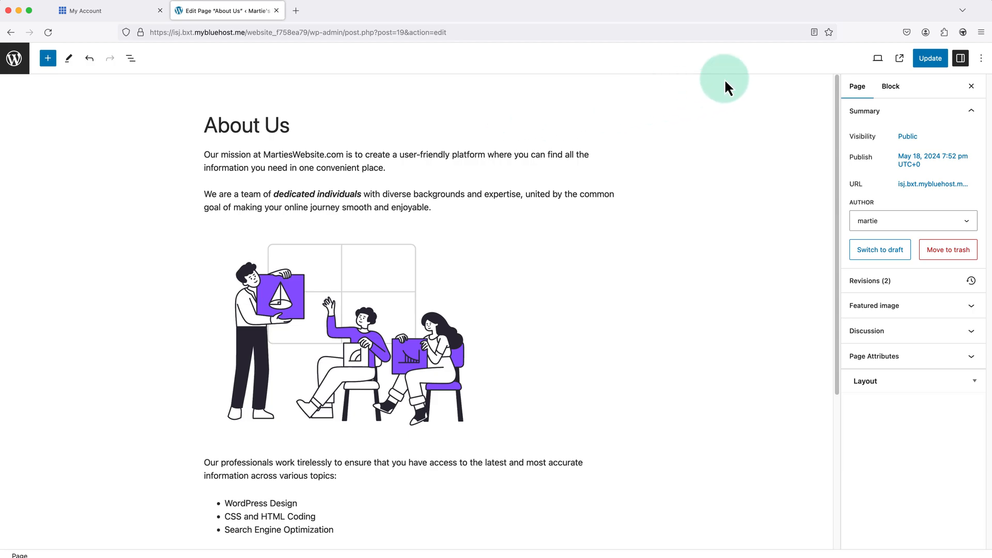
left_click(932, 59)
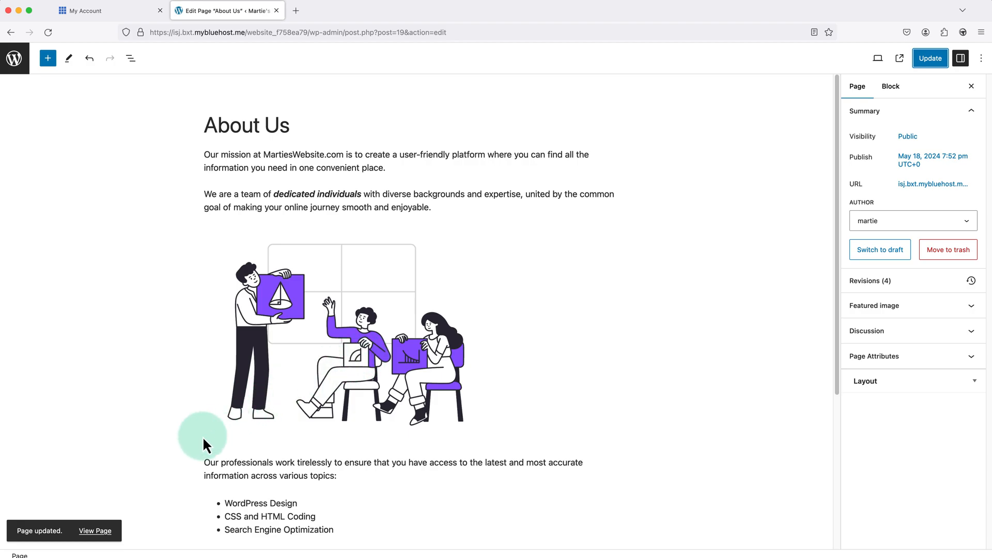
Open the live About Us page and review its content from the heading to the footer.
left_click(102, 532)
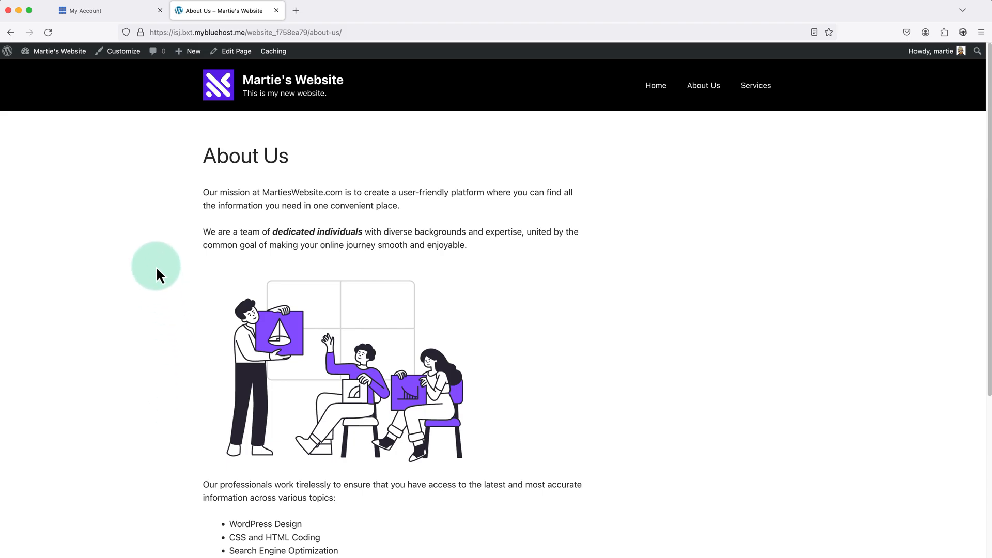
scroll(155, 230, "down", 5)
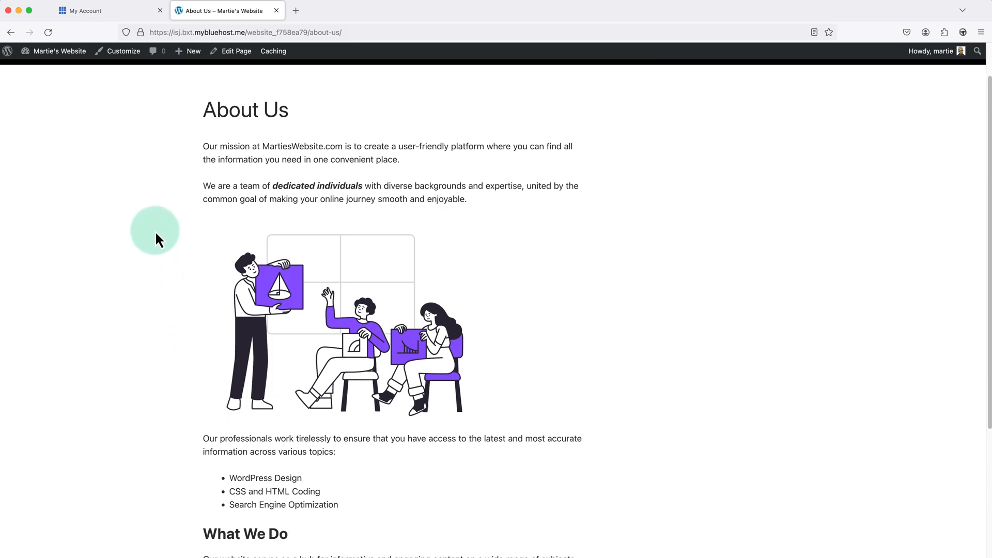
scroll(155, 230, "down", 1)
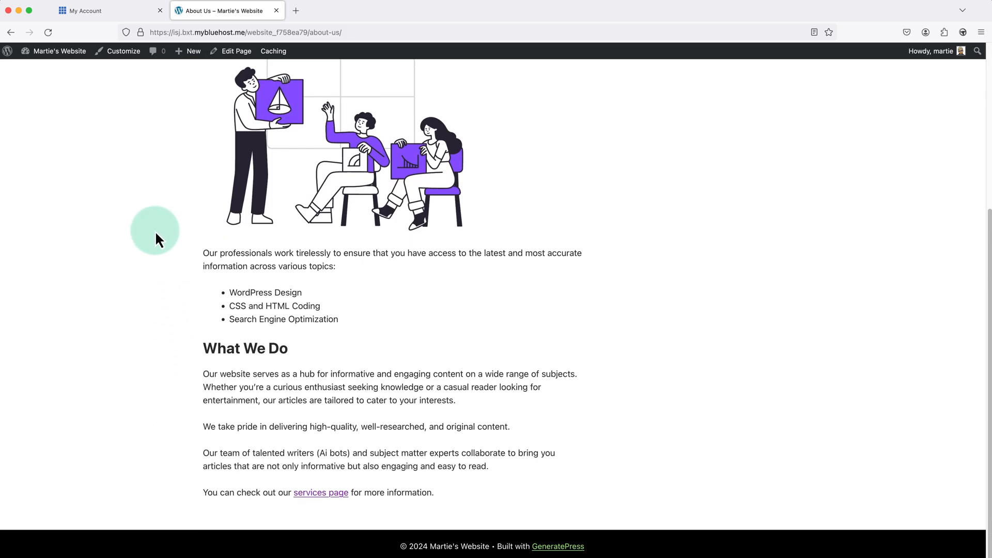
scroll(155, 230, "up", 4)
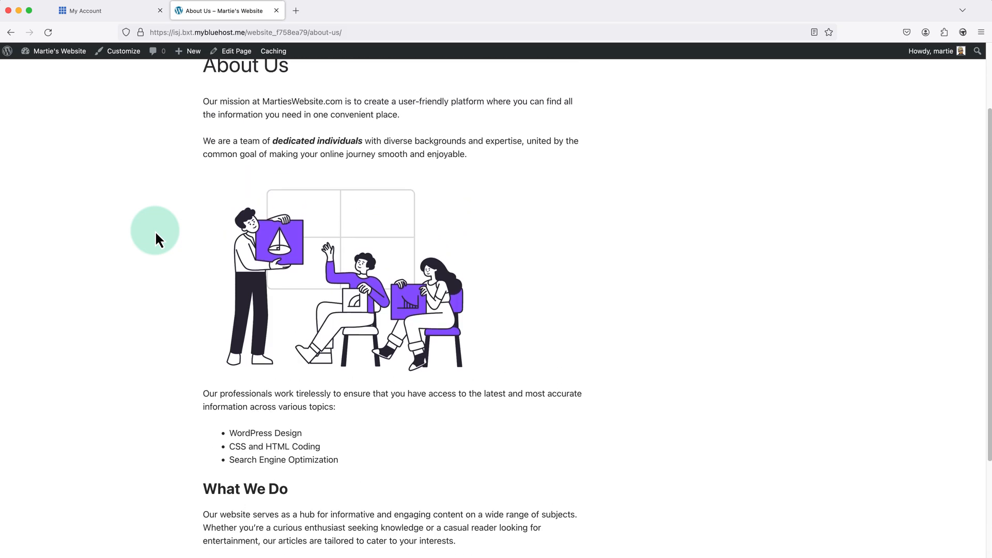
scroll(156, 236, "up", 2)
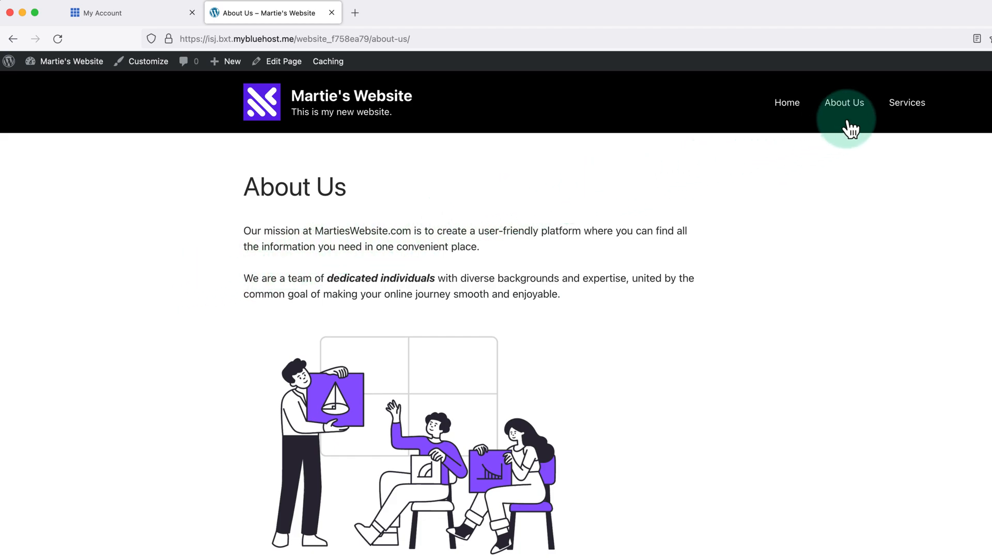
Review the live Home, About Us and Services pages, examining the text, images and links on each.
left_click(906, 103)
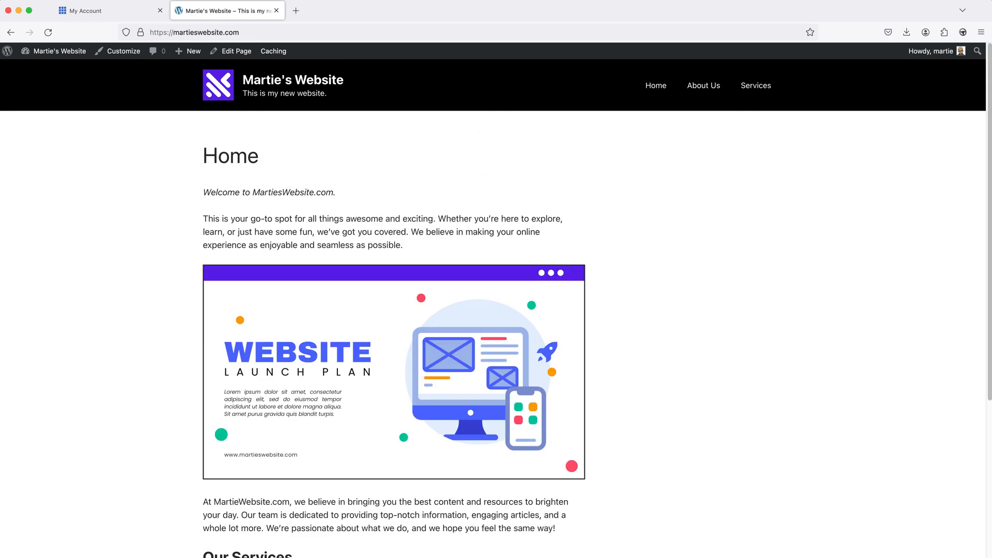
scroll(496, 310, "down", 5)
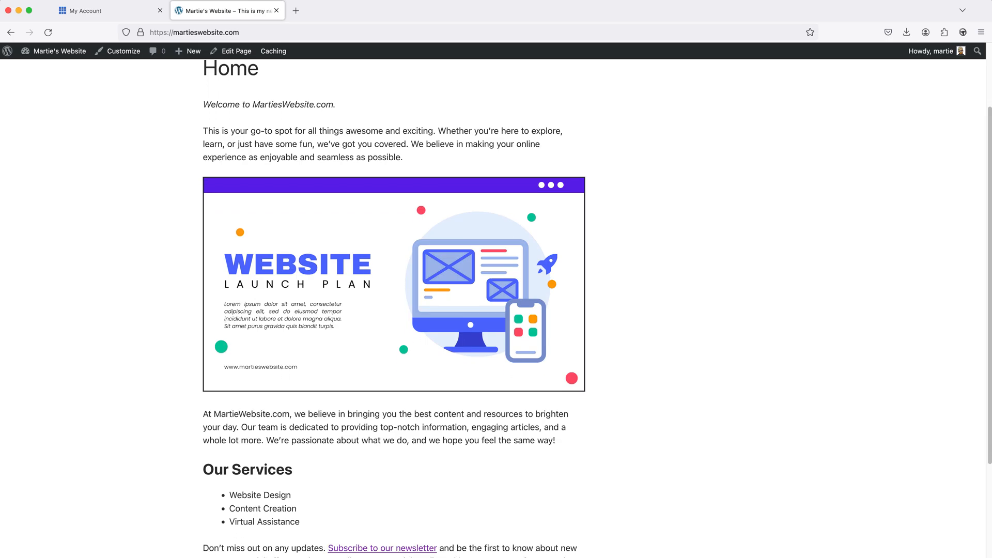
scroll(496, 310, "up", 5)
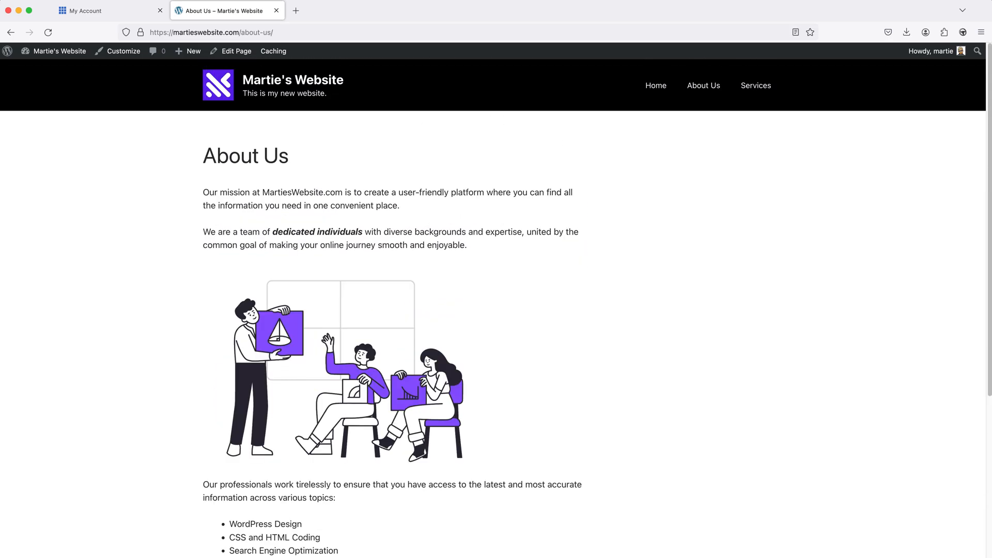
scroll(496, 310, "down", 5)
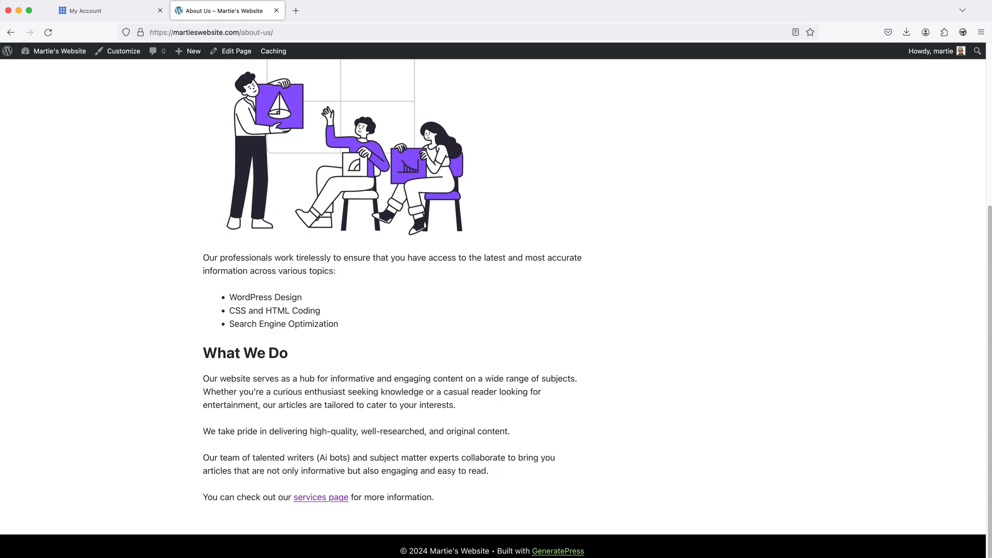
scroll(496, 310, "up", 5)
left_click(756, 86)
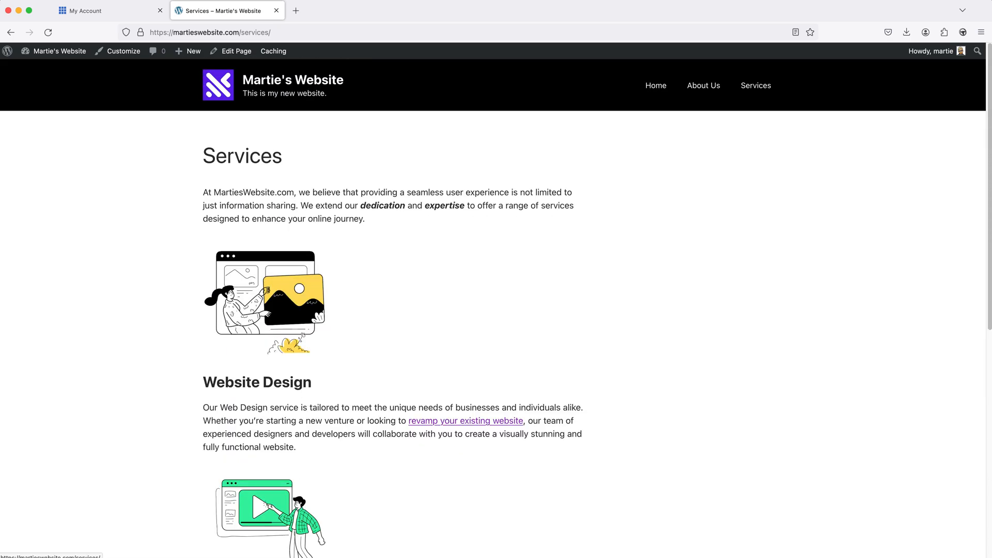
scroll(496, 310, "down", 6)
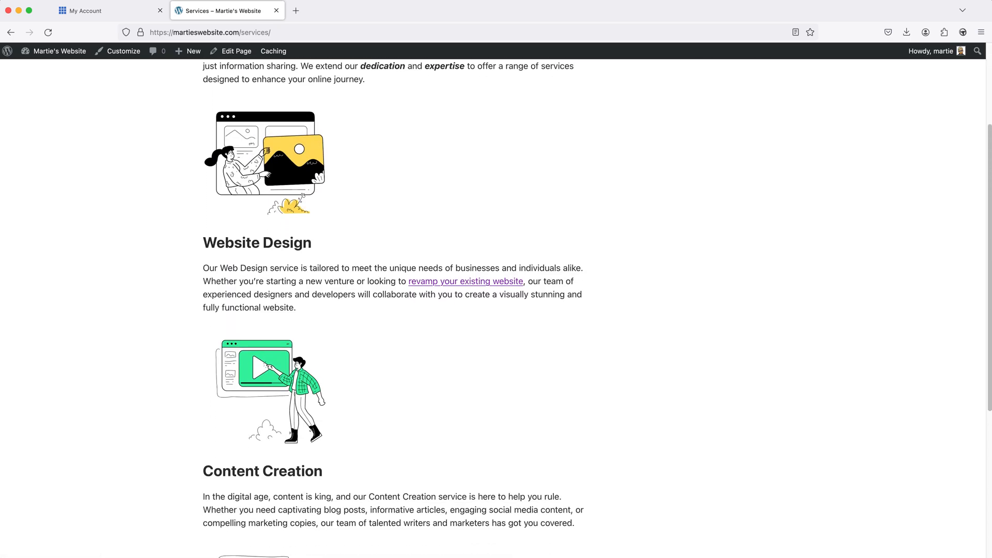
scroll(496, 310, "down", 2)
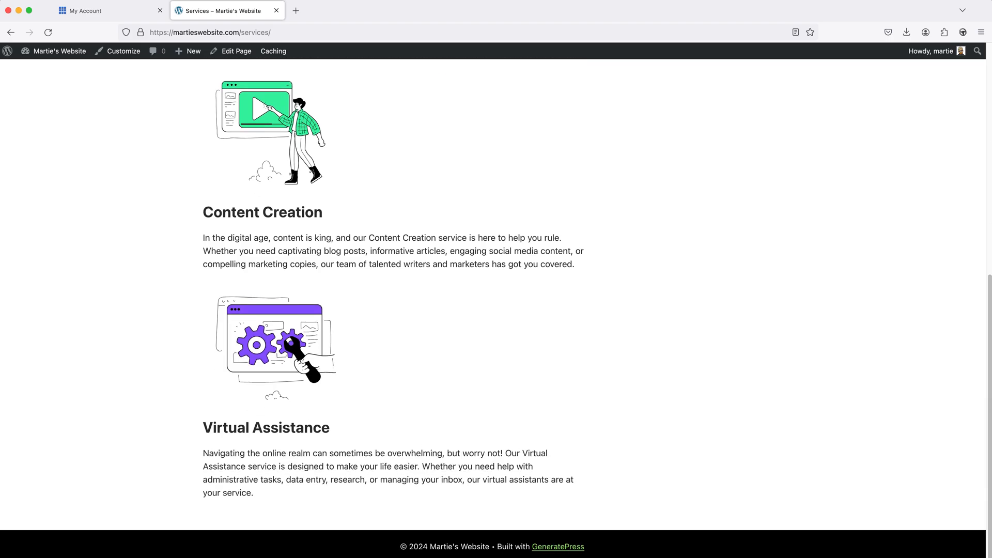
scroll(496, 310, "up", 5)
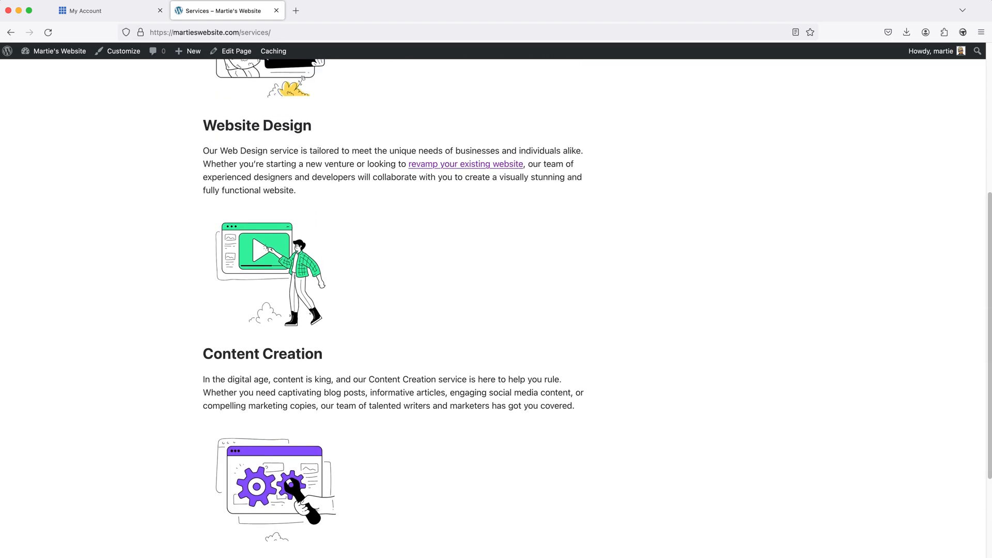
scroll(496, 310, "up", 3)
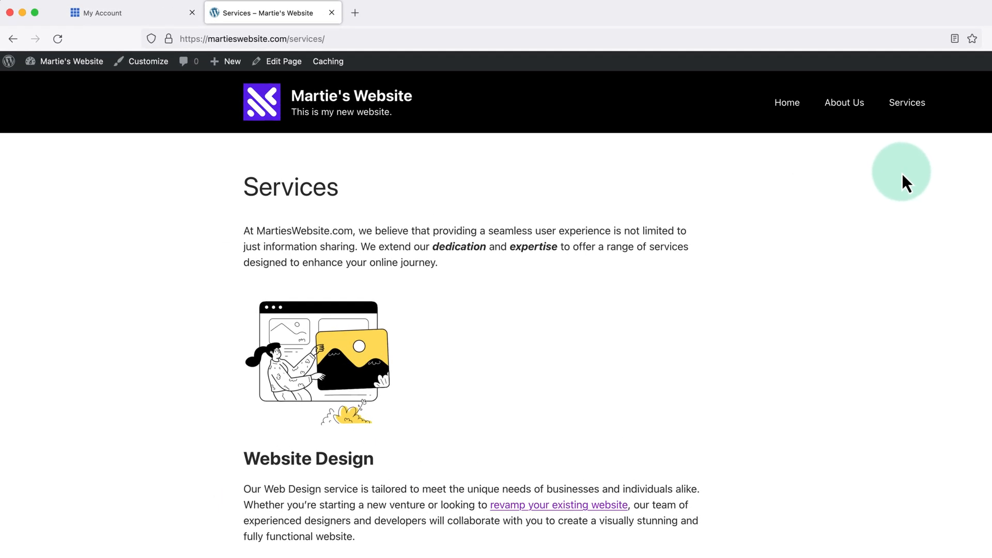
Open the Home page for editing, set its sidebar layout to No Sidebars and update the page.
left_click(792, 115)
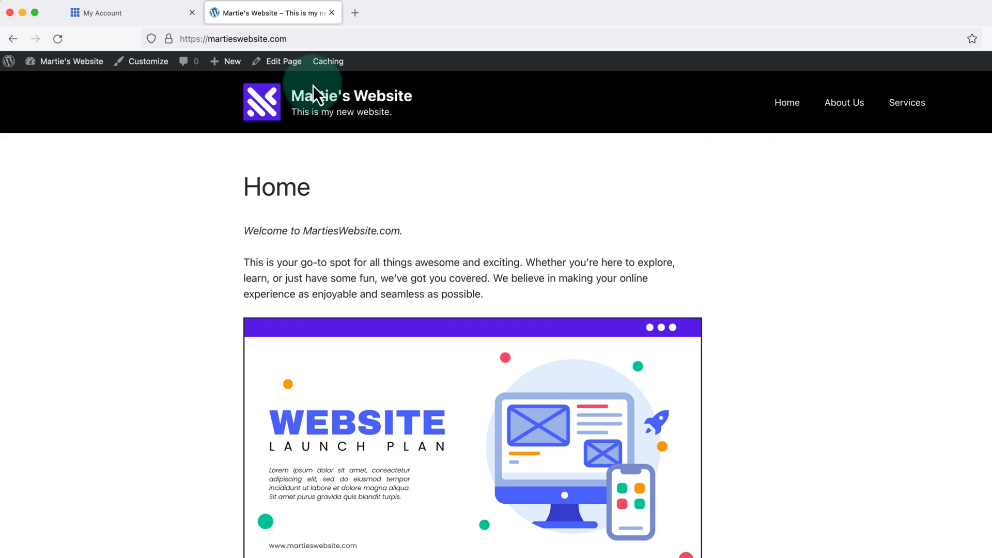
left_click(284, 62)
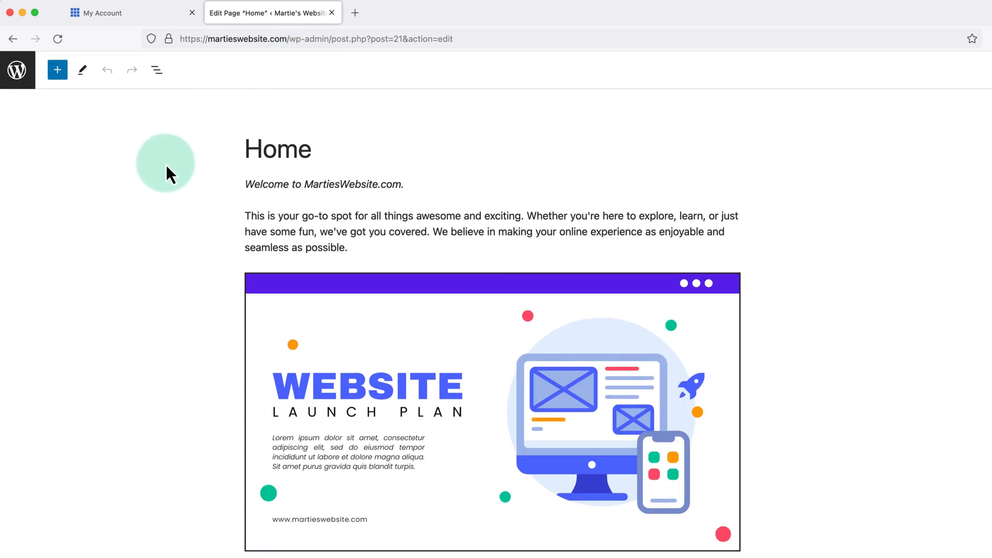
scroll(166, 163, "down", 6)
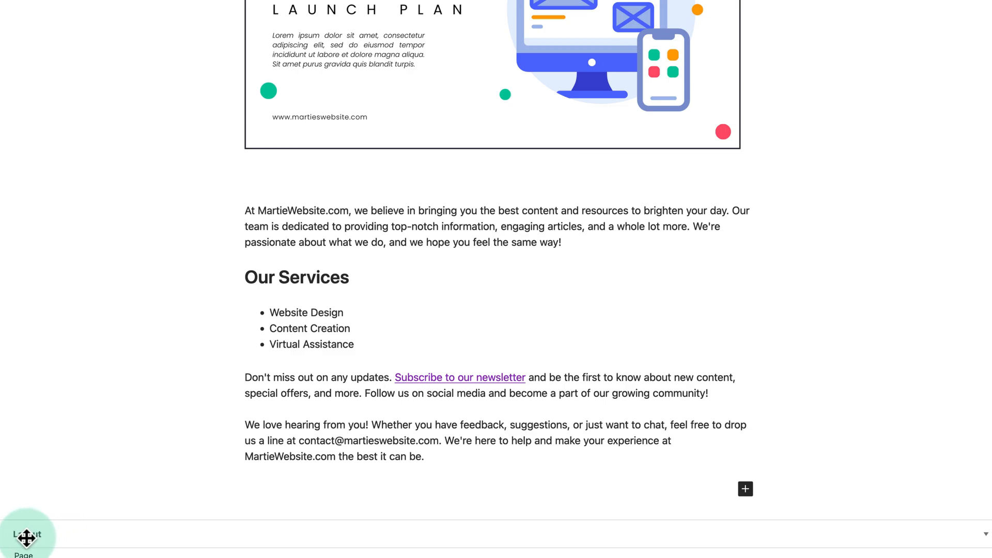
left_click(68, 536)
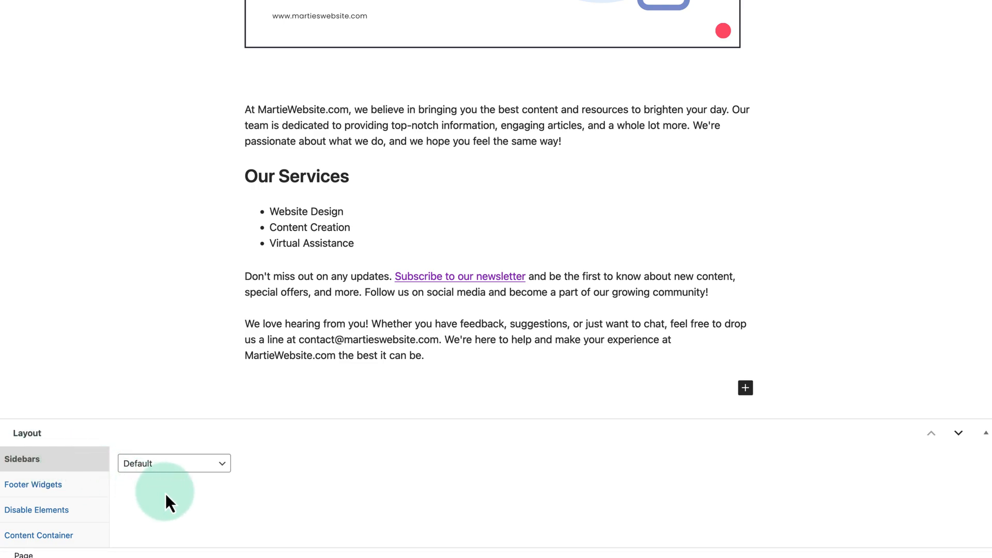
left_click(222, 468)
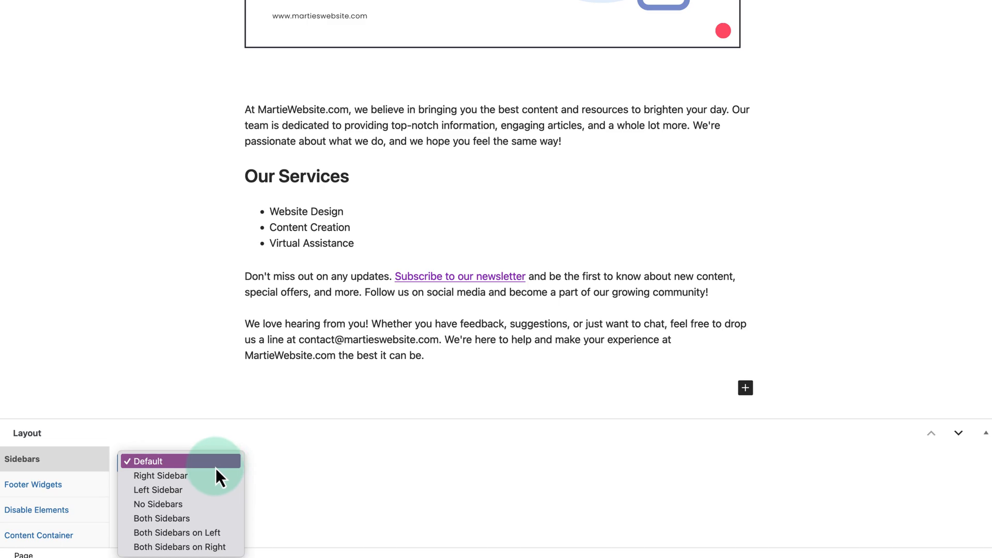
left_click(182, 504)
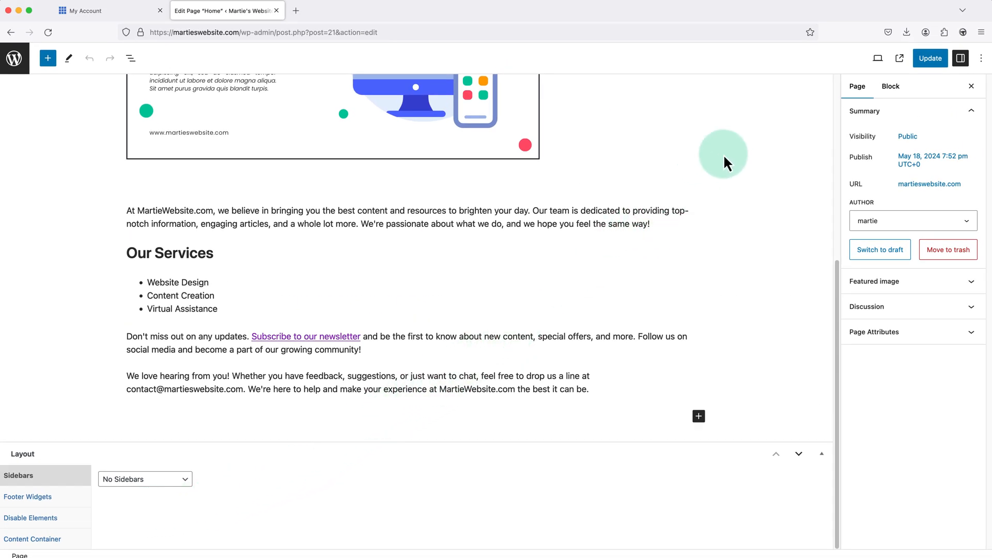
left_click(926, 60)
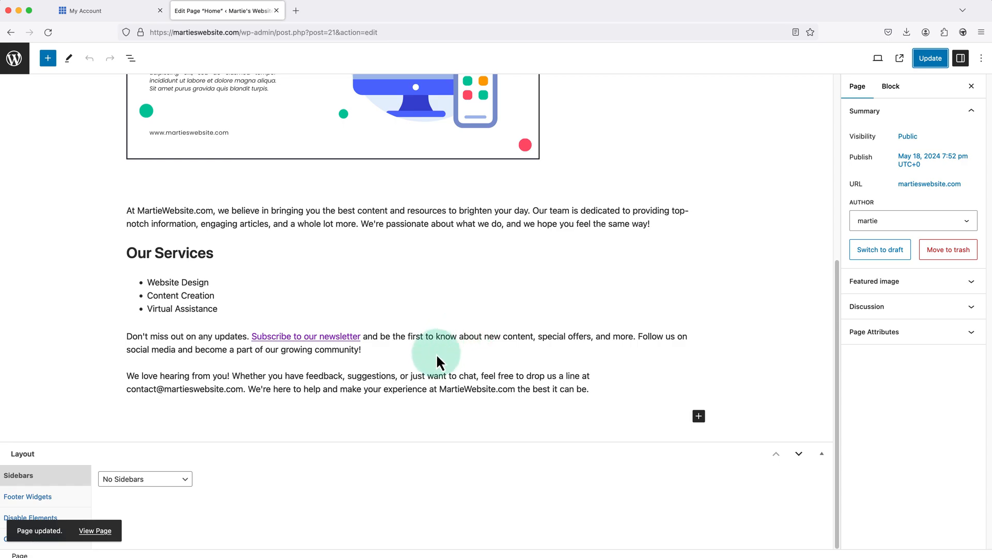
View the live Home page and examine how its content is laid out down to the footer.
left_click(97, 532)
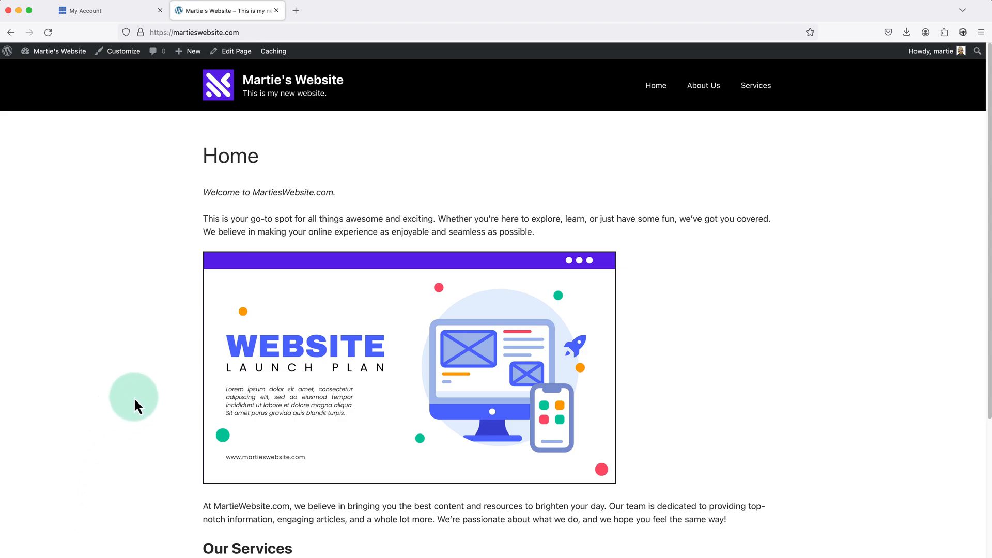
scroll(135, 397, "down", 4)
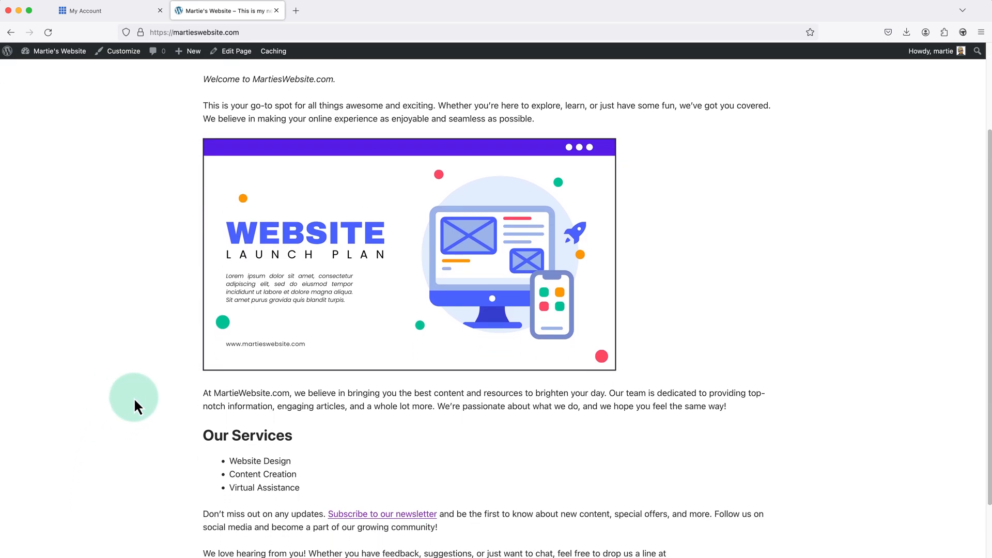
scroll(134, 398, "up", 4)
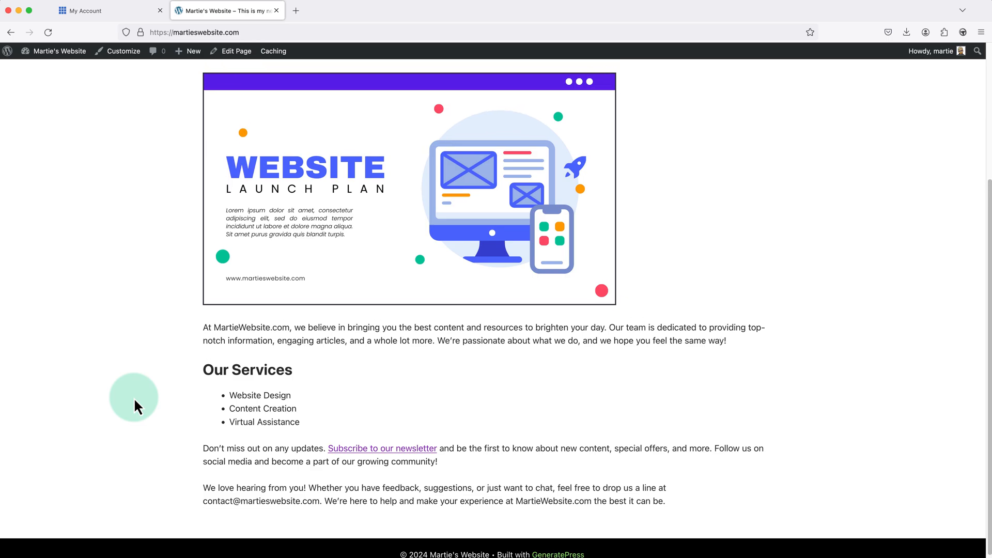